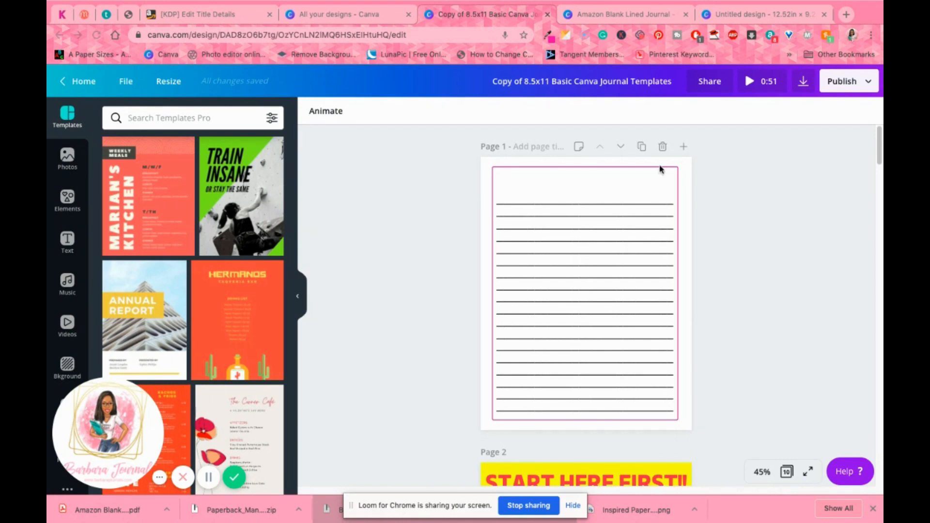
- Look over the KDP paperback details and the Canva designs list, and view all pages of the 8.5x11 journal template copy as a grid
click(220, 15)
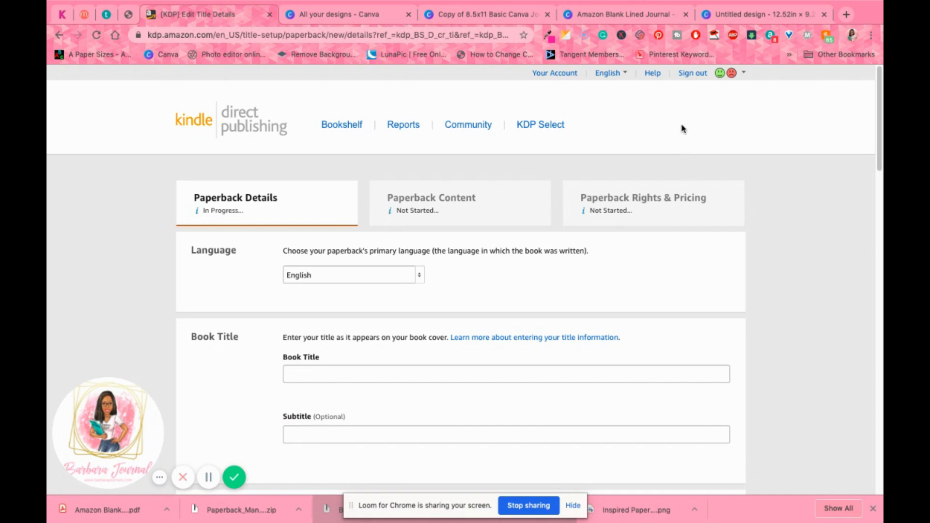
click(351, 13)
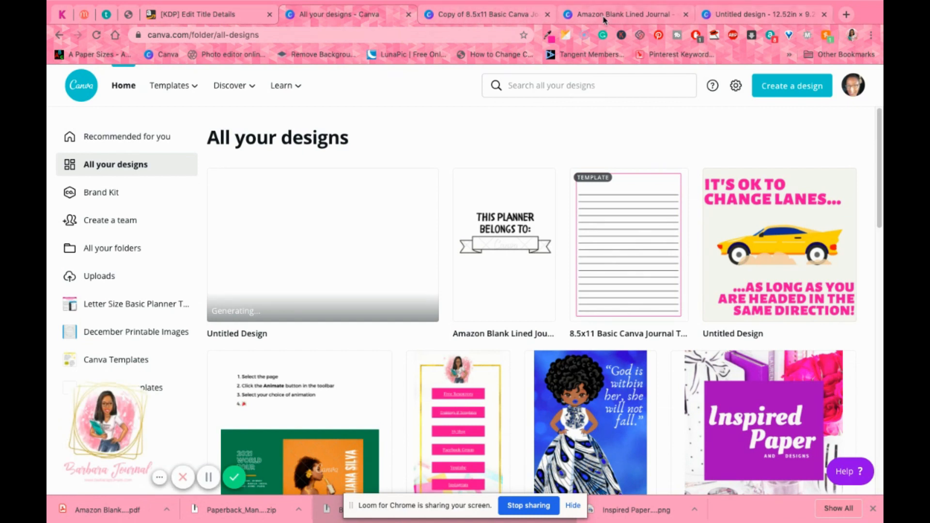
click(506, 14)
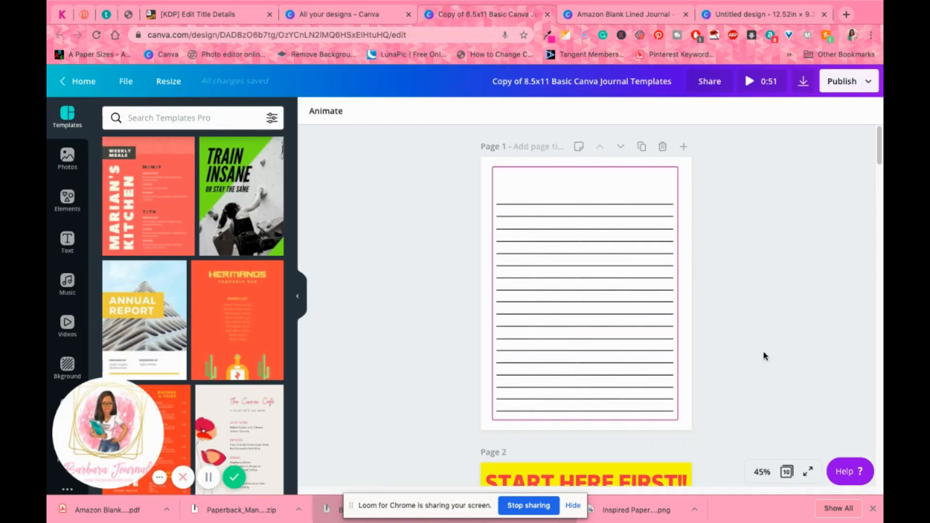
click(788, 472)
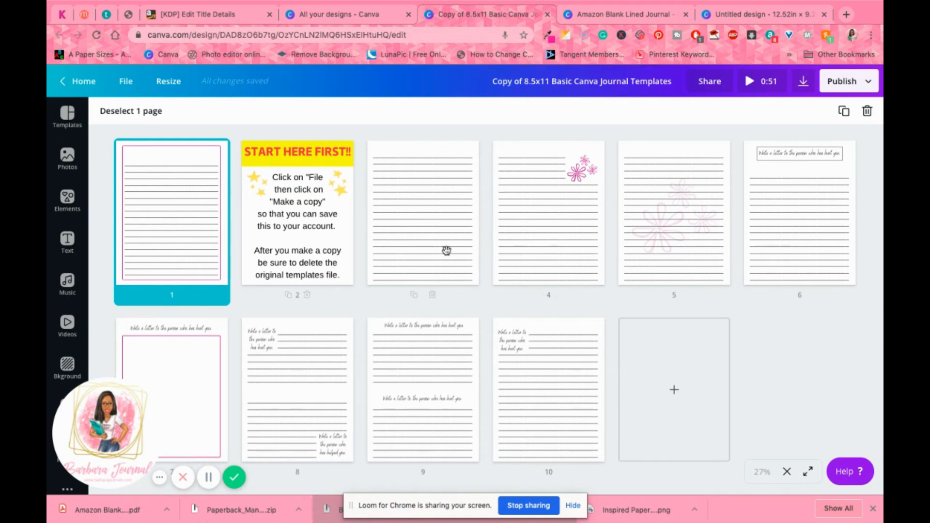
- Close the 8.5x11 template copy and examine the page layouts throughout the Amazon Blank Lined Journal
click(548, 15)
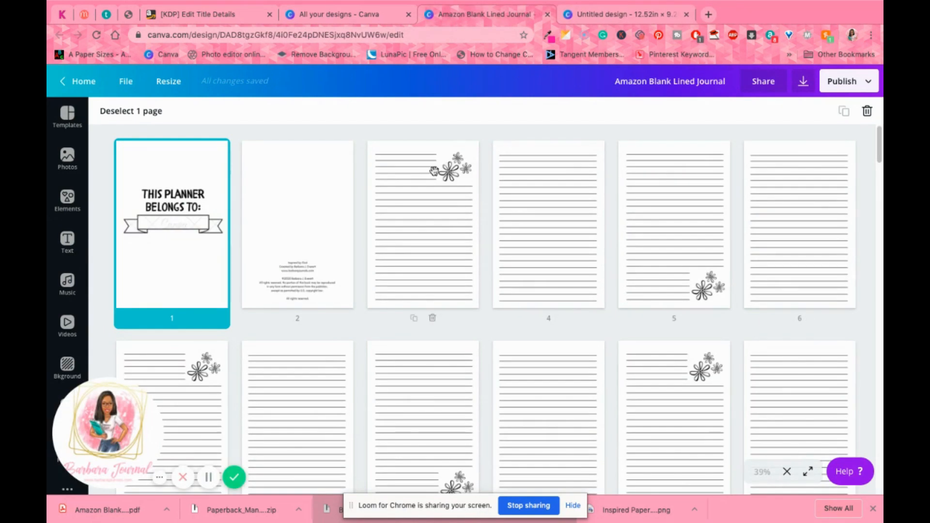
scroll(880, 208, down, 3)
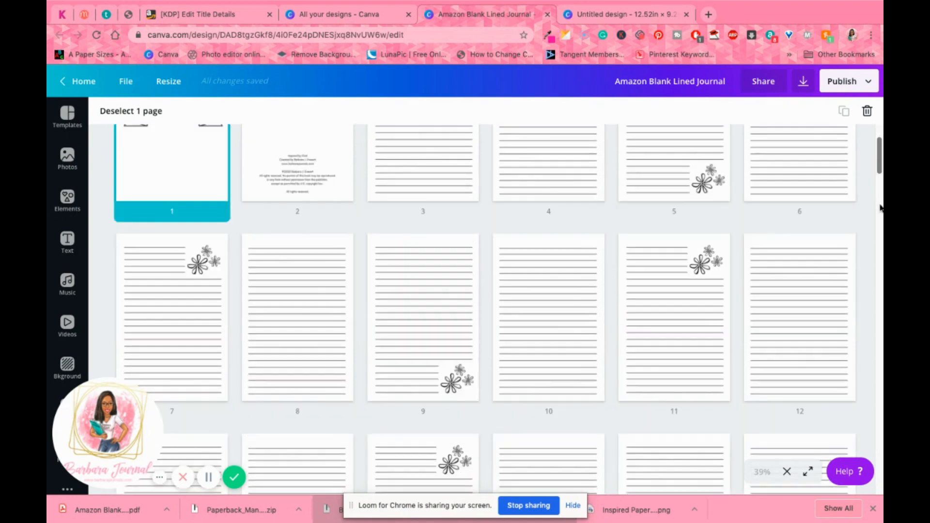
drag(880, 208, 882, 428)
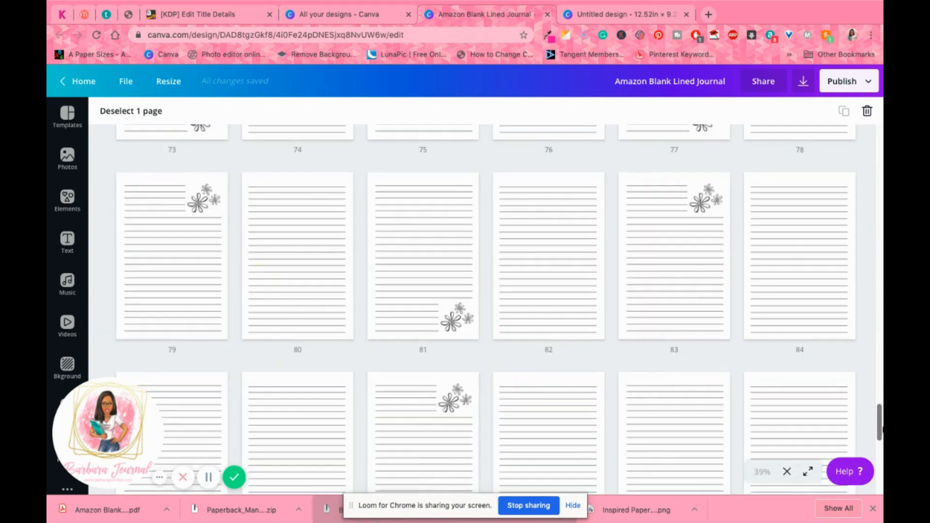
scroll(877, 427, down, 8)
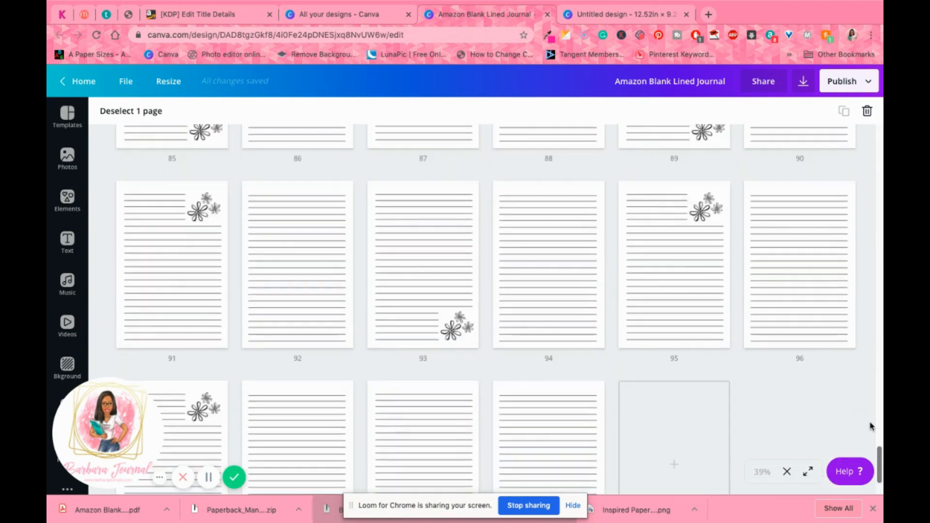
scroll(864, 266, up, 20)
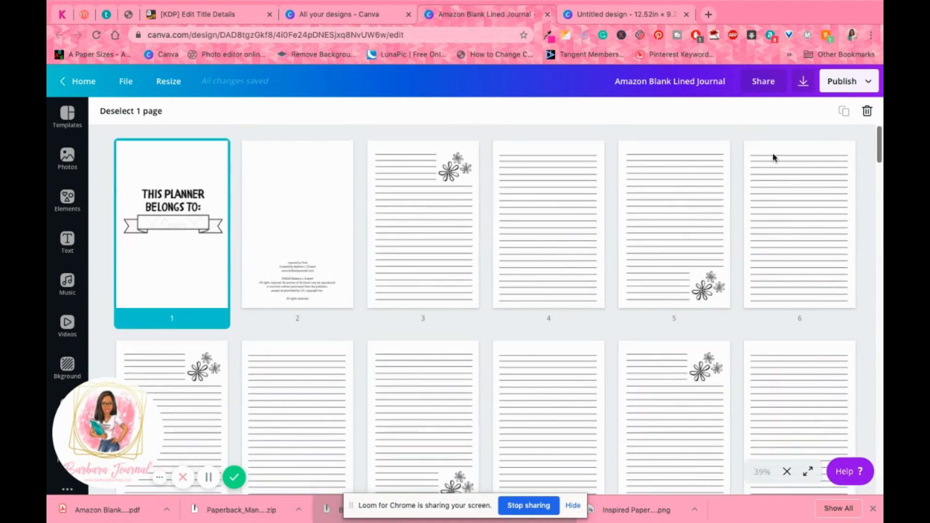
- Select pages 3 to 6 of the lined journal together and clear the selection again
click(360, 201)
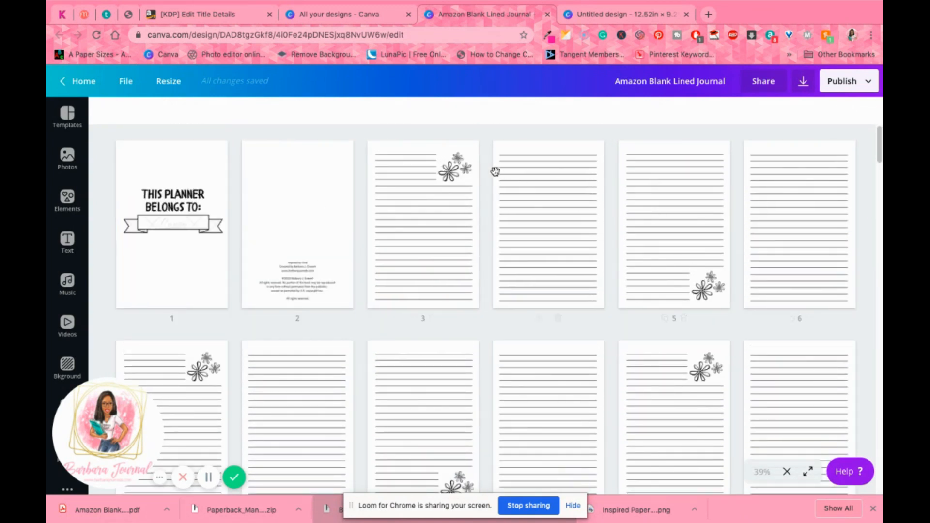
click(450, 194)
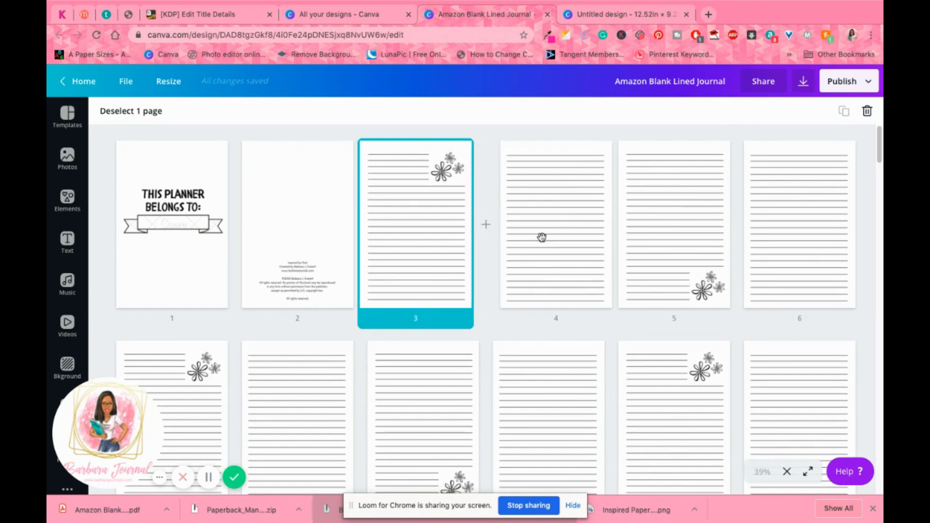
shift+click(541, 238)
shift+click(656, 224)
shift+click(776, 200)
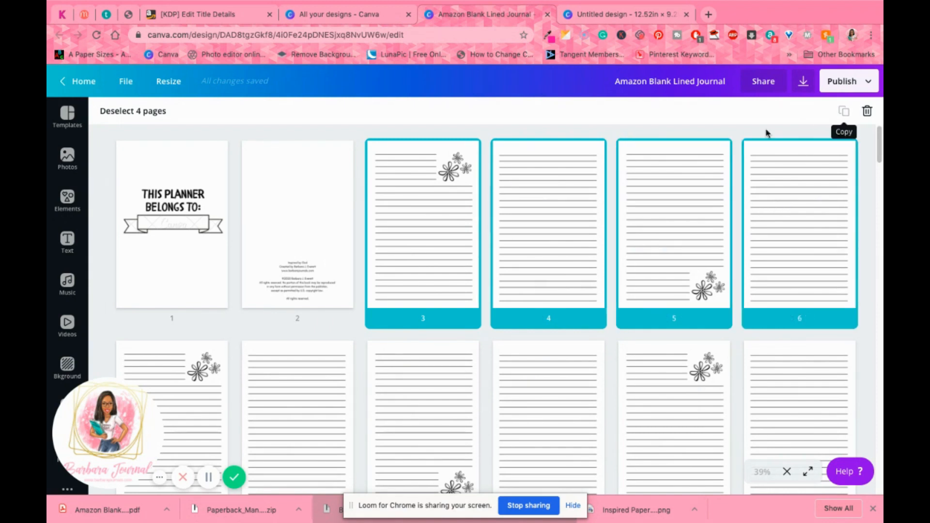
shift+click(409, 236)
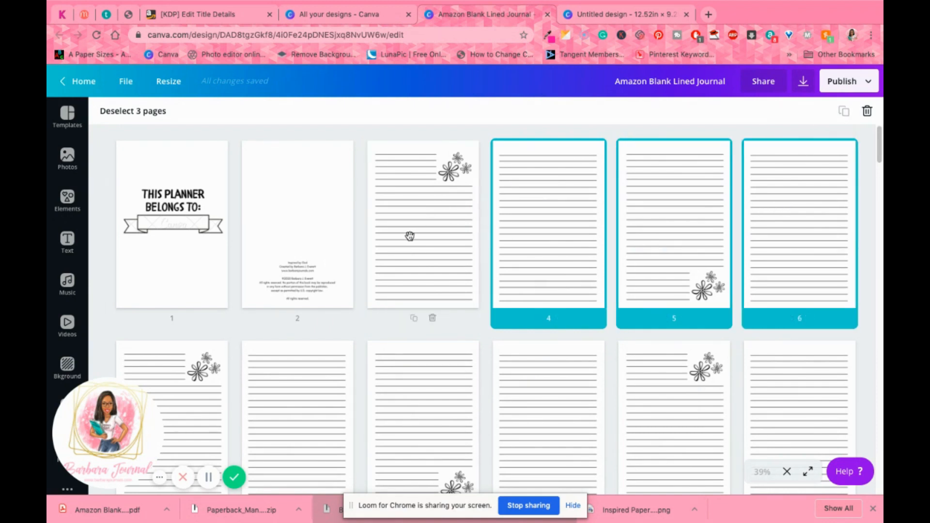
shift+click(531, 218)
shift+click(684, 211)
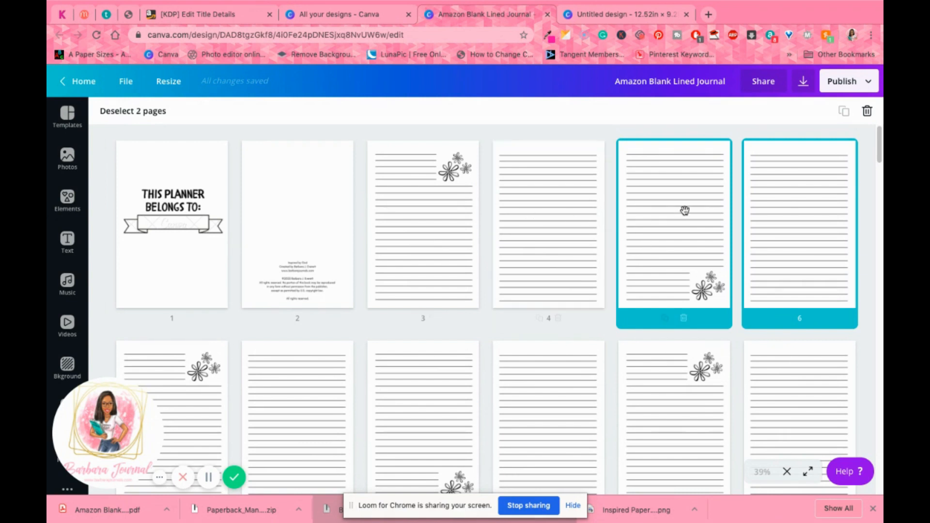
shift+click(776, 206)
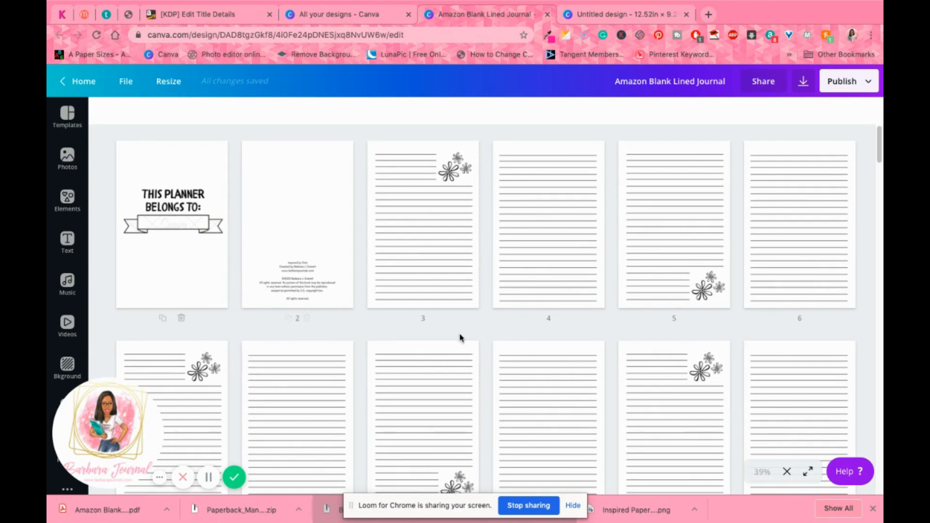
- Close the lined journal design and add a blank second page to the 12.52 × 9.25 in cover design
scroll(506, 341, down, 10)
scroll(503, 345, up, 10)
click(547, 14)
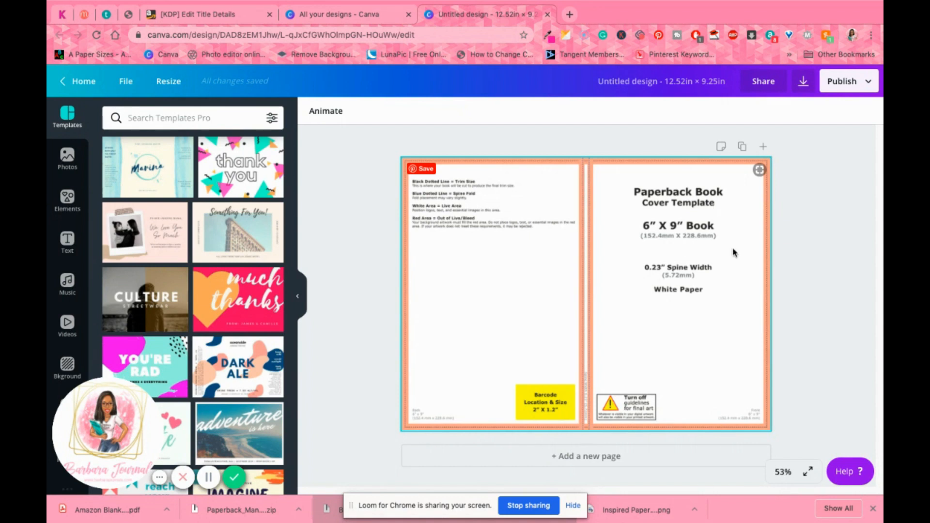
drag(582, 247, 581, 242)
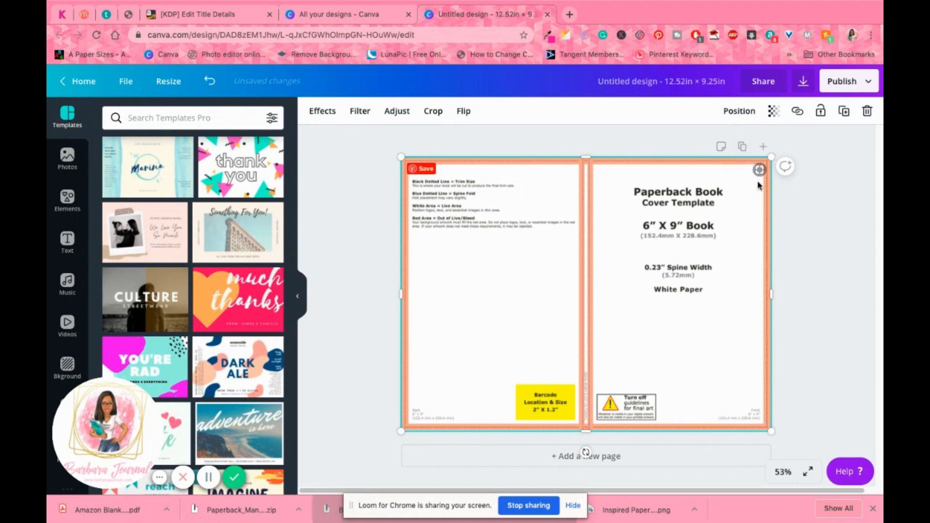
click(652, 461)
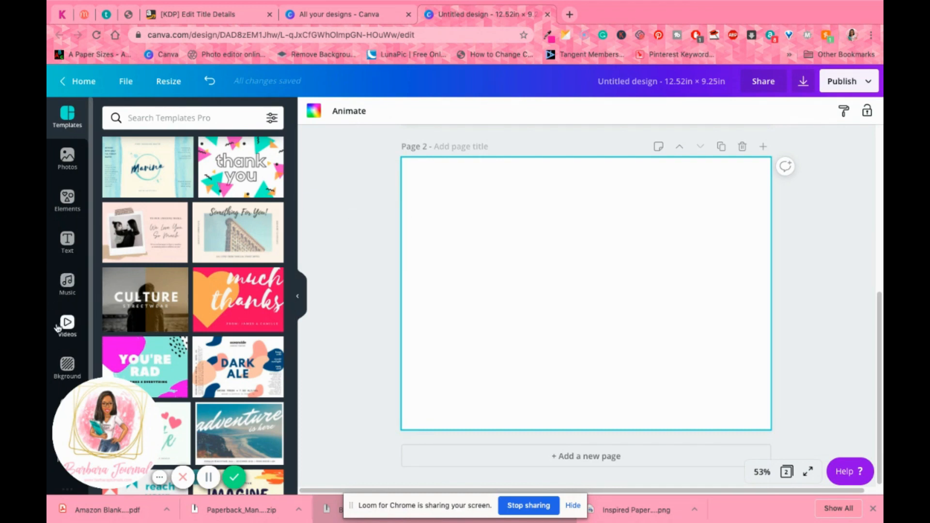
- Find the watercolor floral corner bouquet with teal leaves among the uploaded images and place it on page 2
click(63, 202)
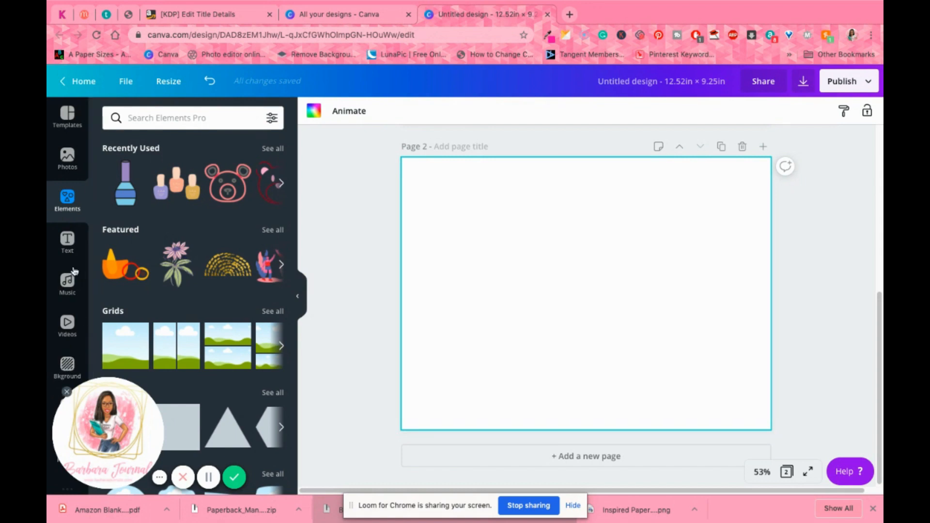
scroll(70, 271, down, 2)
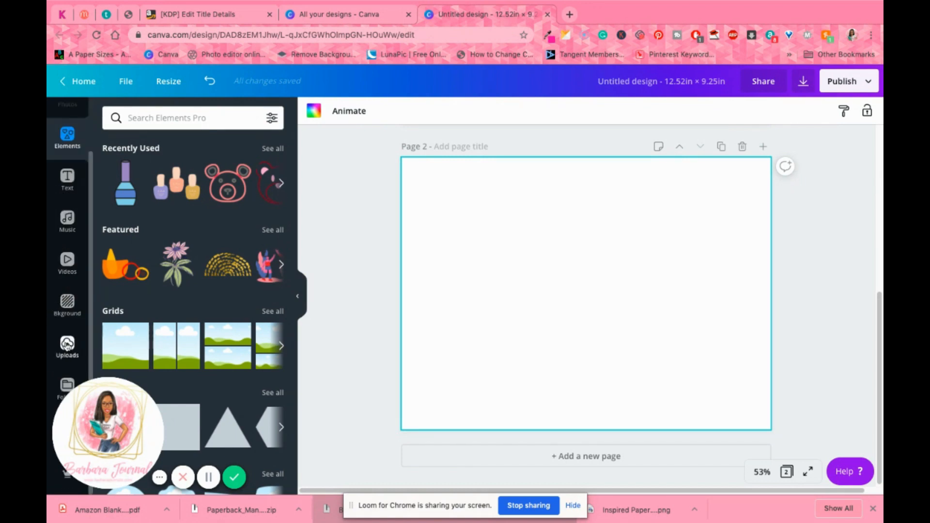
click(68, 344)
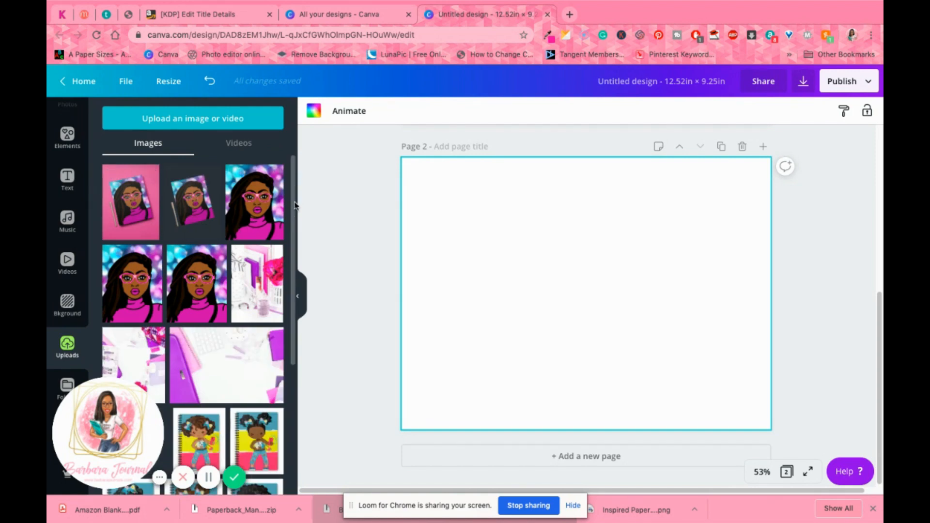
scroll(249, 237, down, 3)
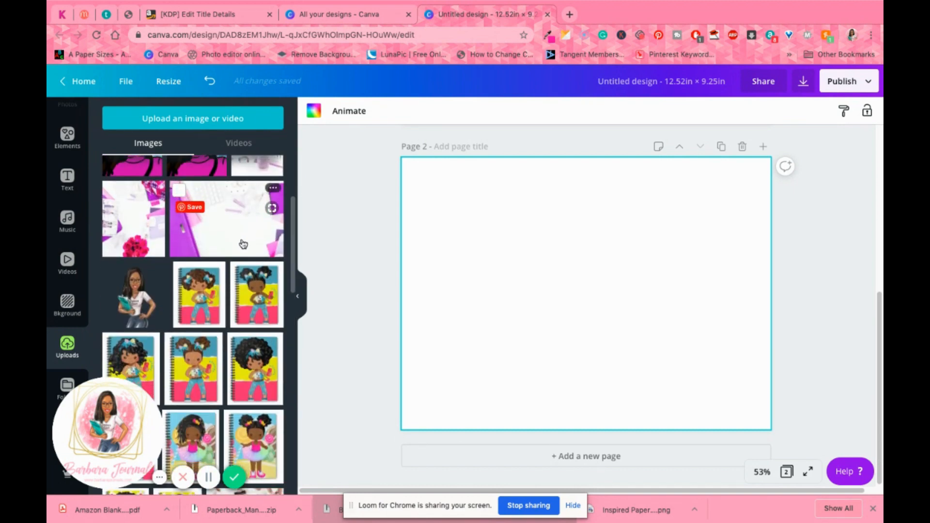
scroll(249, 236, down, 3)
scroll(239, 249, down, 5)
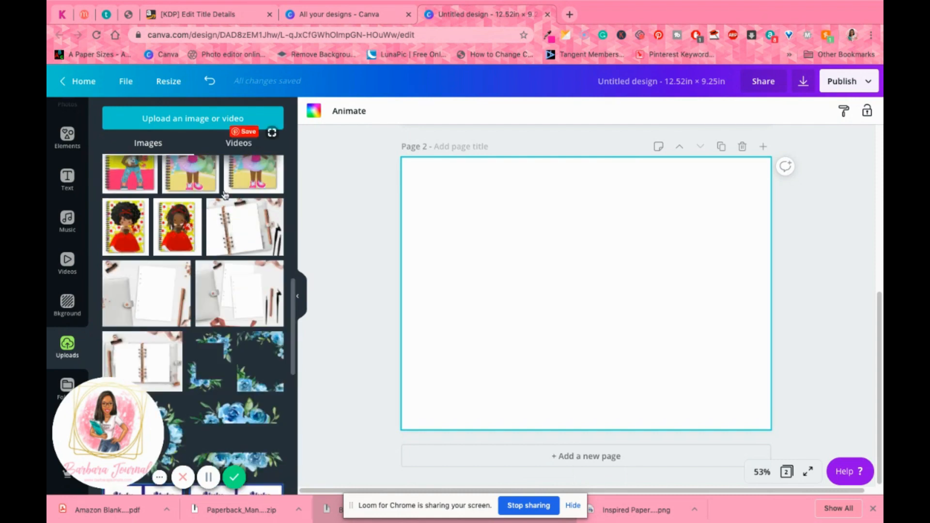
scroll(225, 195, down, 1)
scroll(225, 194, down, 8)
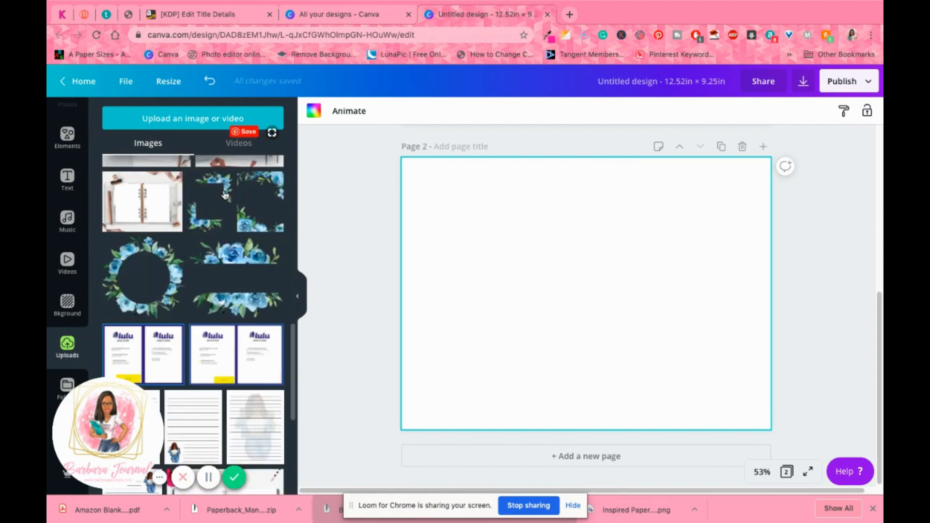
scroll(224, 194, down, 8)
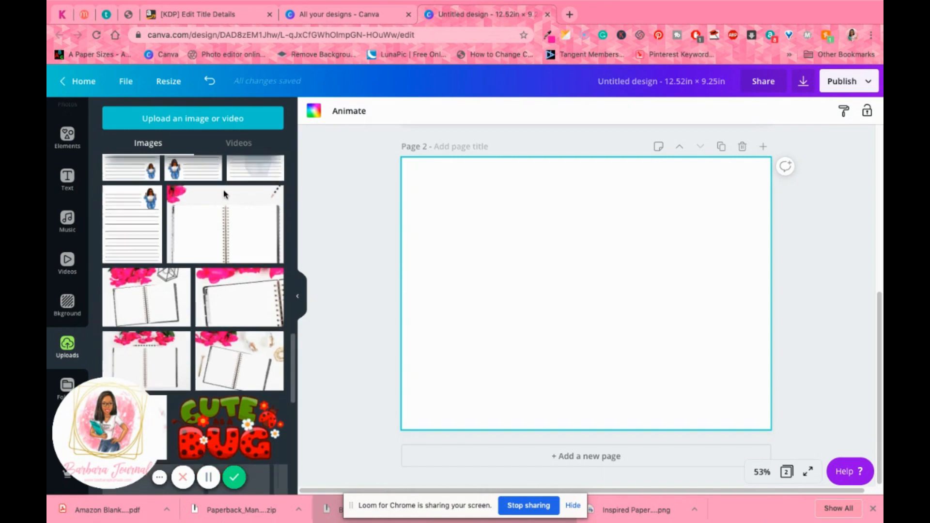
scroll(224, 194, down, 2)
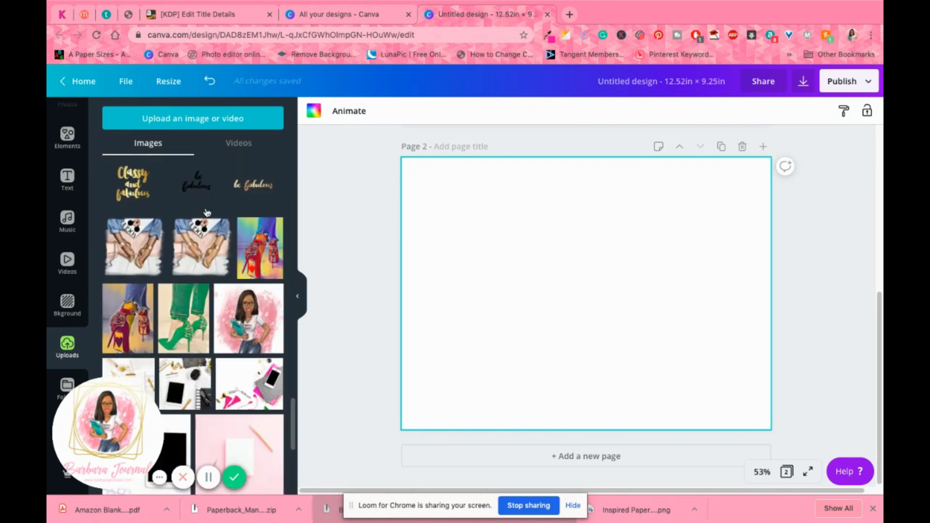
scroll(203, 228, down, 6)
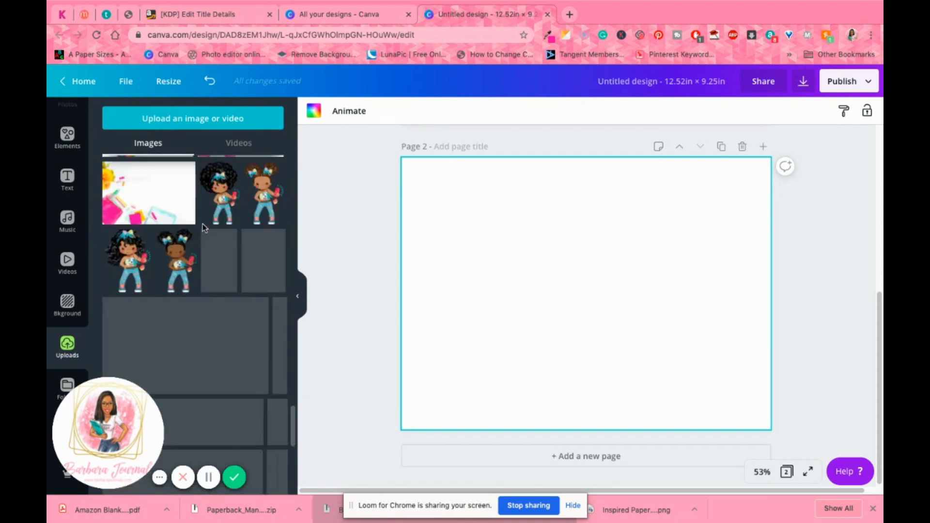
scroll(207, 229, down, 10)
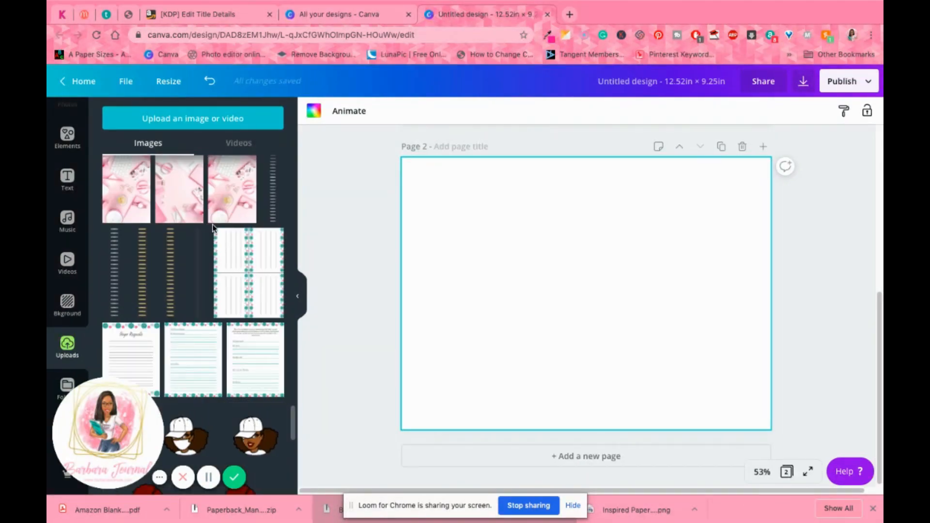
scroll(208, 230, down, 6)
scroll(214, 233, down, 5)
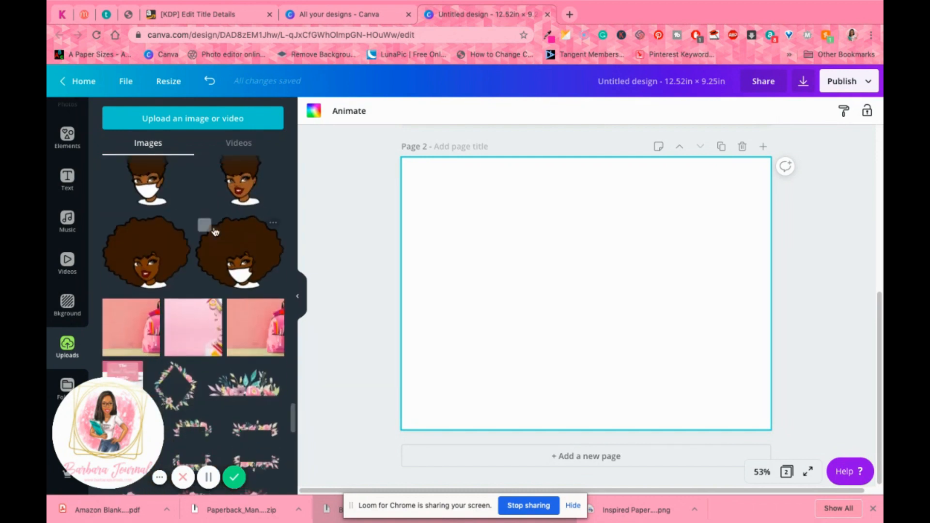
scroll(216, 232, down, 3)
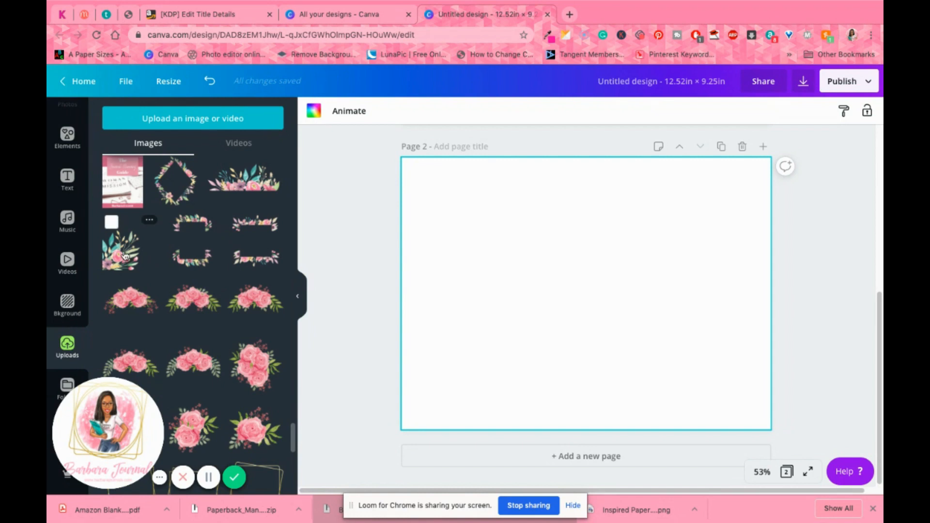
click(125, 257)
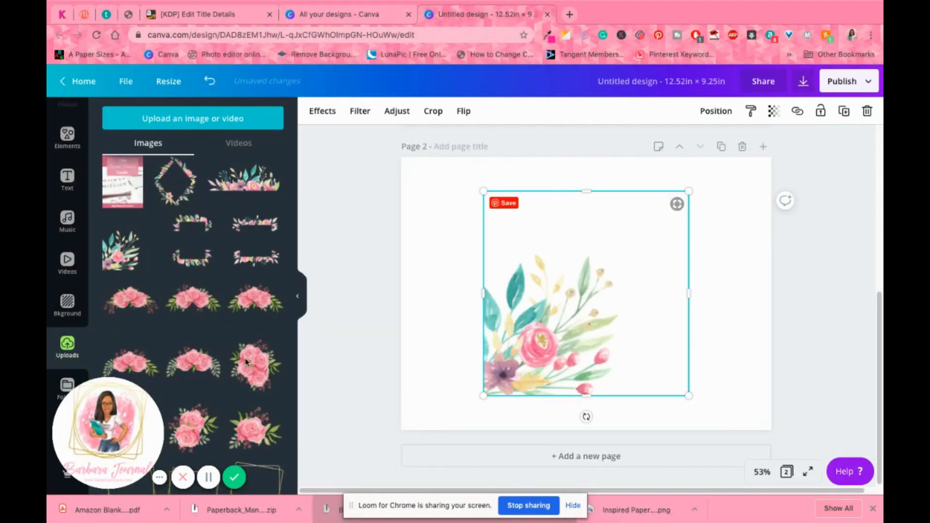
- Add the upright gold double-rectangle frame from the uploaded images to page 2 and move it onto the front cover half
scroll(211, 322, down, 8)
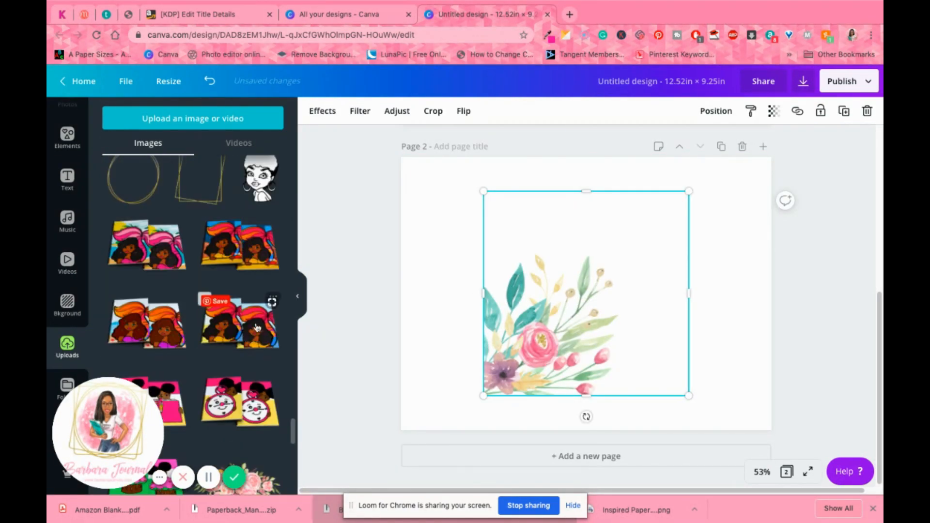
scroll(260, 288, up, 2)
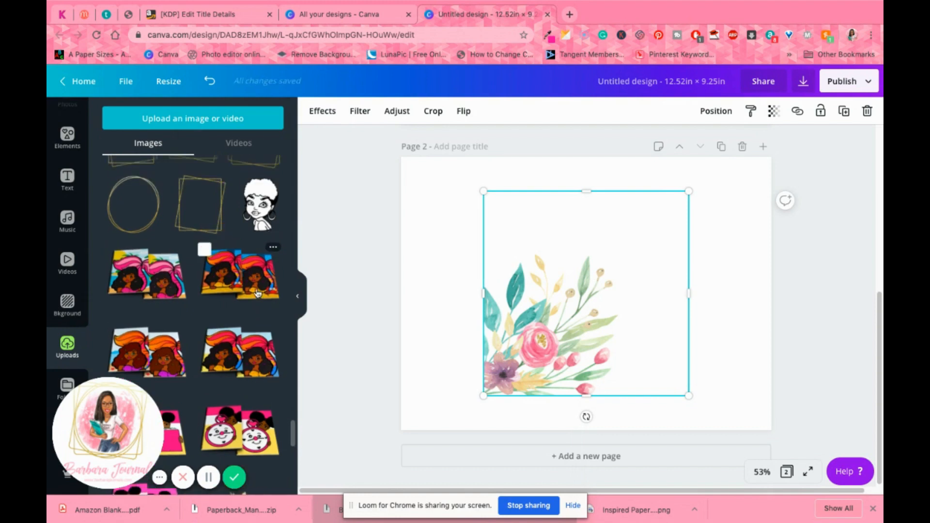
click(200, 279)
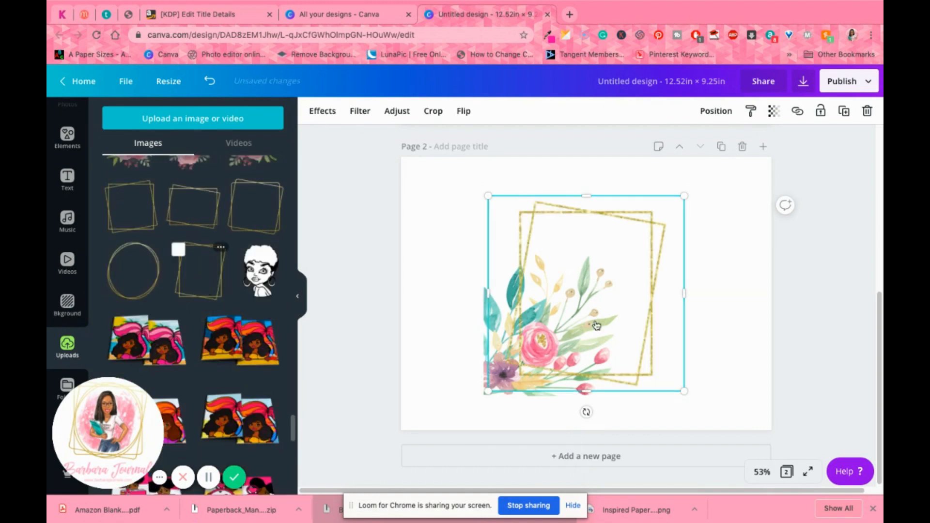
drag(679, 284, 750, 271)
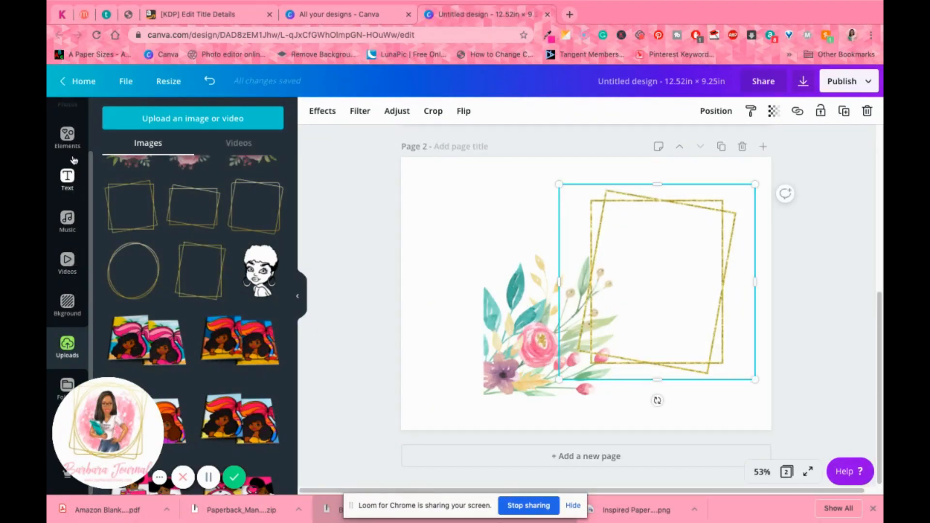
- Add a Benedict subheading text box, set its font size to 36, narrow it, and move it to the upper back cover half
click(67, 178)
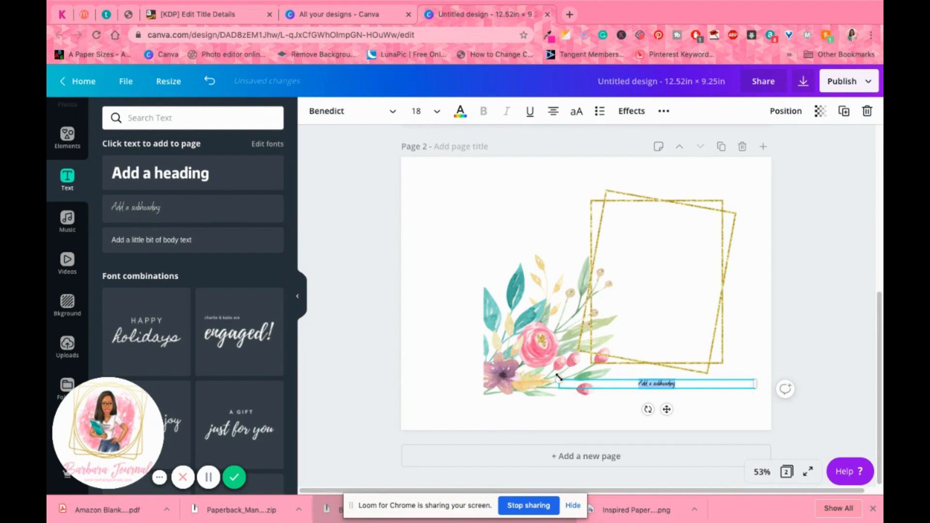
click(429, 111)
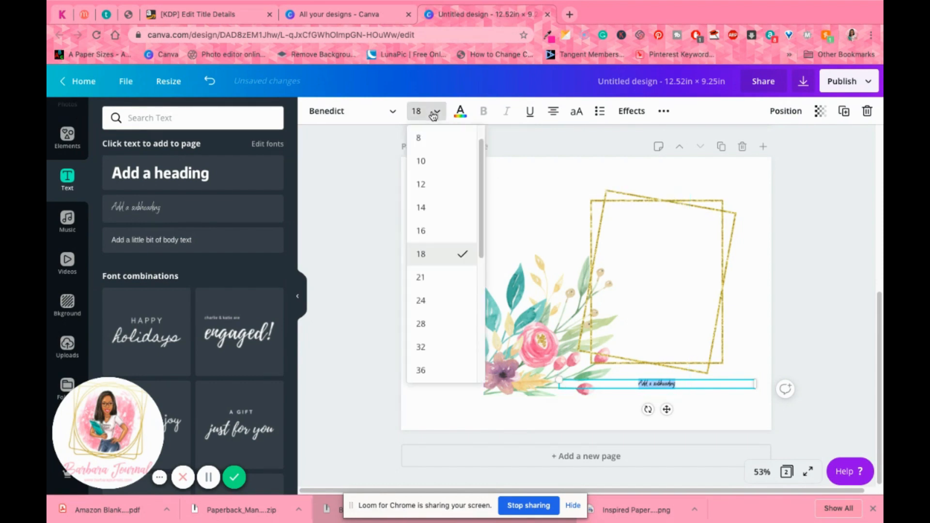
click(437, 371)
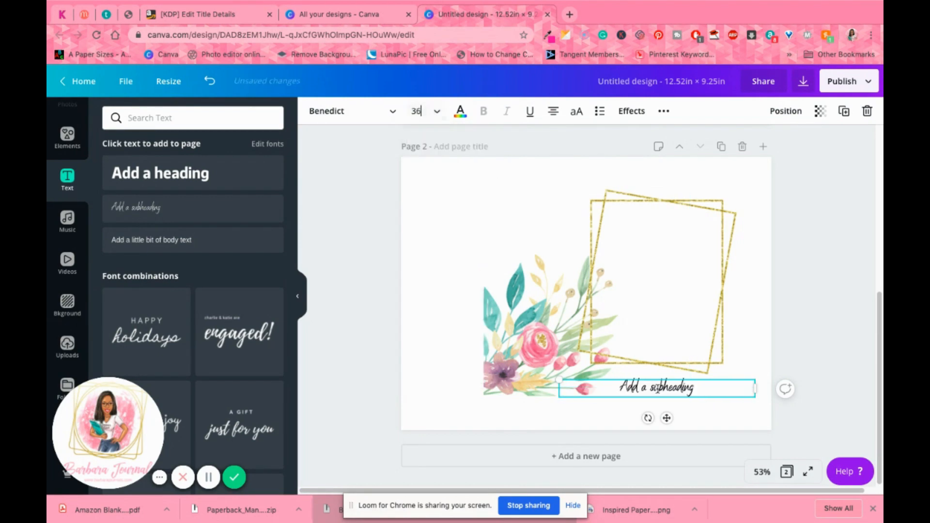
drag(751, 388, 654, 388)
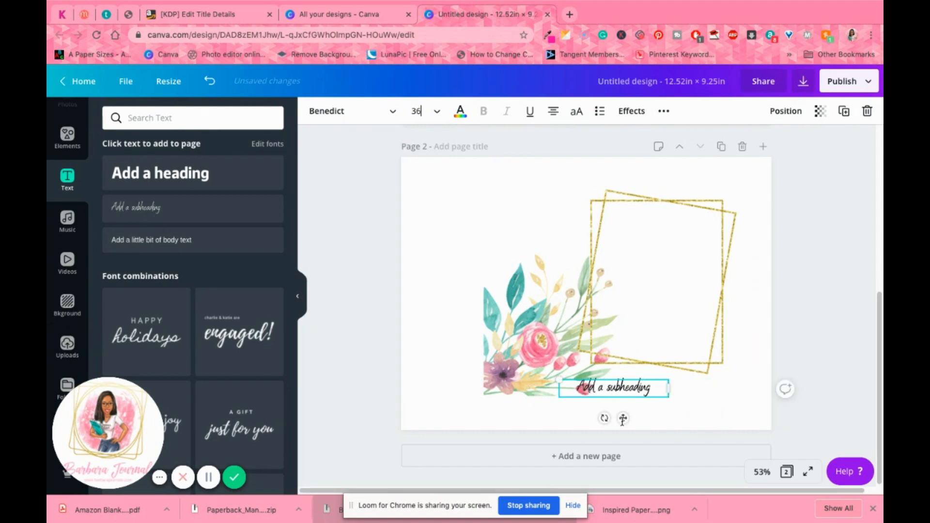
drag(622, 418, 483, 242)
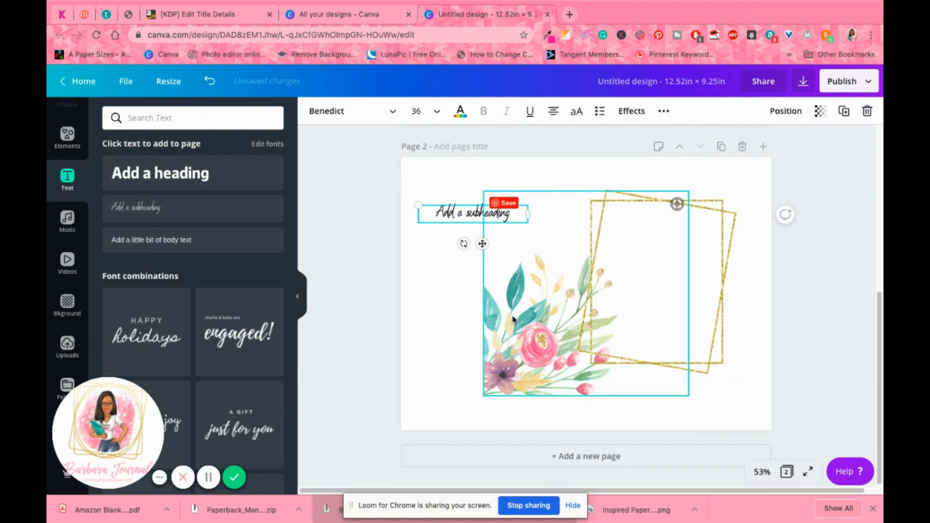
- Move the floral bouquet into the back cover's lower outer corner and reshape the gold frame on the front half to about 7.9 in high
drag(478, 318, 429, 352)
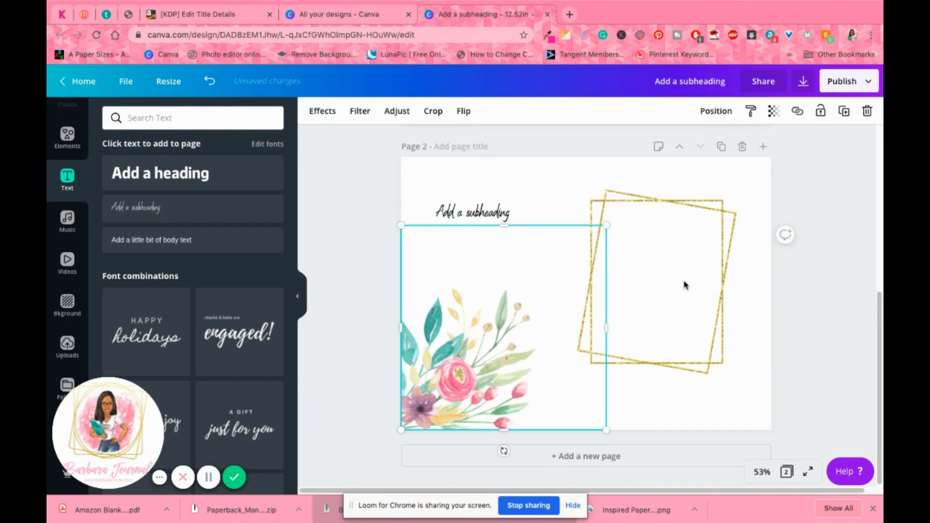
click(616, 282)
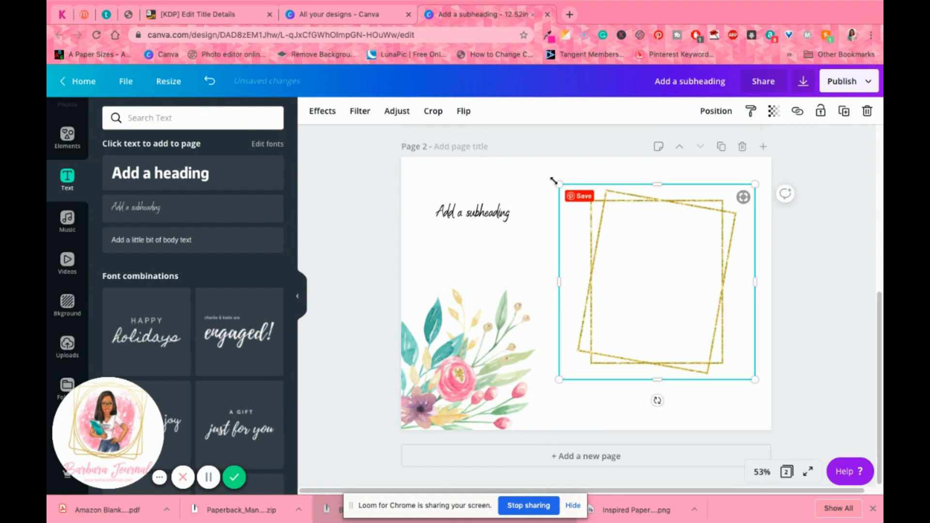
drag(562, 193, 611, 236)
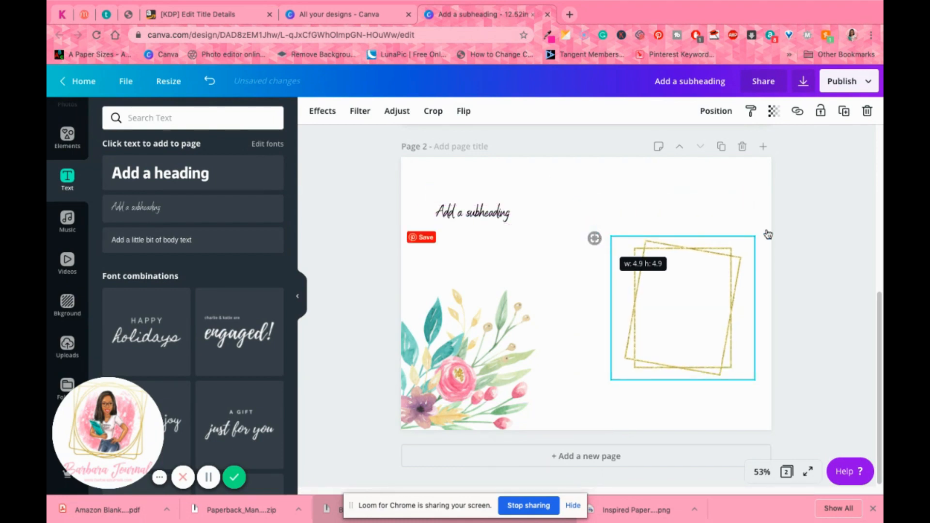
drag(767, 224, 769, 218)
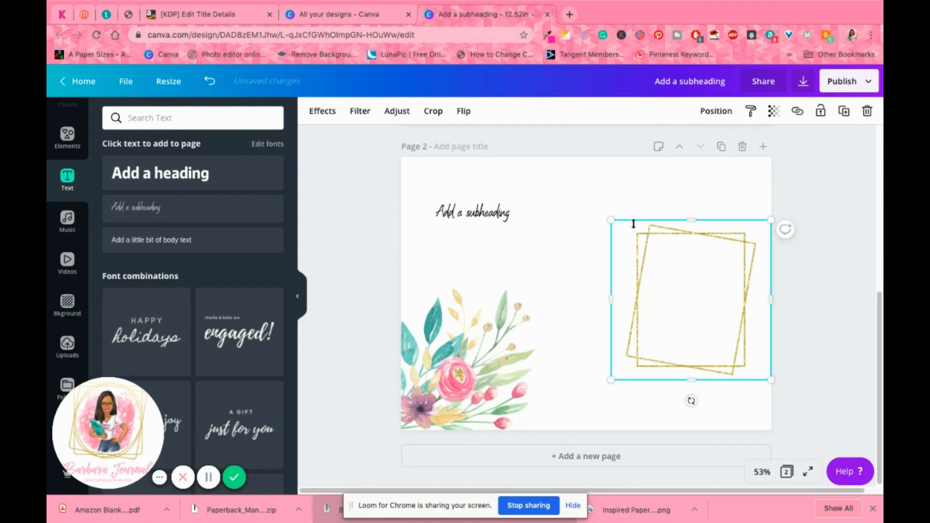
drag(600, 211, 578, 188)
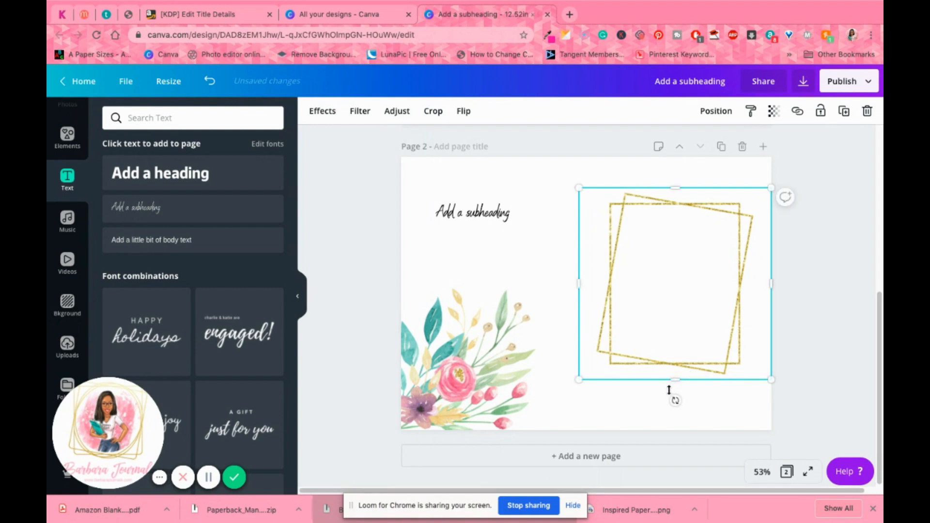
drag(668, 390, 669, 412)
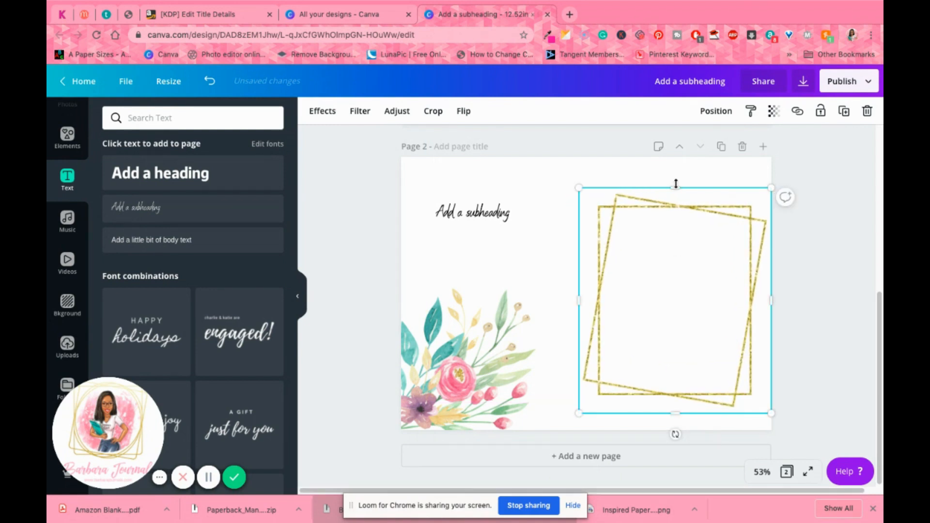
drag(676, 177, 675, 179)
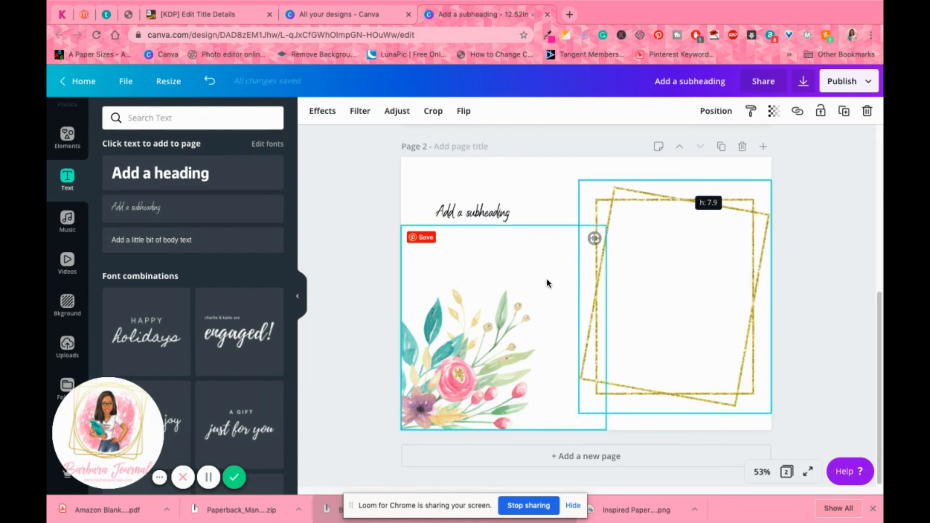
scroll(547, 283, up, 2)
scroll(547, 284, up, 2)
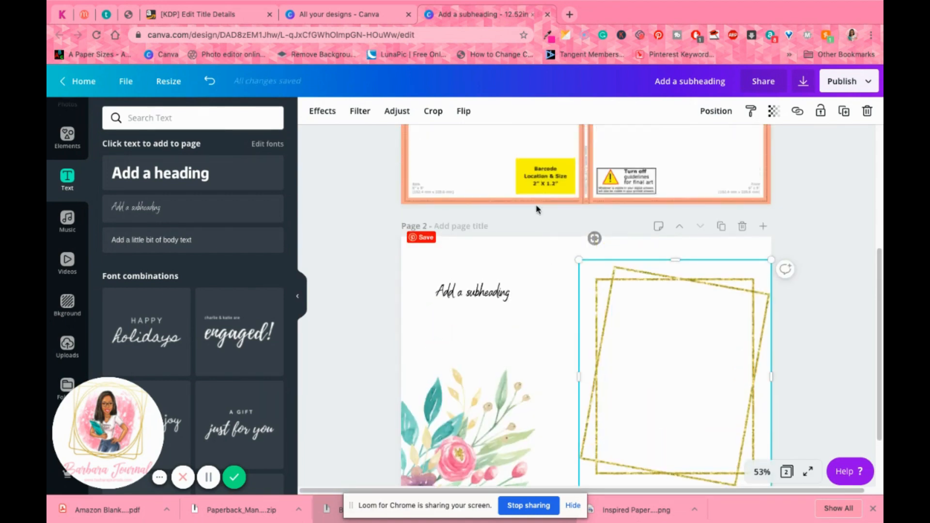
click(505, 166)
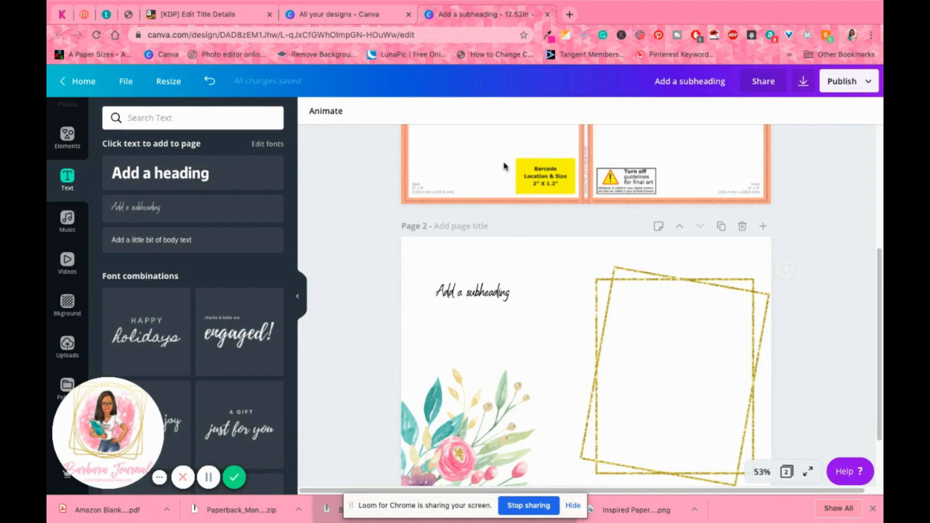
drag(504, 163, 510, 283)
scroll(759, 200, up, 5)
double_click(584, 238)
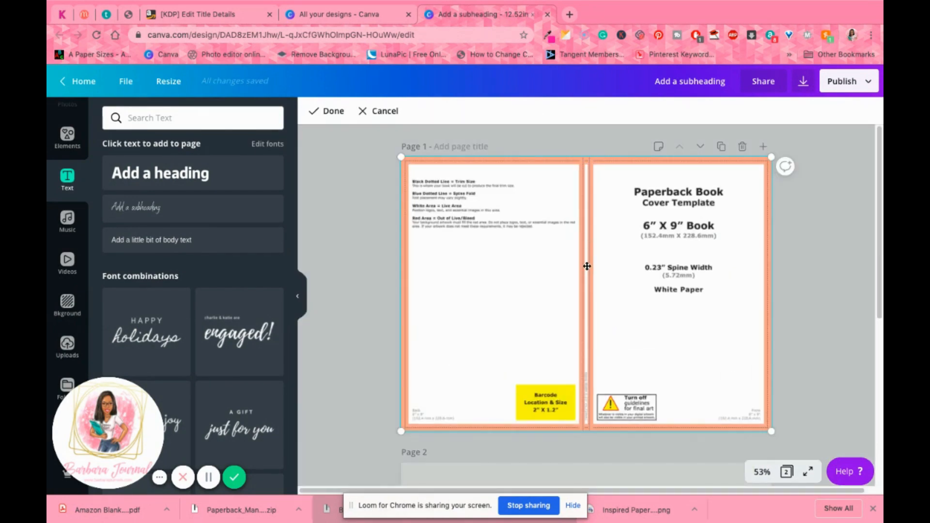
drag(587, 266, 390, 118)
click(383, 112)
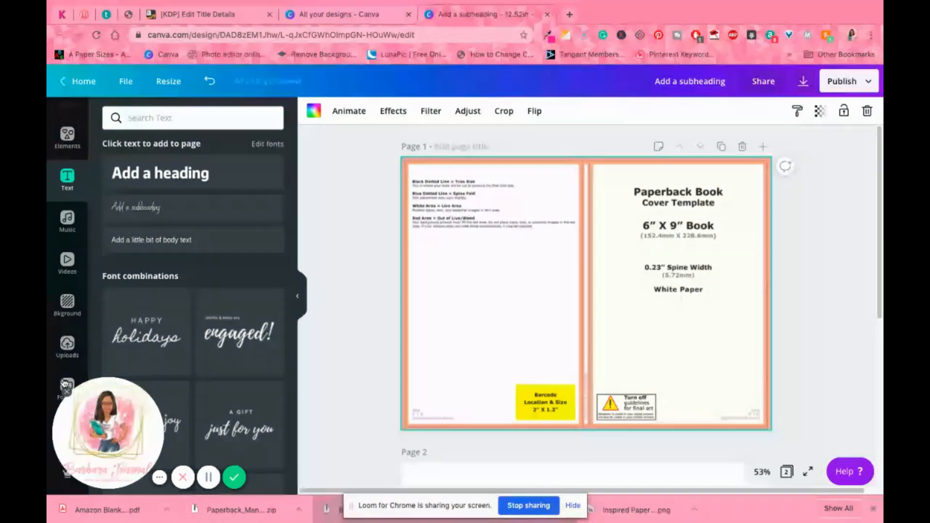
- Open the Amazon and Lulu Templates folder and delete page 1, which holds the template as its background
click(67, 390)
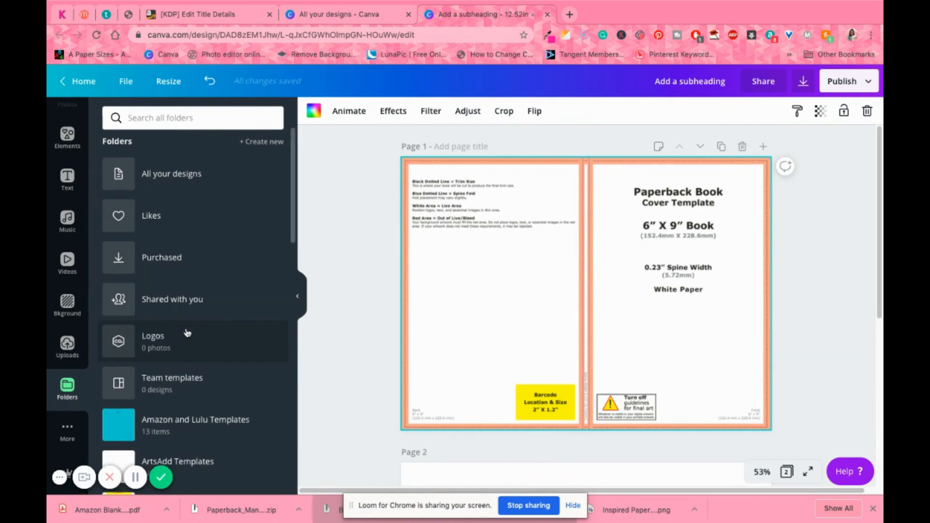
scroll(187, 332, down, 1)
scroll(187, 333, down, 1)
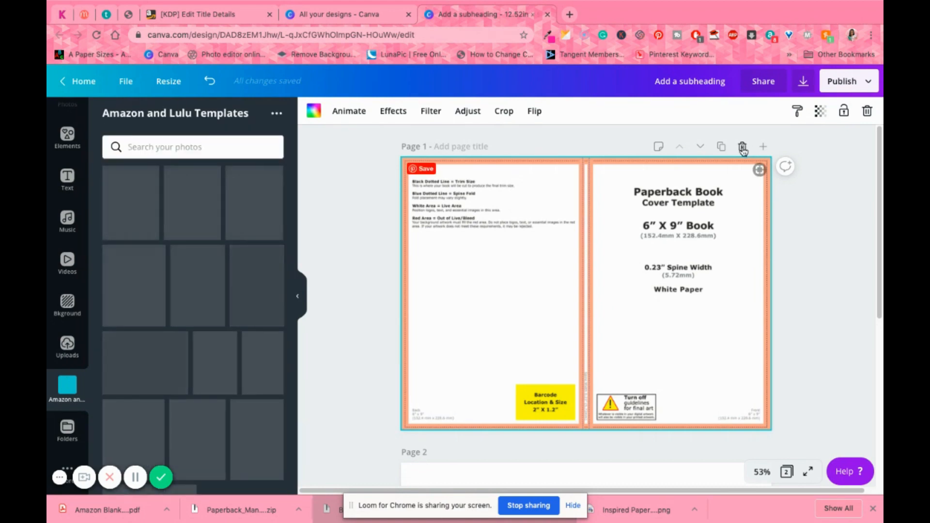
click(742, 147)
- Place the 6" x 9" paperback cover template from the folder on the artwork page and scale it to fill the whole page
scroll(169, 380, down, 2)
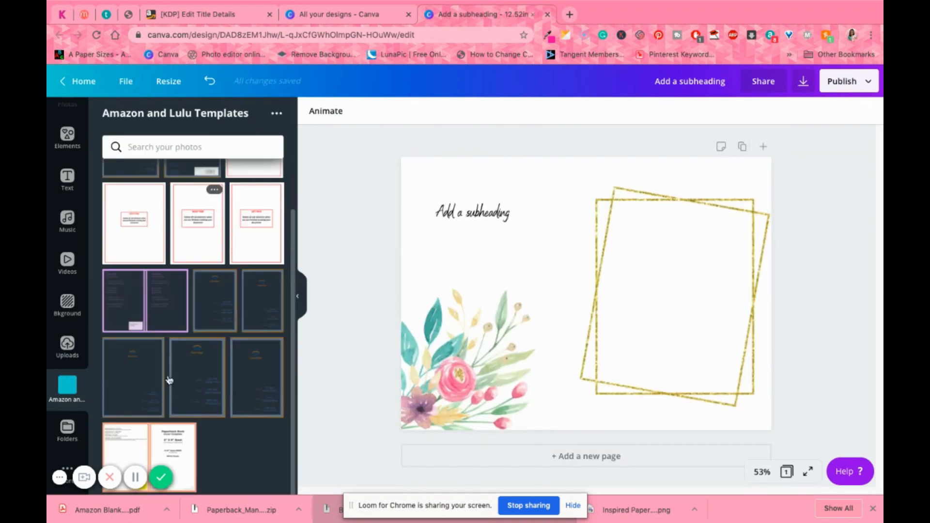
click(148, 456)
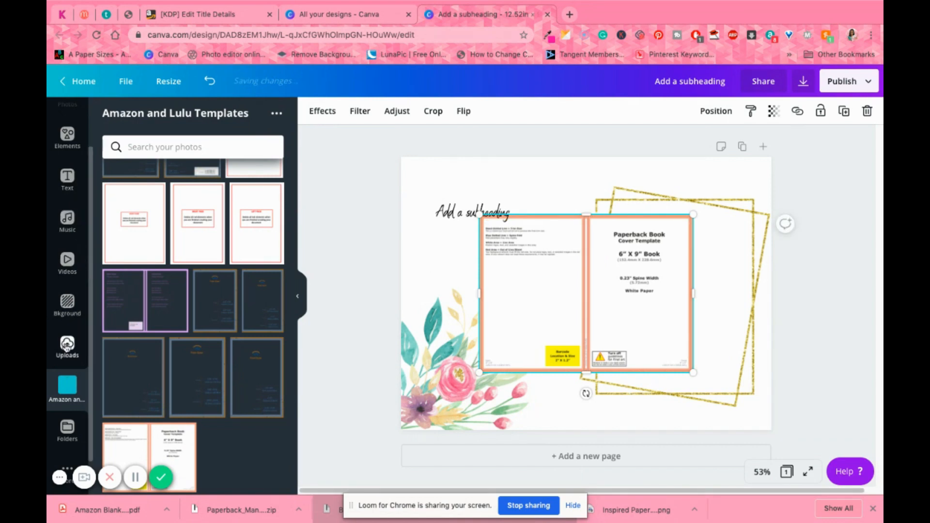
click(67, 343)
drag(579, 292, 524, 220)
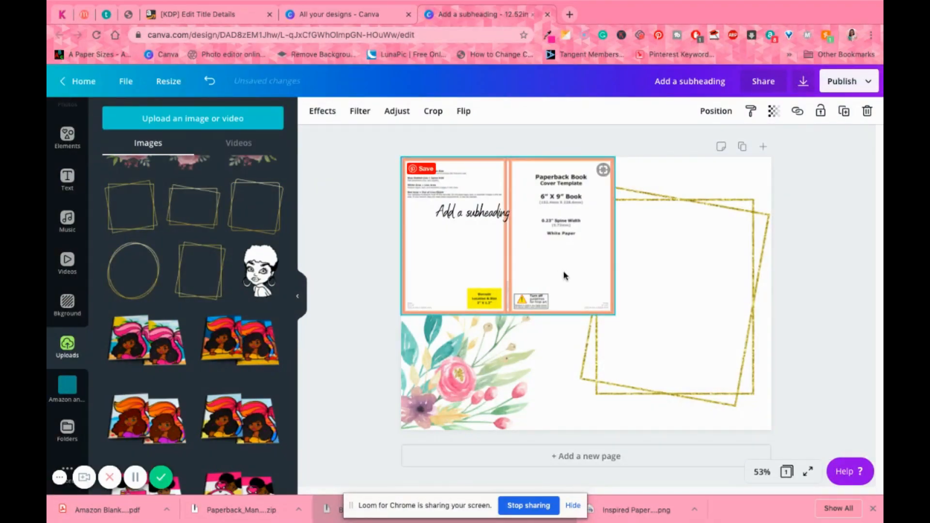
drag(610, 315, 629, 327)
drag(699, 384, 774, 396)
- Set the cover template's transparency to 25 and send it to the back, behind the artwork
click(774, 113)
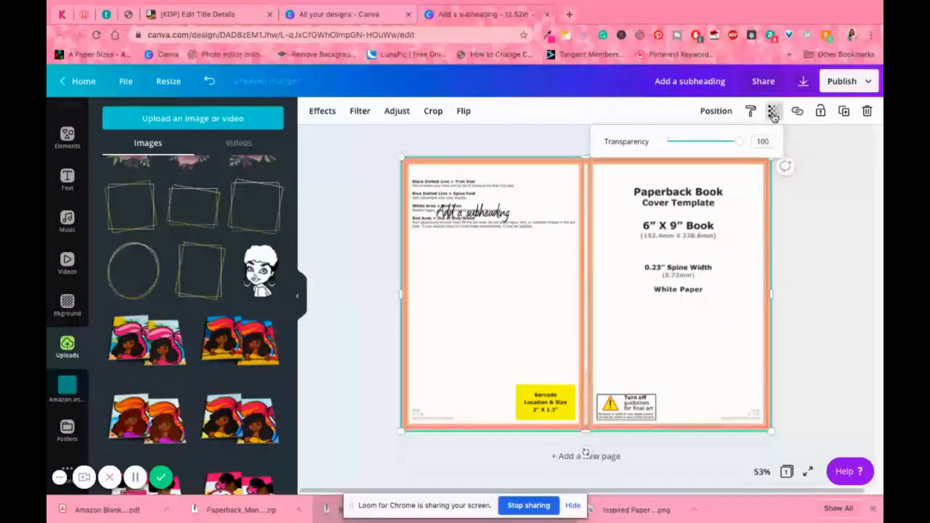
drag(739, 147, 685, 150)
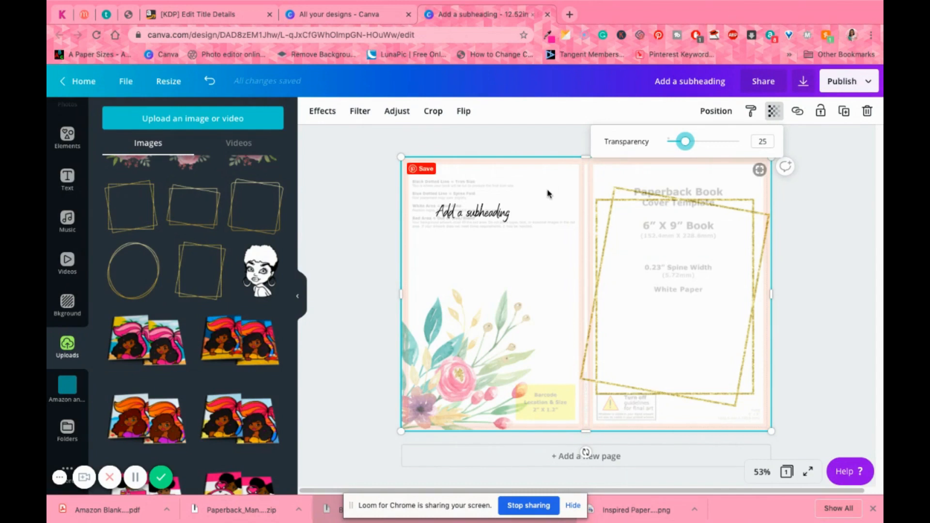
click(715, 111)
click(678, 170)
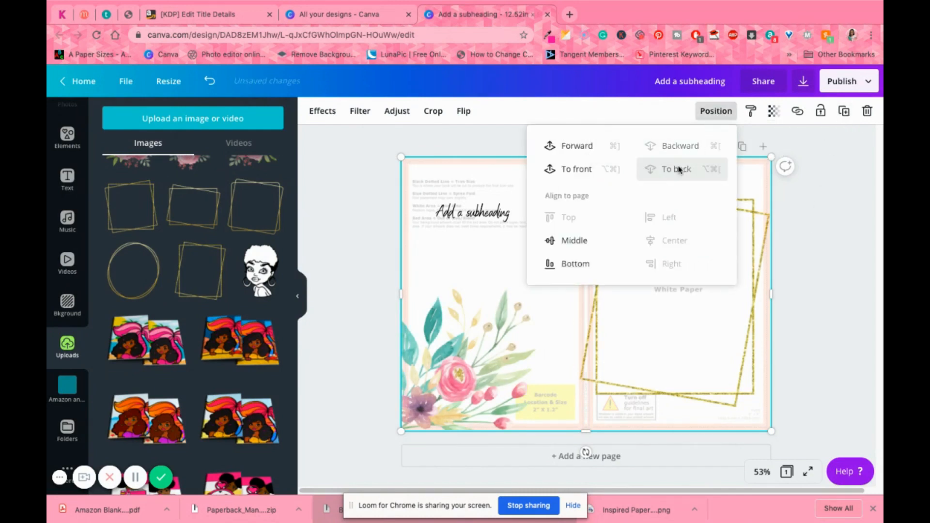
click(844, 212)
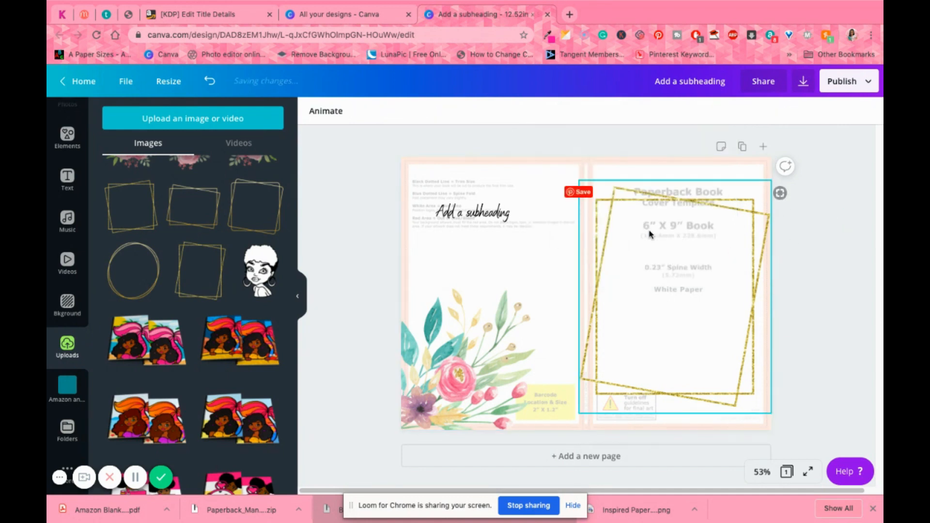
- Shrink the gold frame to about 5.6 × 6.9 in and center it within the front cover's live area
click(701, 227)
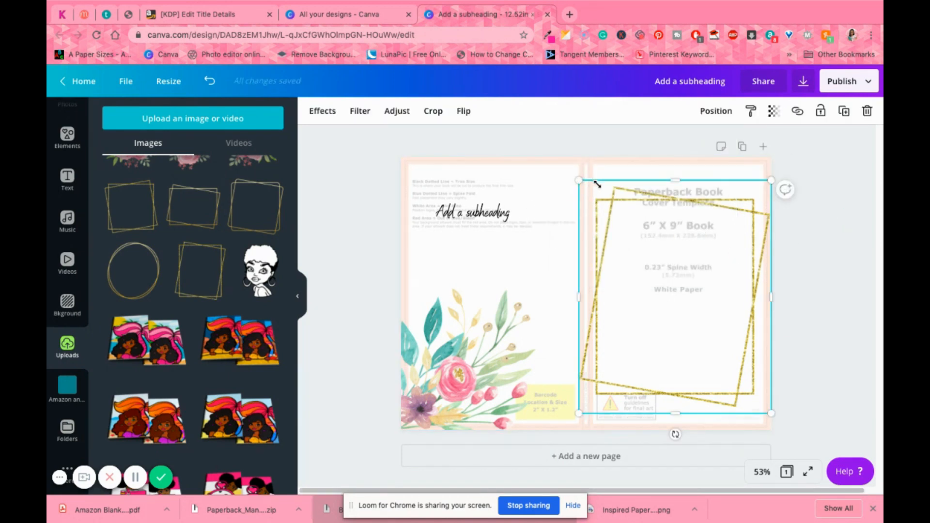
mouse_move(597, 184)
mouse_down()
mouse_move(614, 196)
mouse_move(606, 191)
mouse_up()
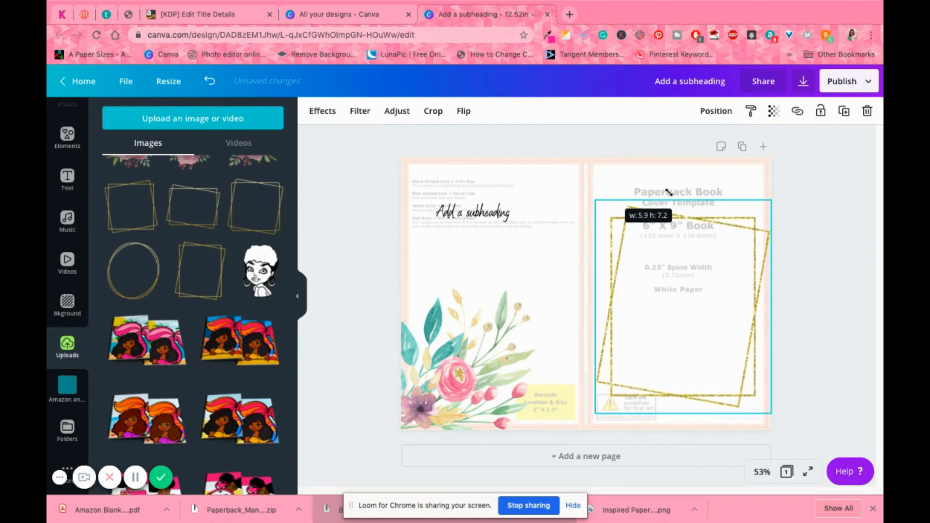
drag(764, 202, 759, 208)
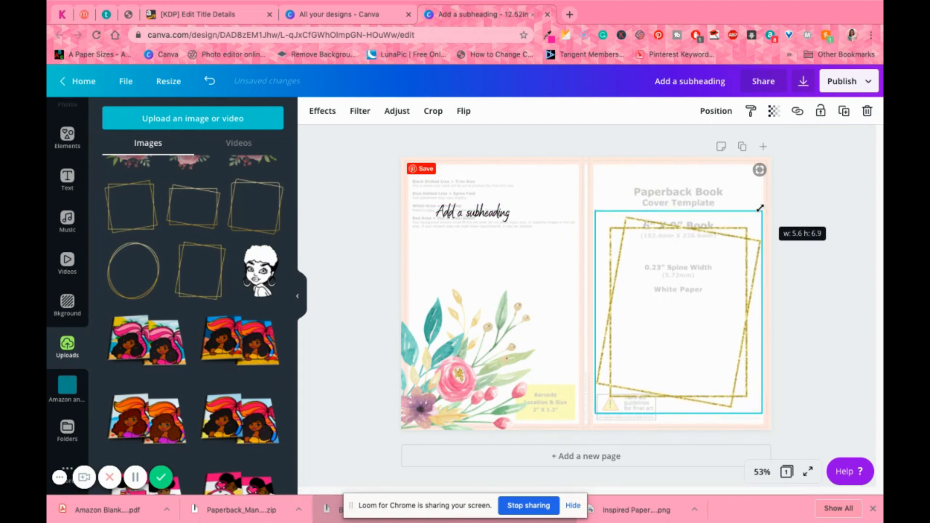
drag(702, 270, 680, 257)
- Move the floral bouquet onto the gold frame's lower spine-side corner and try enlarging the frame to about 5.7 × 7 in
drag(451, 373, 645, 340)
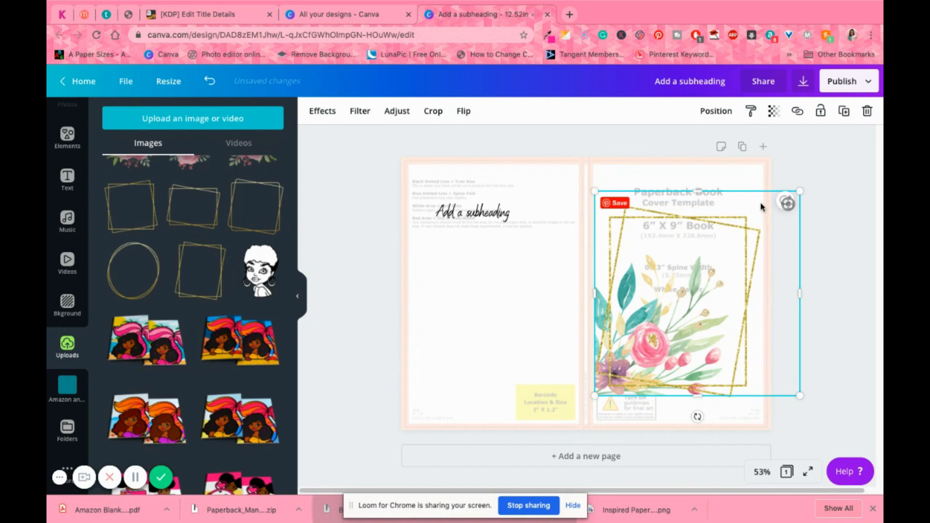
click(730, 242)
drag(748, 211, 766, 198)
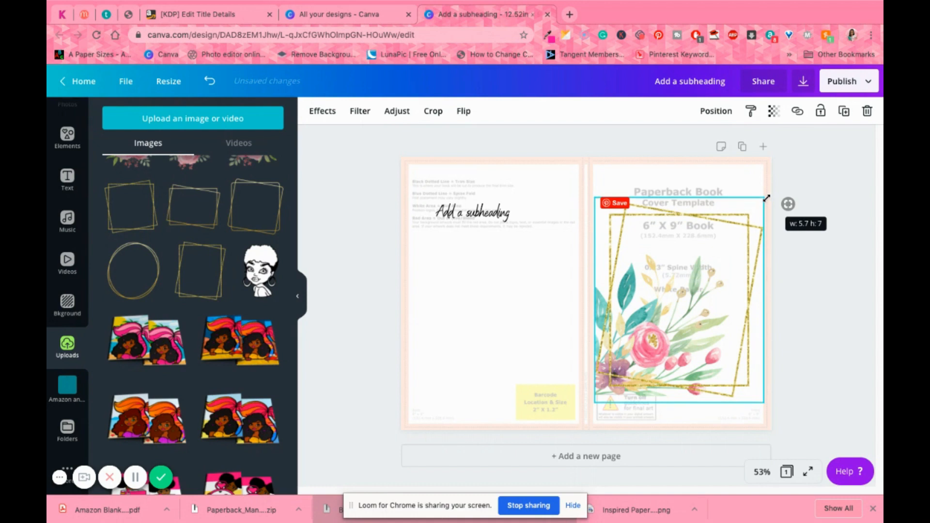
click(209, 81)
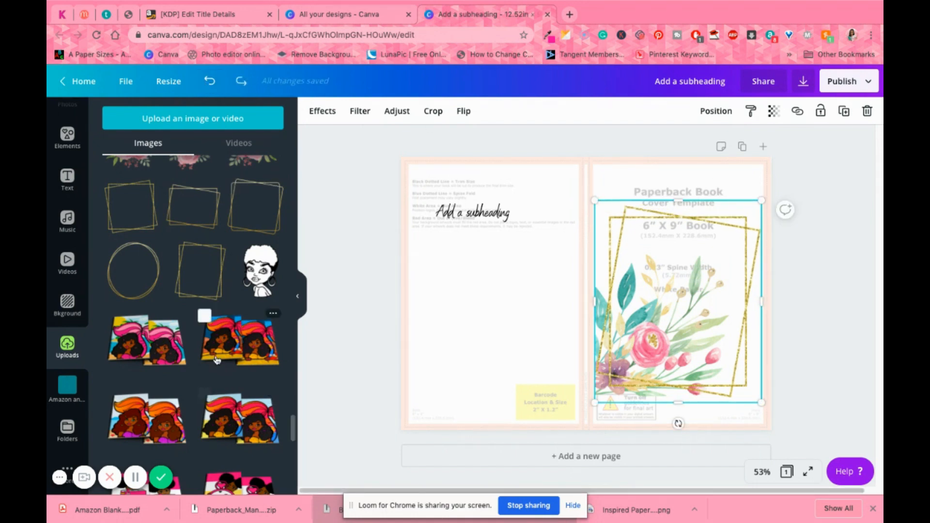
- Delete the gold frame and the floral bouquet from the front cover and look through the uploaded pattern images
scroll(236, 422, down, 8)
scroll(216, 359, down, 3)
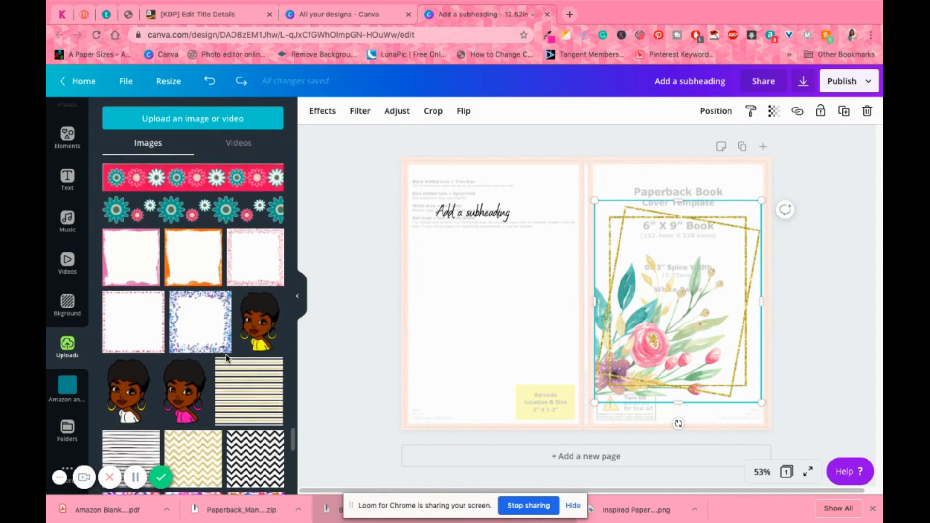
scroll(225, 359, down, 1)
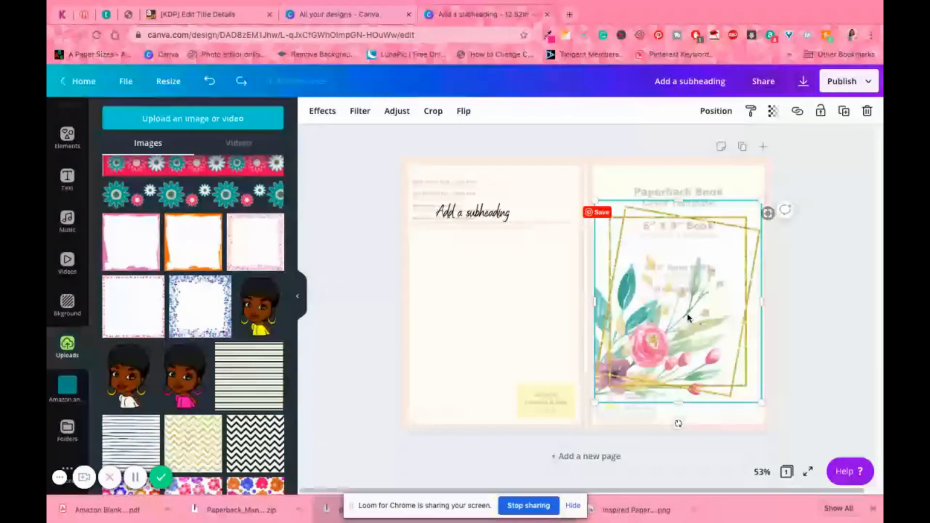
key(Delete)
click(686, 338)
key(Delete)
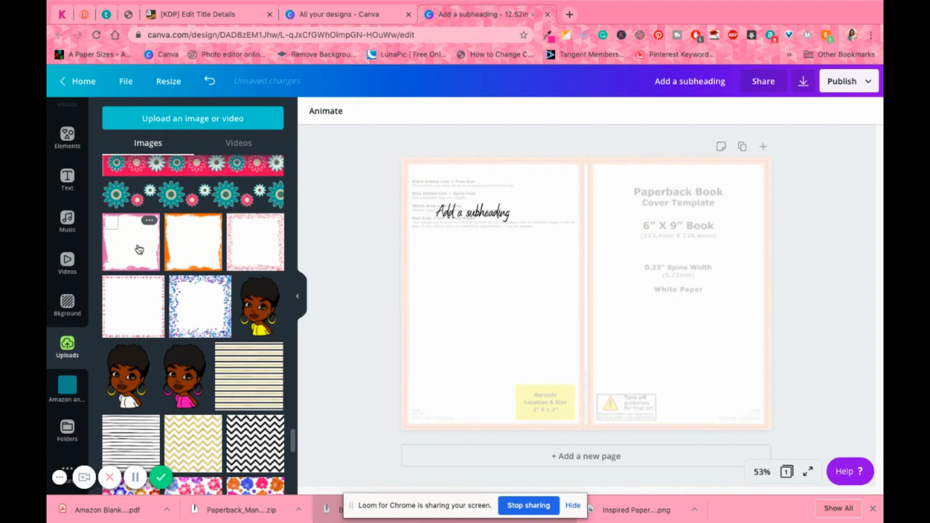
scroll(253, 317, down, 3)
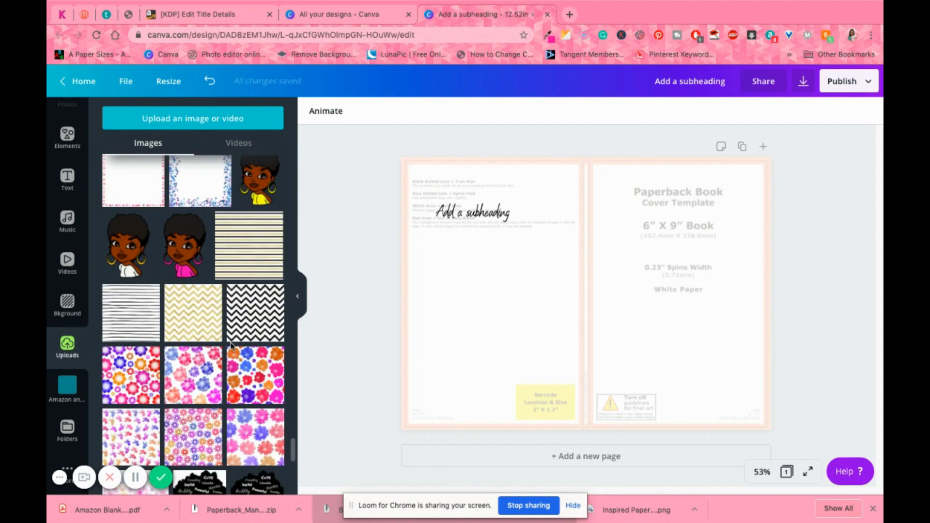
- Add the uploaded black and gold striped pattern and enlarge it to fill the whole cover as the background
click(251, 242)
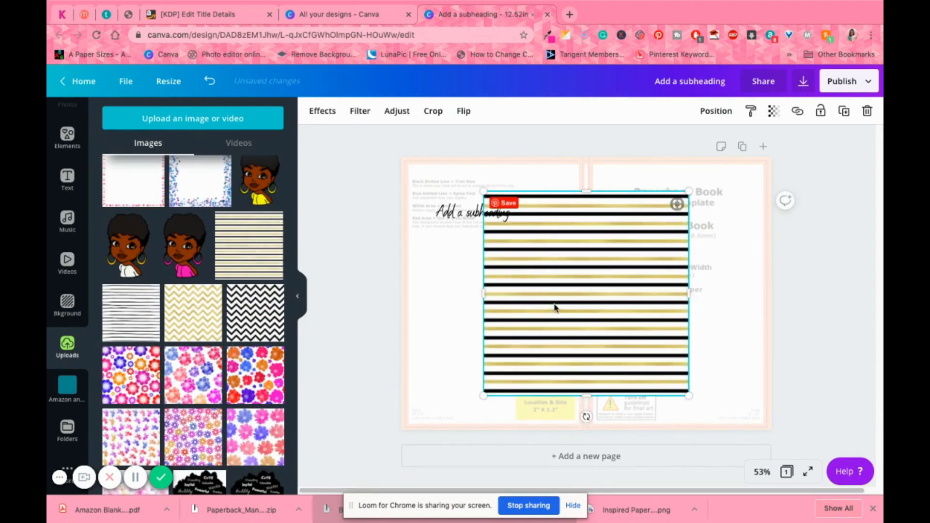
drag(575, 306, 620, 270)
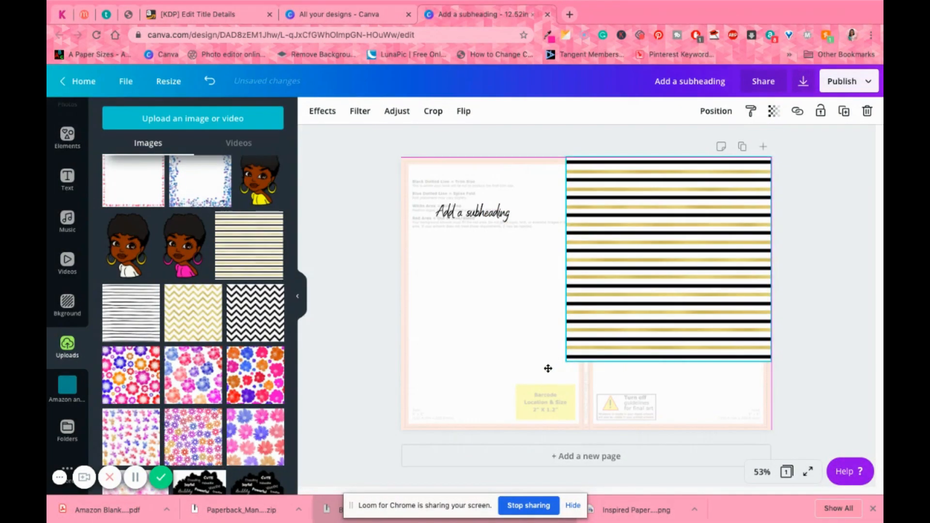
drag(547, 368, 338, 456)
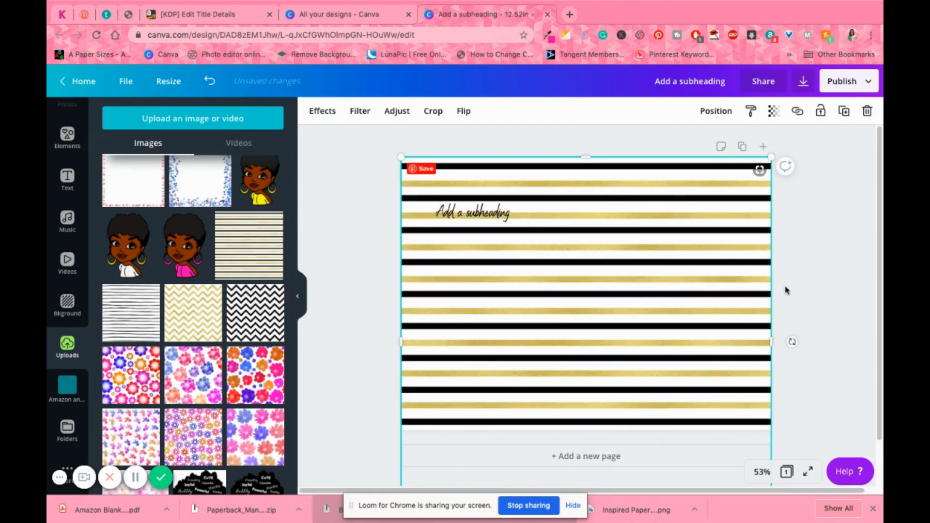
click(814, 270)
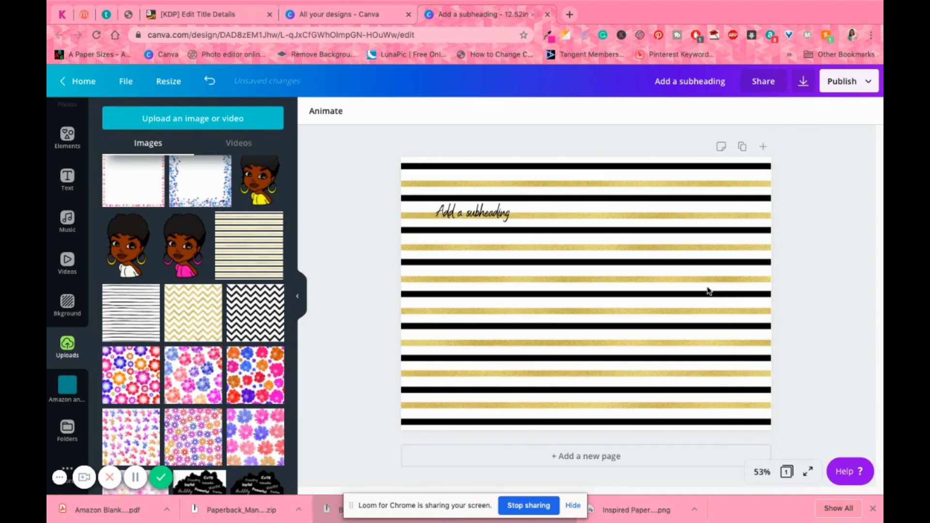
click(708, 291)
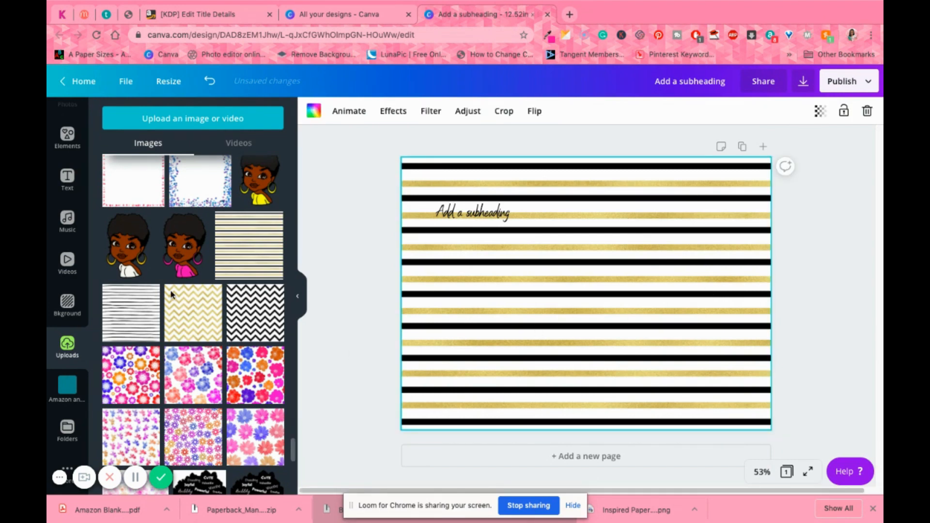
- Add a white square to the upper front cover and shorten it into a landscape rectangle inside the cover edges
click(67, 137)
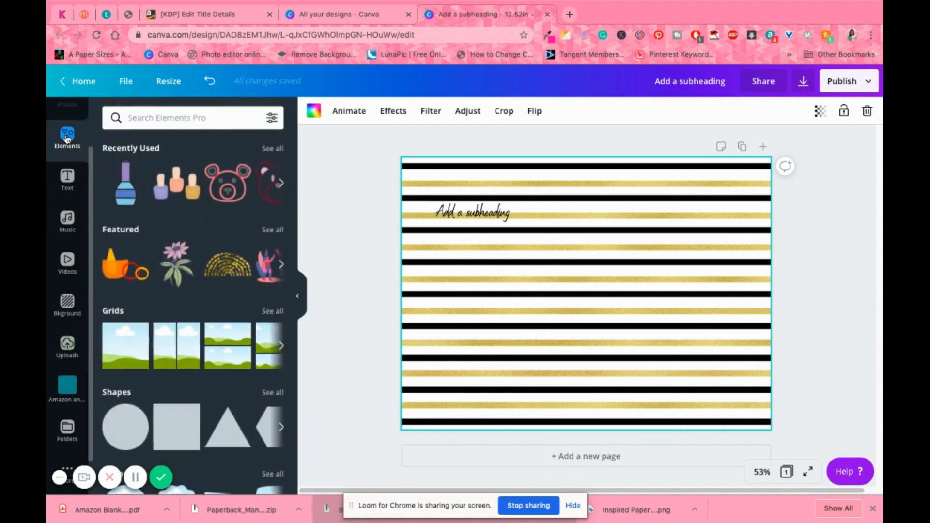
click(172, 424)
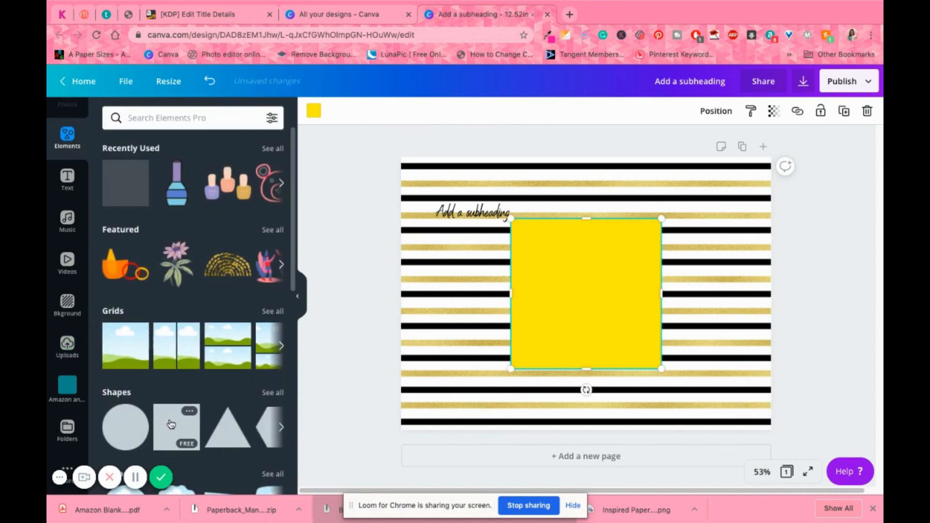
click(315, 114)
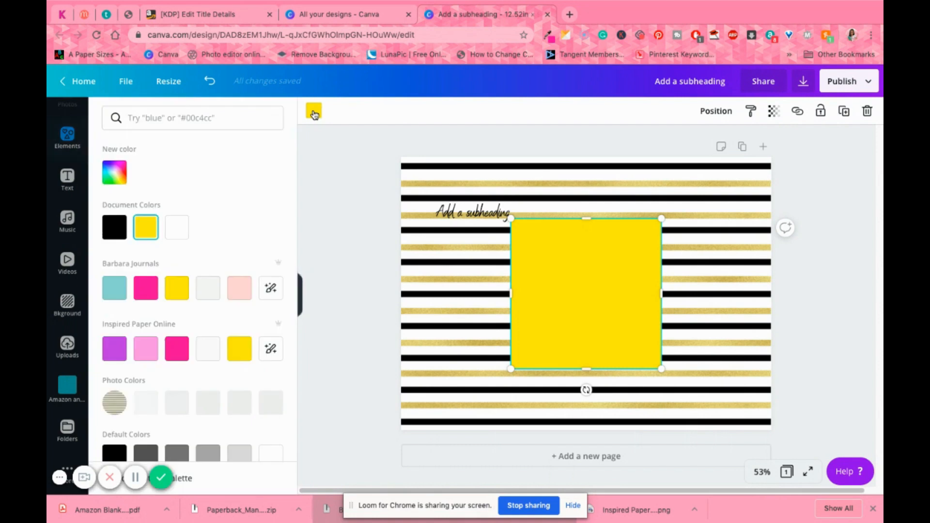
click(177, 227)
drag(614, 306, 631, 297)
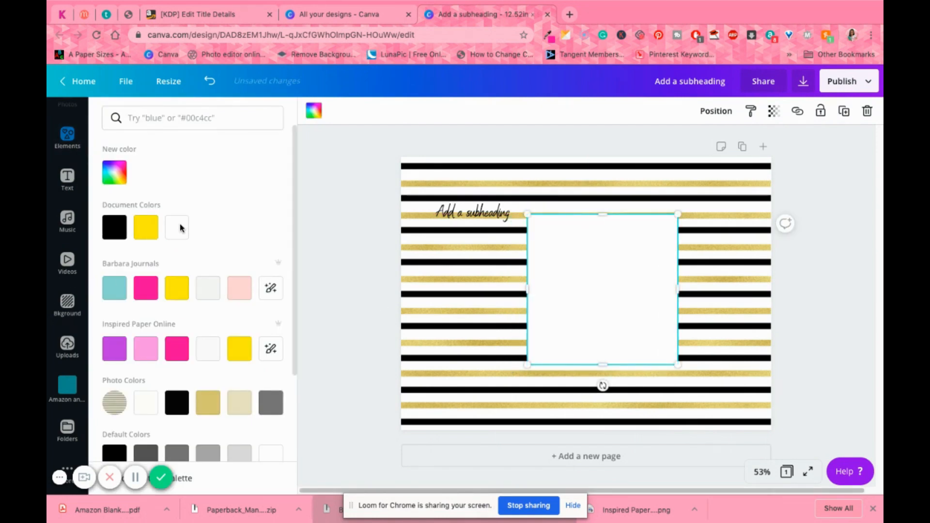
drag(650, 279, 673, 250)
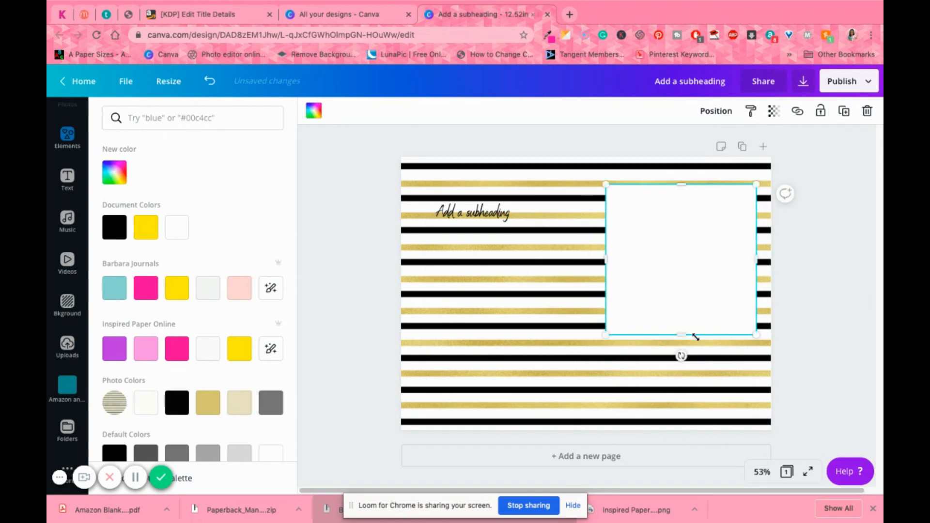
drag(685, 336, 681, 293)
- Move the subheading onto the white rectangle and replace its text with "The Lord is my Shepherd. I lack nothing. Psalms 23:1", starting a new line at "I lack"
click(453, 209)
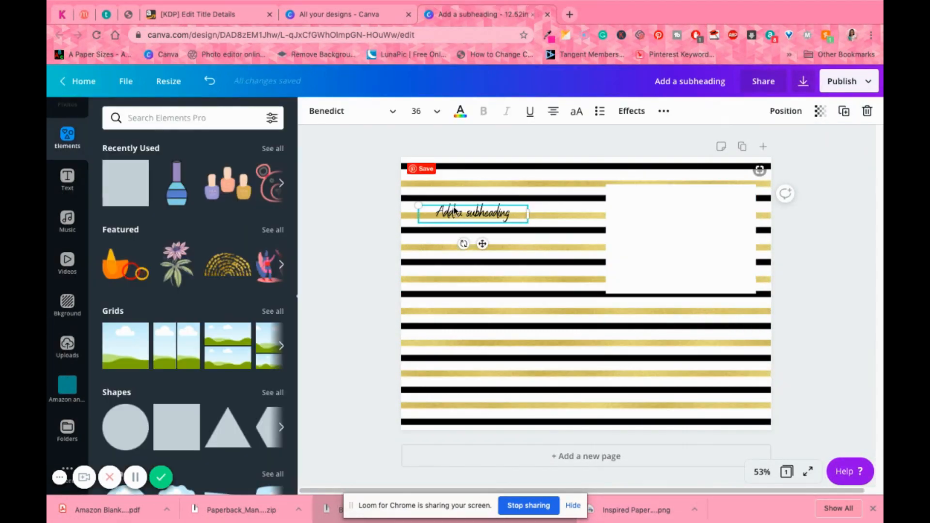
drag(598, 209, 671, 220)
double_click(671, 220)
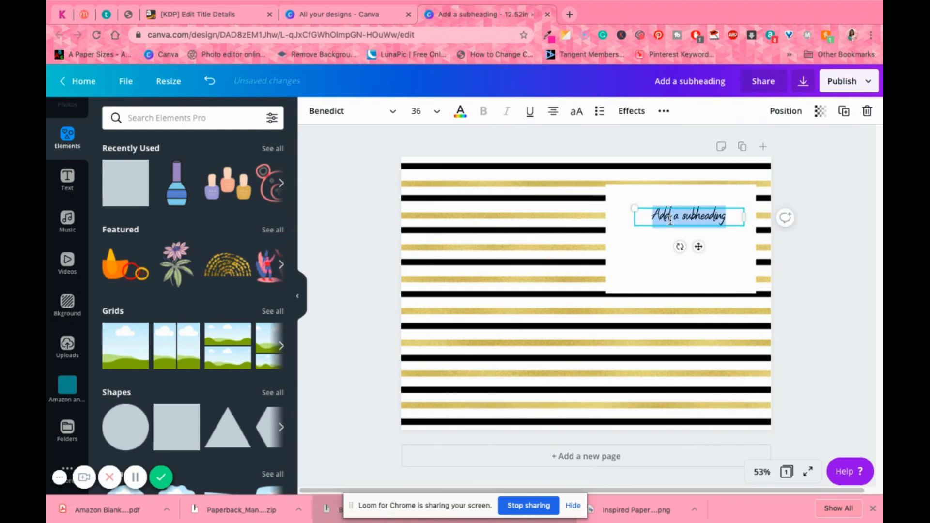
text(The )
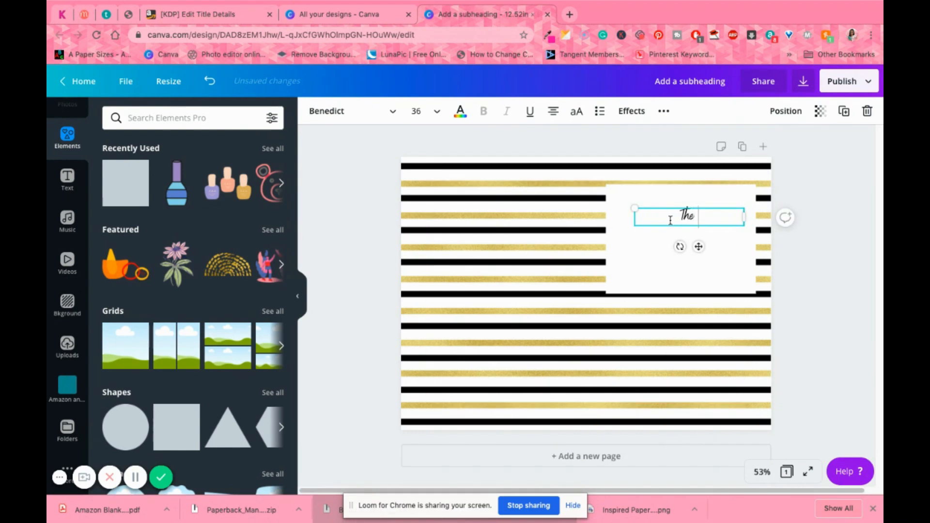
text(Lord is my )
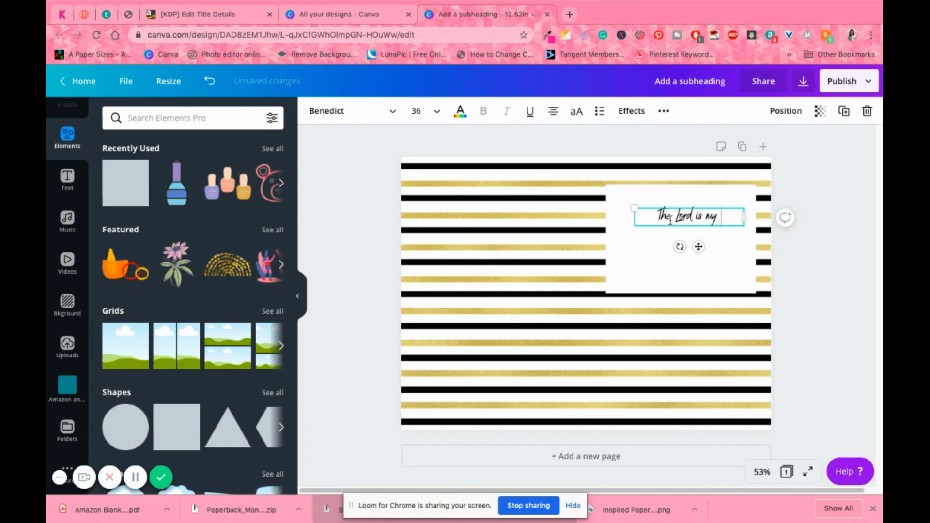
text(Shepherd.)
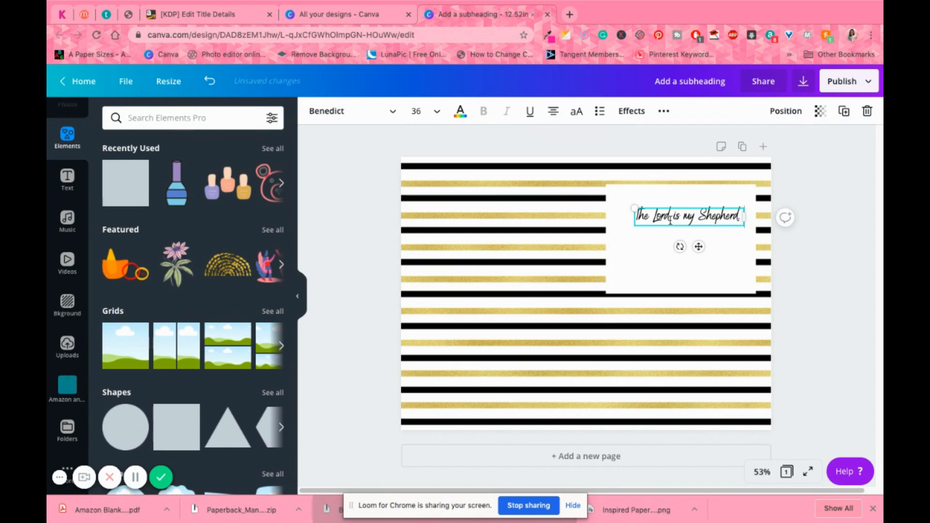
key(Return)
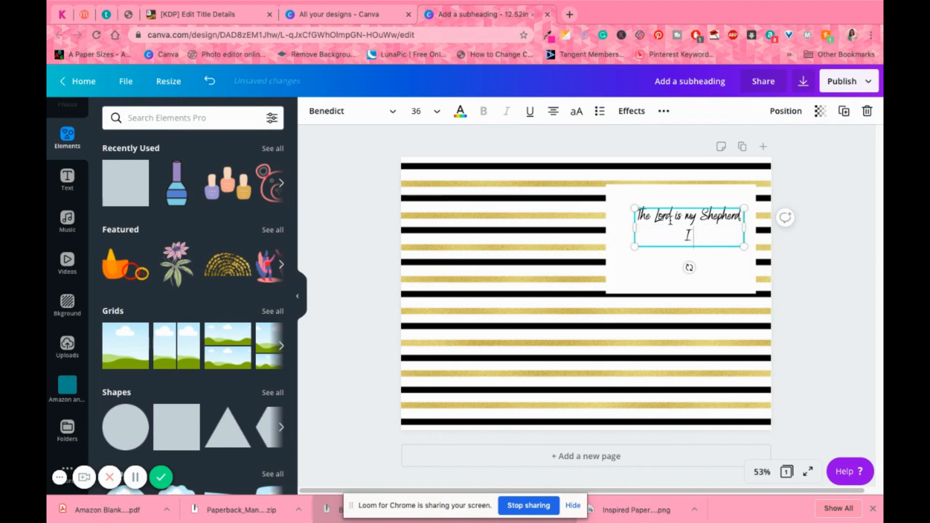
text(I lack nothing.)
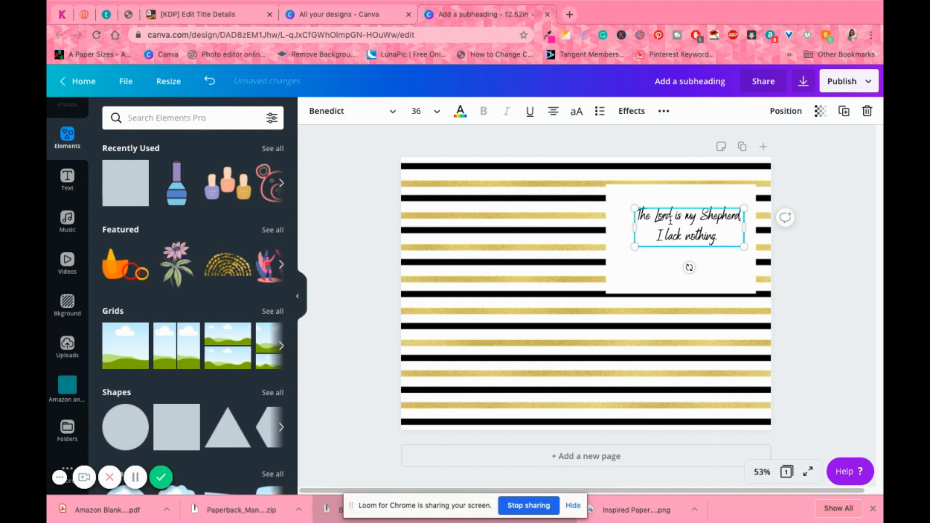
text( Psalm)
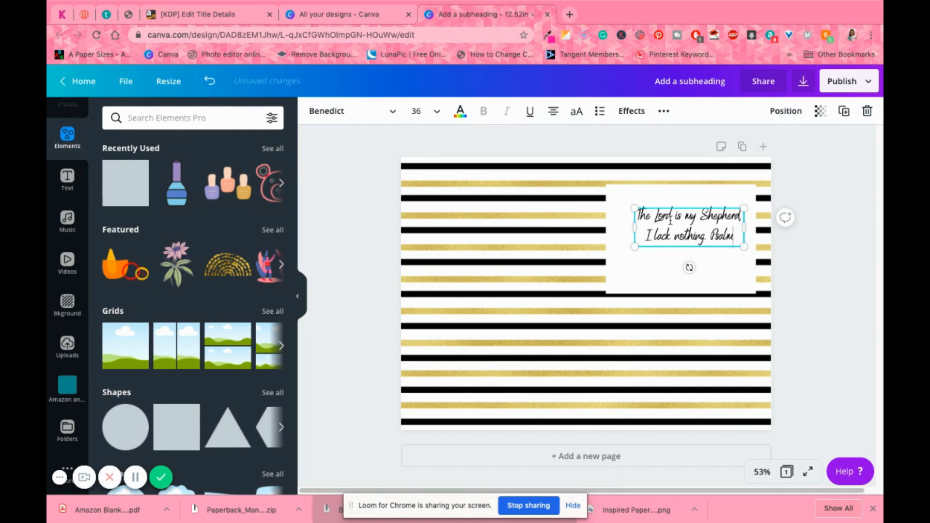
text(s 23)
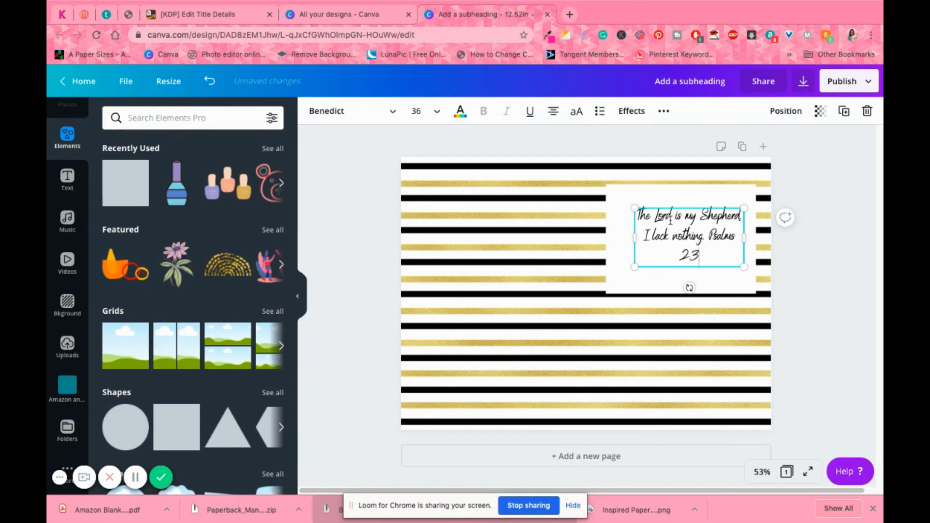
text(:1)
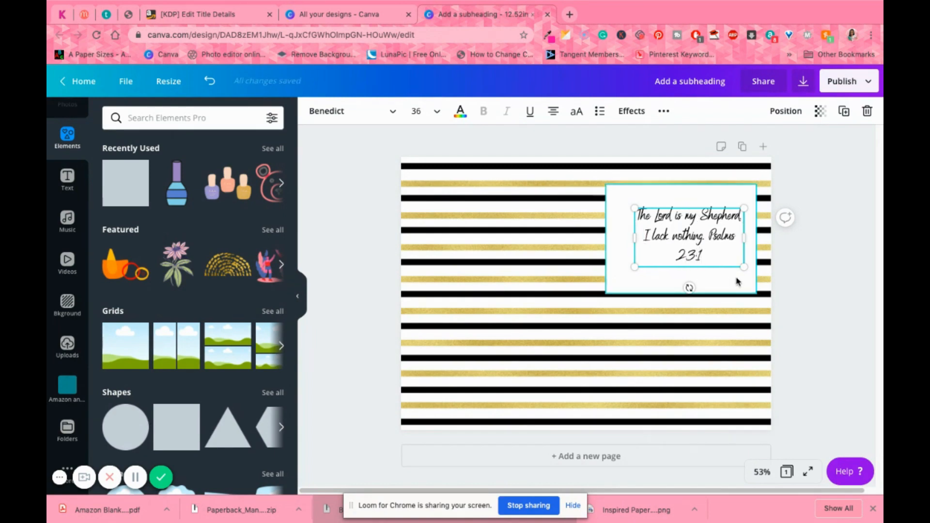
click(829, 267)
- Put "Psalms 23:1" on its own line, enlarge the verse text to size 42.2 and center it within the white rectangle
click(702, 236)
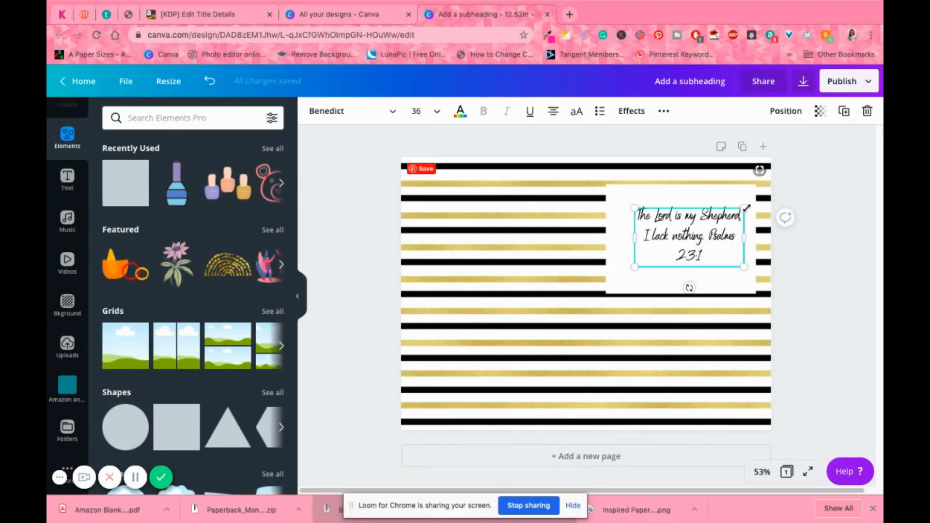
mouse_move(744, 235)
mouse_down()
mouse_move(735, 233)
mouse_move(743, 236)
mouse_up()
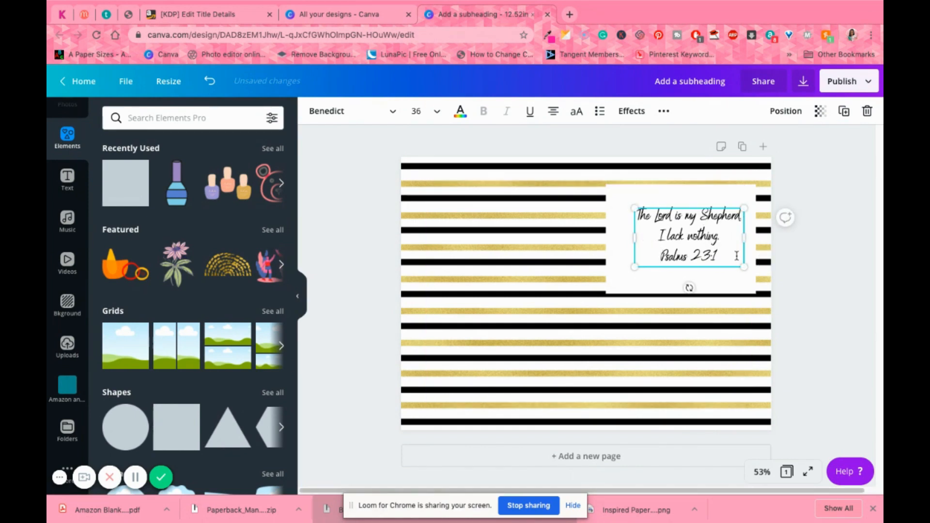
drag(744, 267, 762, 278)
shift+click(711, 261)
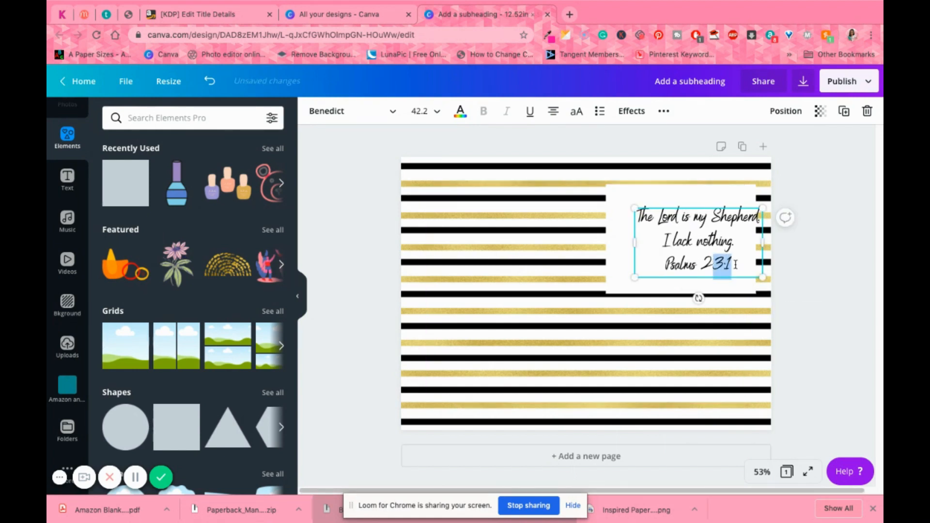
click(802, 262)
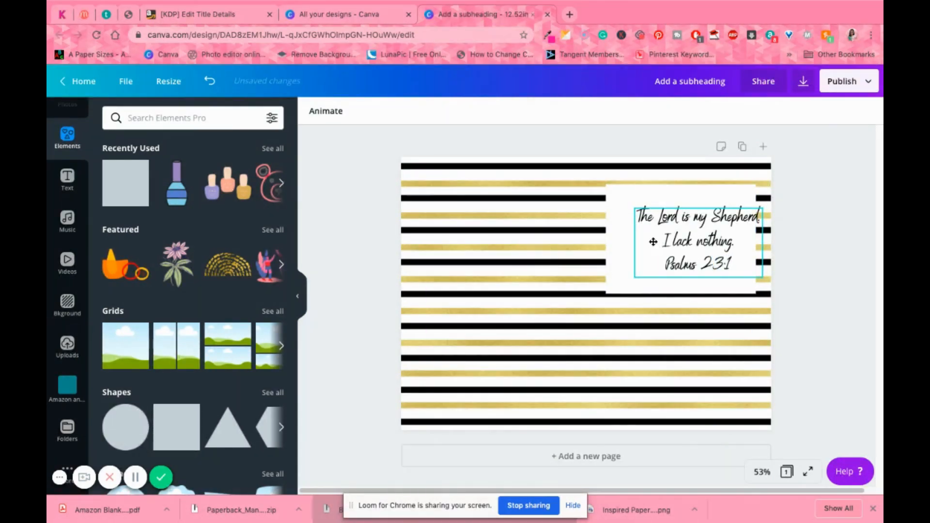
drag(652, 241, 646, 239)
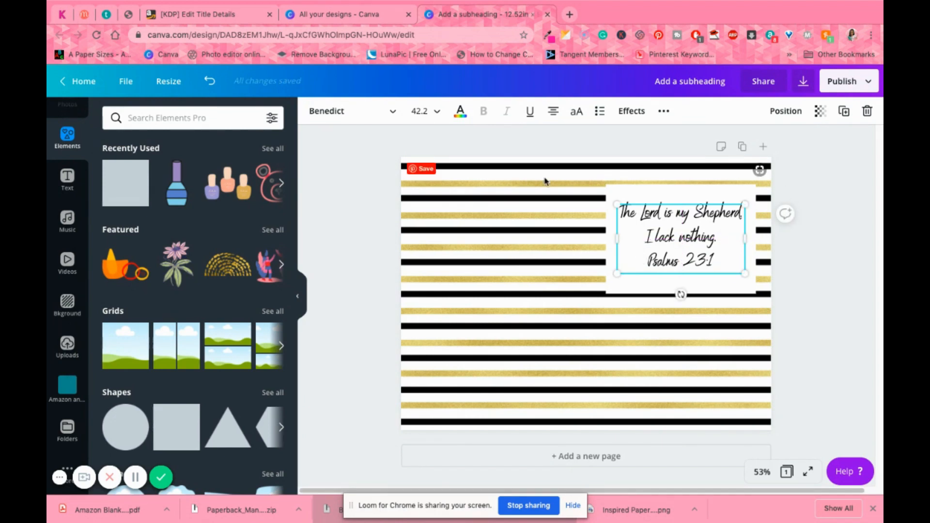
- Try adjusting the striped background's transparency, ending with it at 100
click(484, 183)
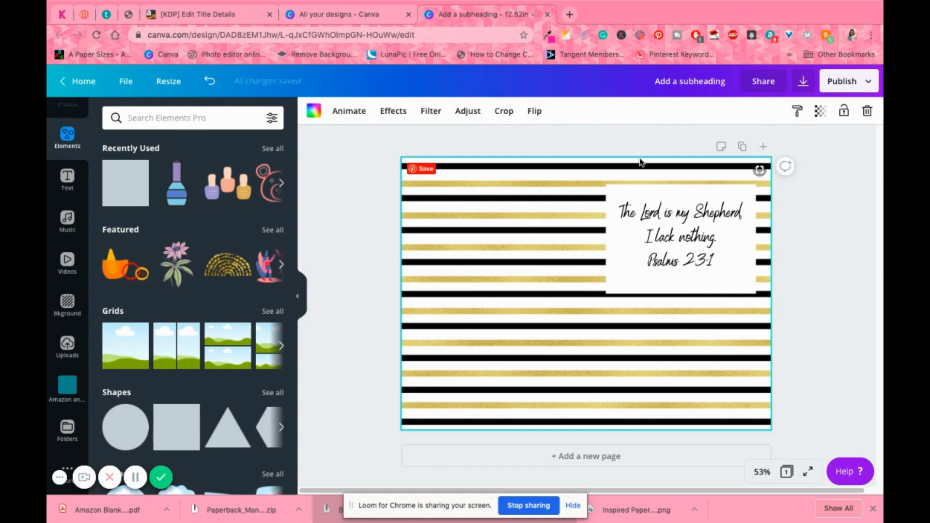
click(820, 111)
mouse_move(790, 143)
mouse_down()
mouse_move(656, 145)
mouse_move(786, 141)
mouse_up()
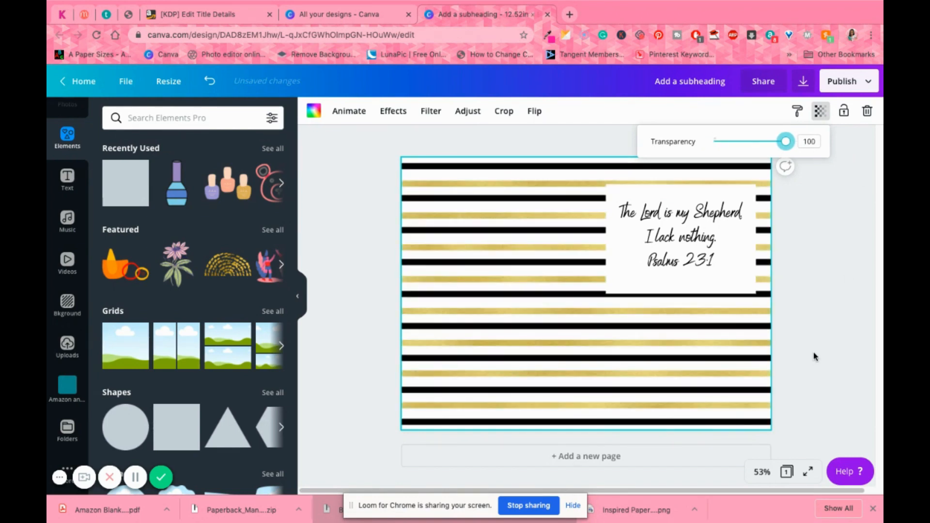
click(833, 274)
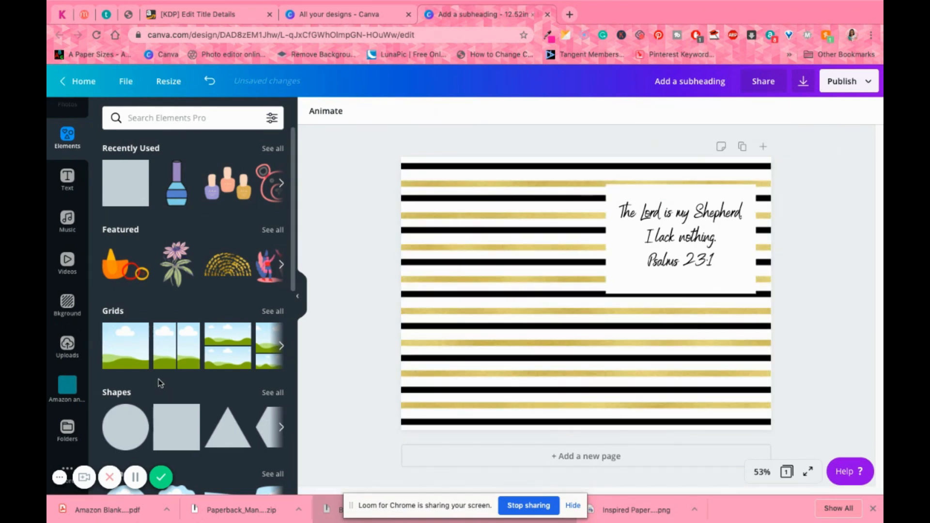
- Add the 6 x 9 in paperback cover template from the Amazon and Lulu Templates folder and scale it to fill the page
click(67, 428)
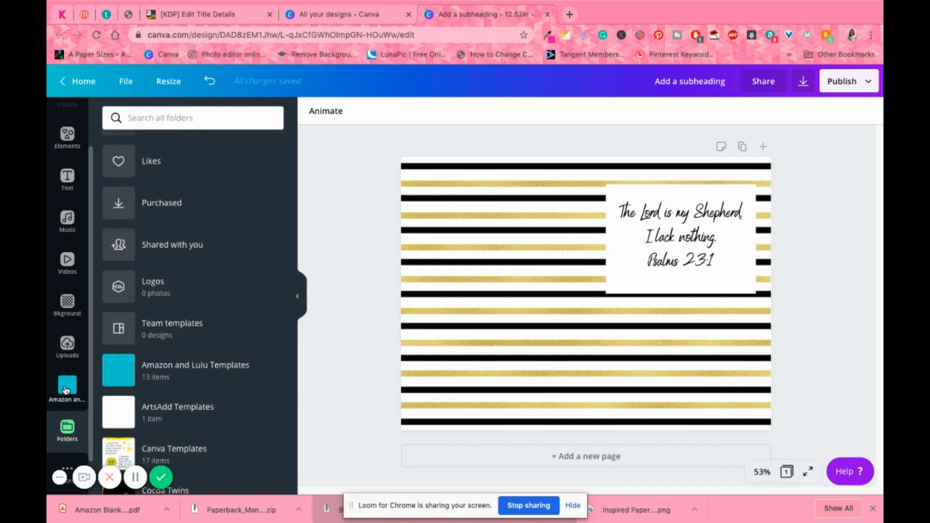
click(66, 404)
click(161, 439)
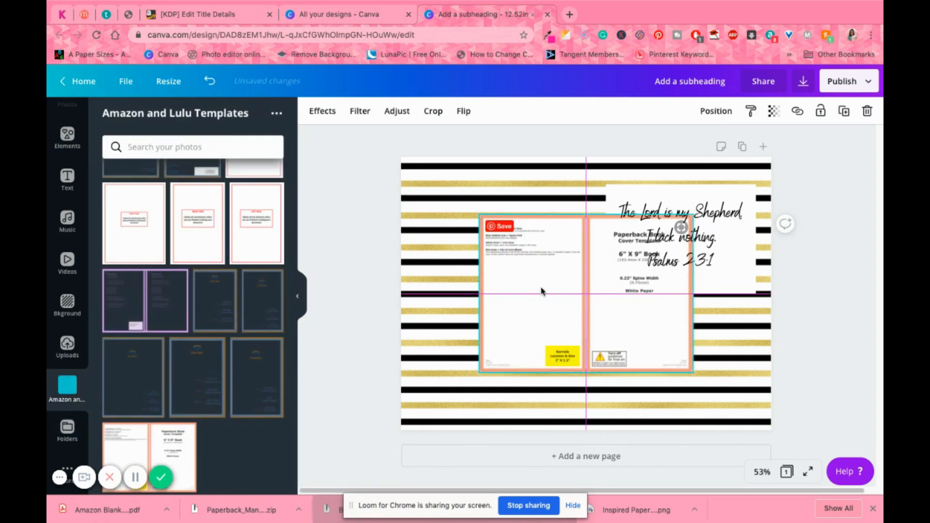
drag(597, 319, 515, 257)
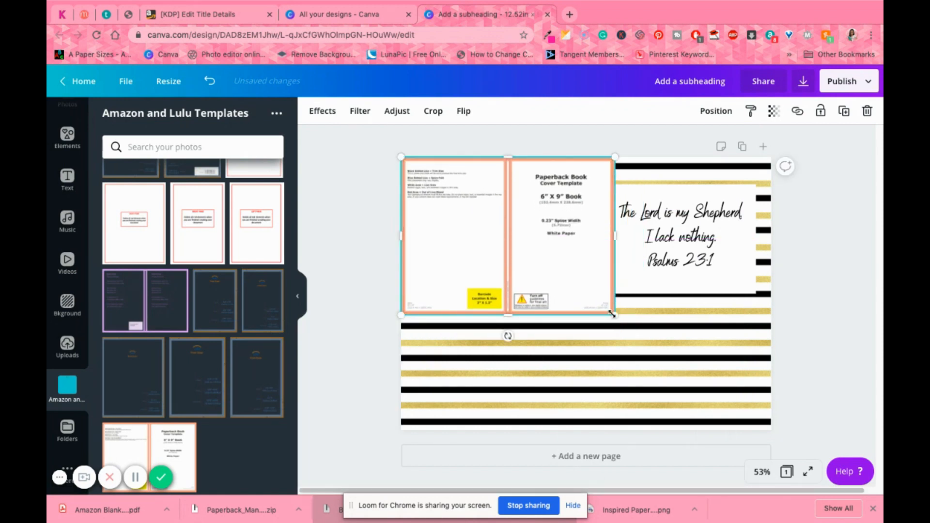
drag(691, 364, 753, 414)
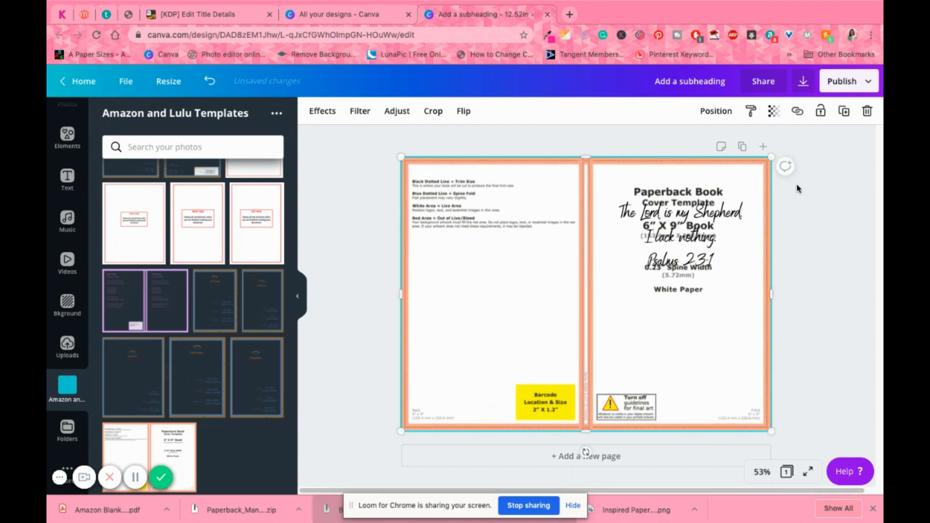
- Fade the cover template to transparency 53 to check the design against its guidelines, and restore it to 100
click(773, 111)
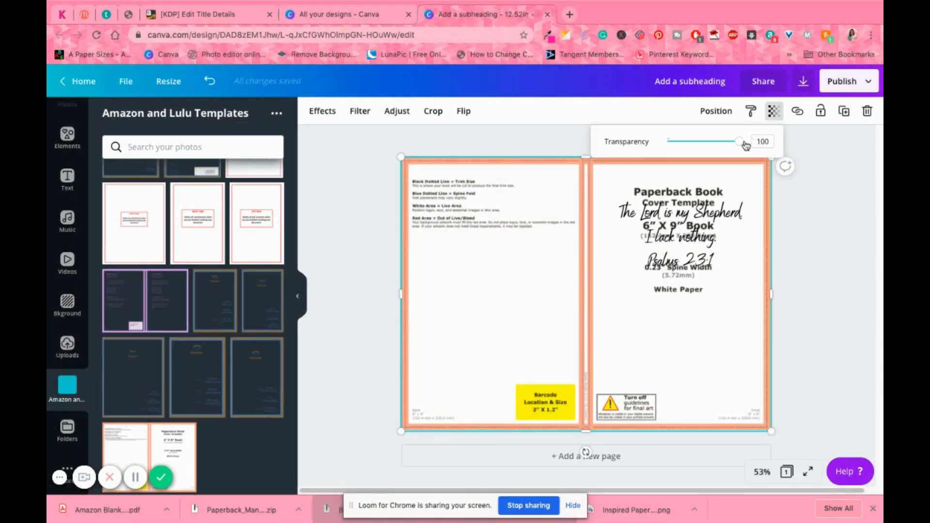
drag(739, 141, 706, 143)
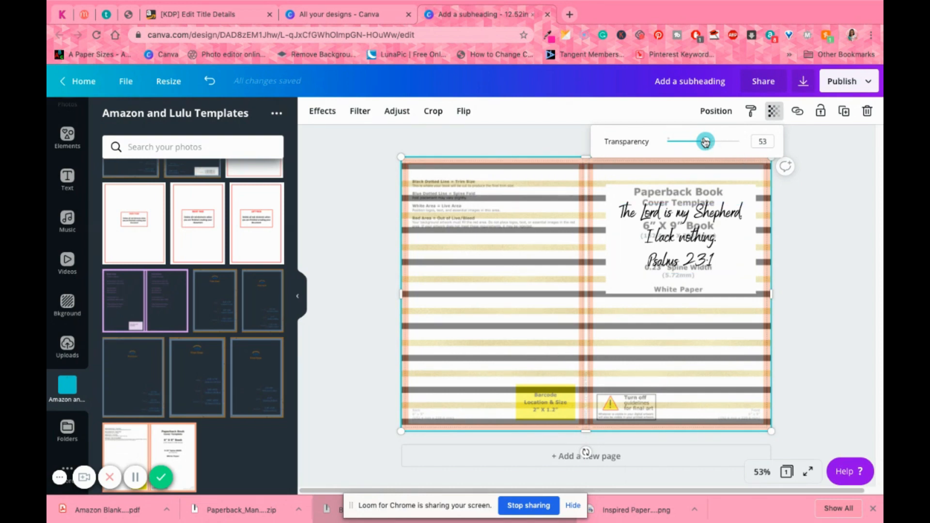
drag(704, 144, 739, 141)
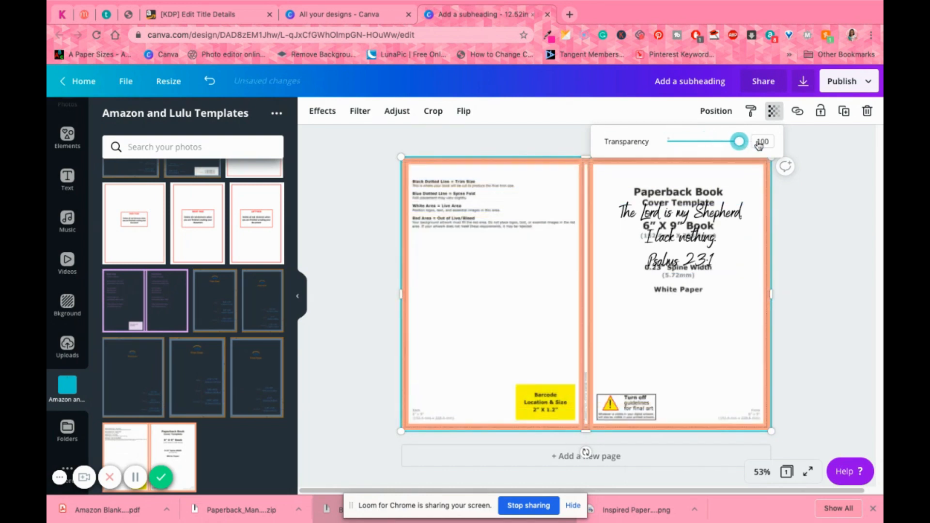
- Remove the paperback cover template overlay from the page and download the finished cover design as PDF Print
click(592, 278)
key(Delete)
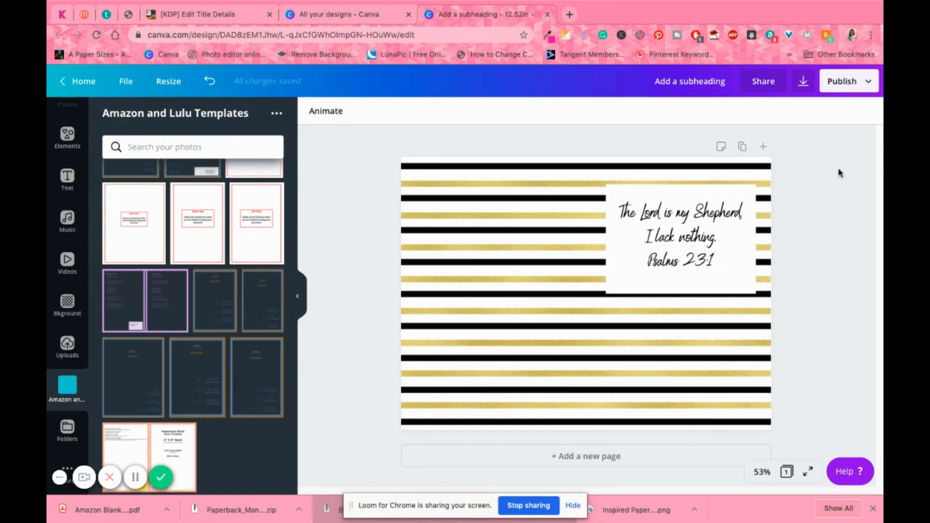
click(864, 83)
click(725, 141)
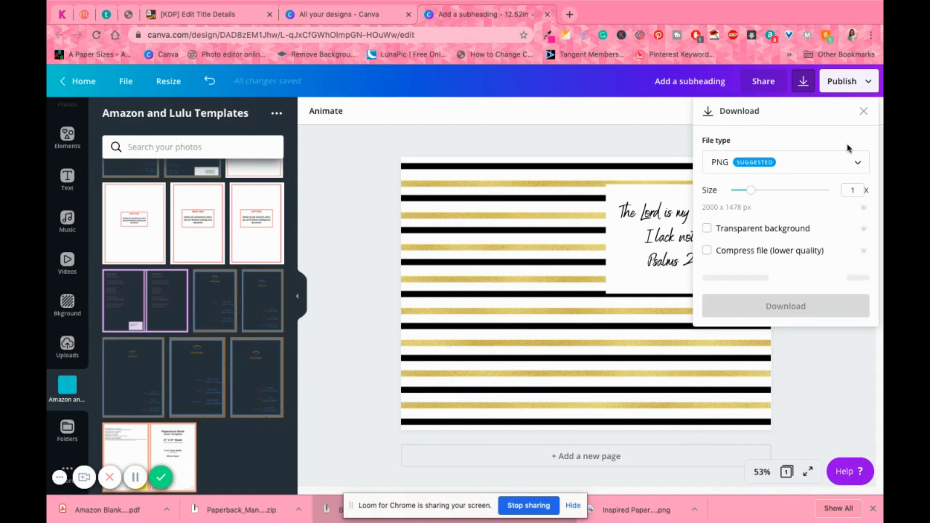
click(850, 159)
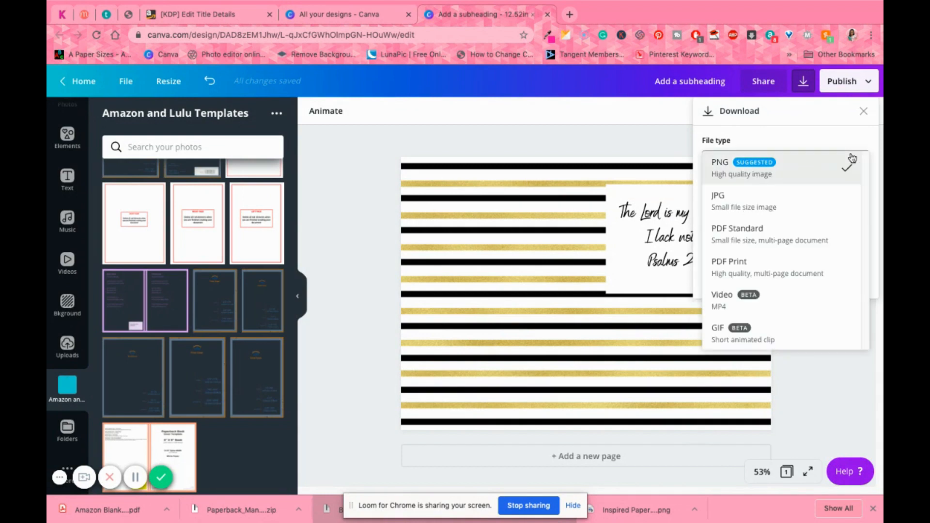
click(736, 265)
click(742, 212)
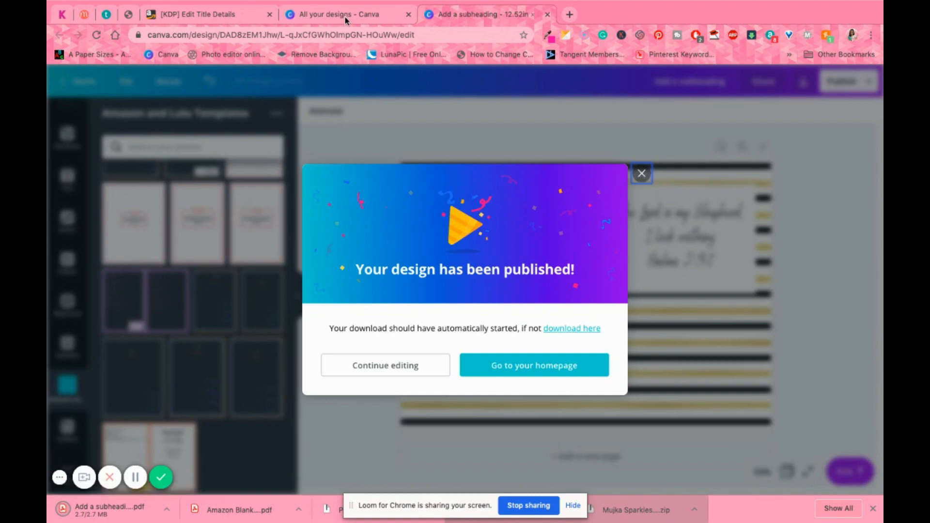
click(641, 174)
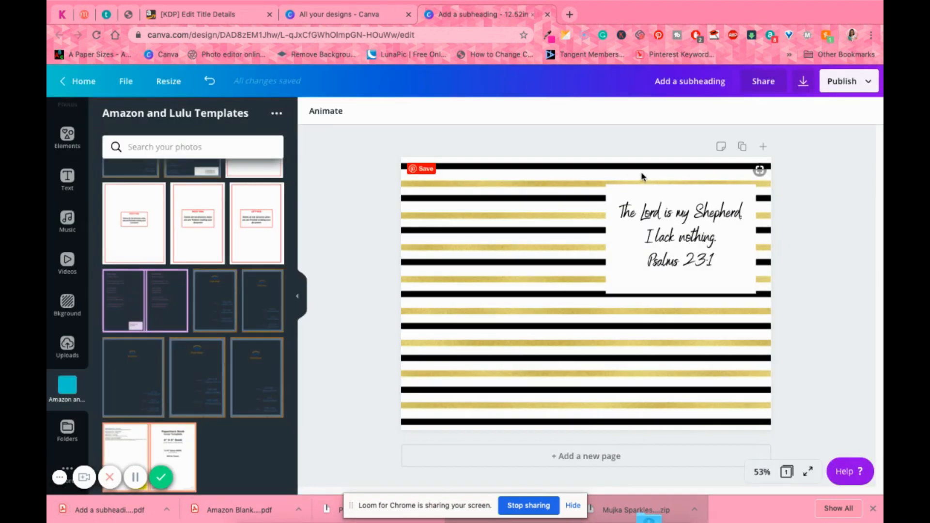
- Close the Canva design, switch to KDP's Paperback Details page and enter the book title "The Lord is My Shepherd Writing Journal"
click(546, 15)
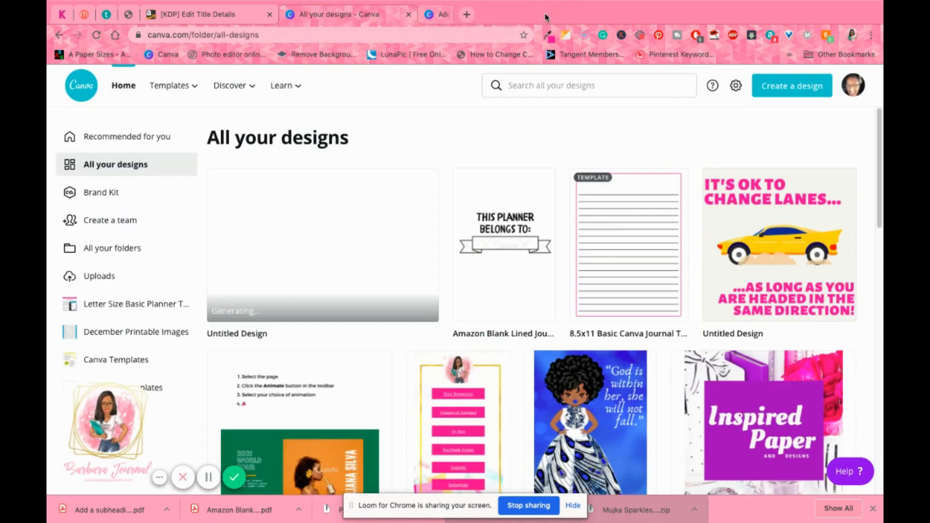
click(203, 15)
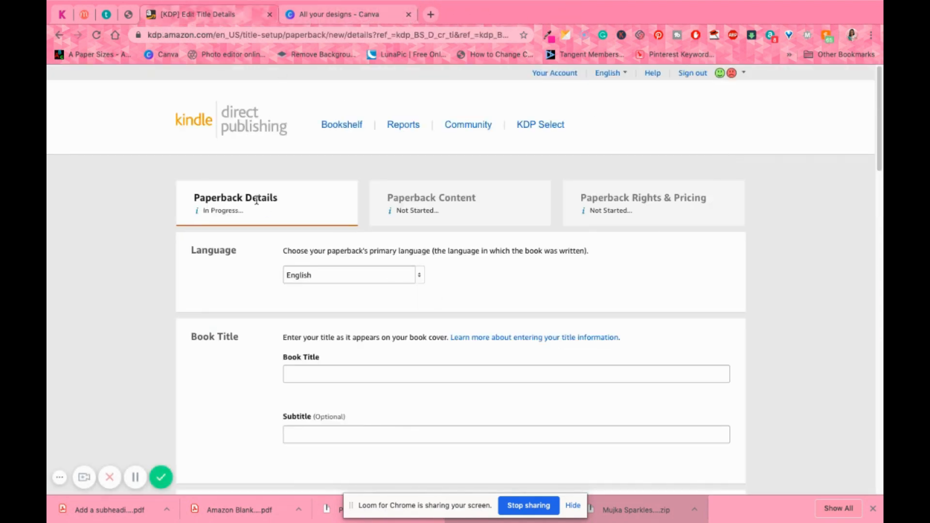
scroll(274, 205, down, 2)
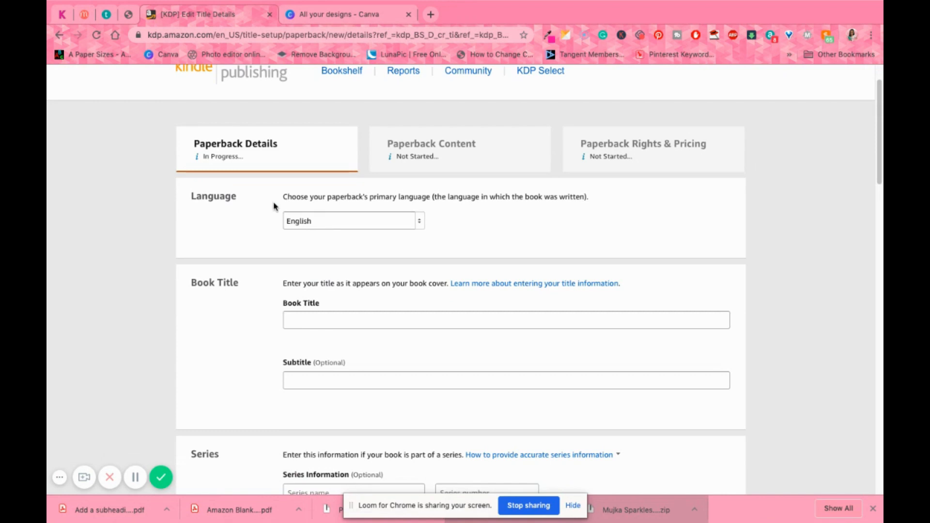
click(340, 322)
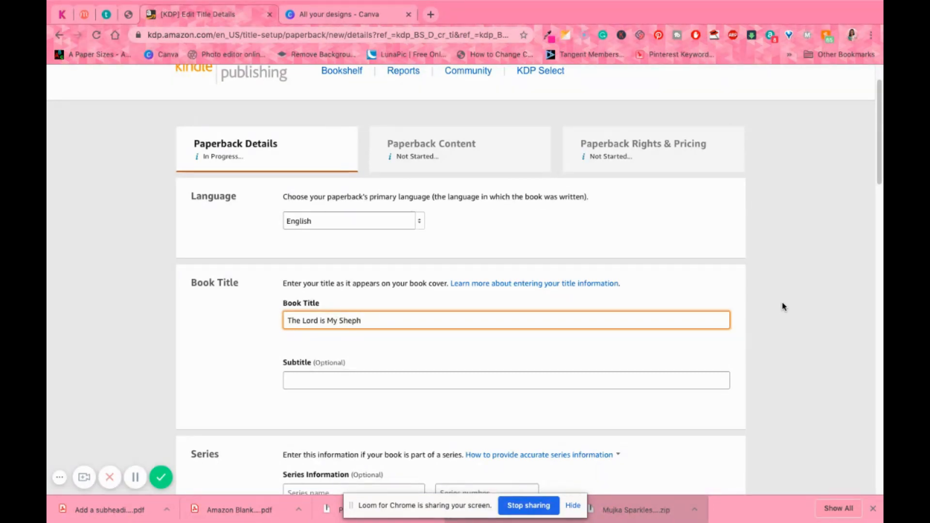
text(rd)
text(rd WriJournalWriting)
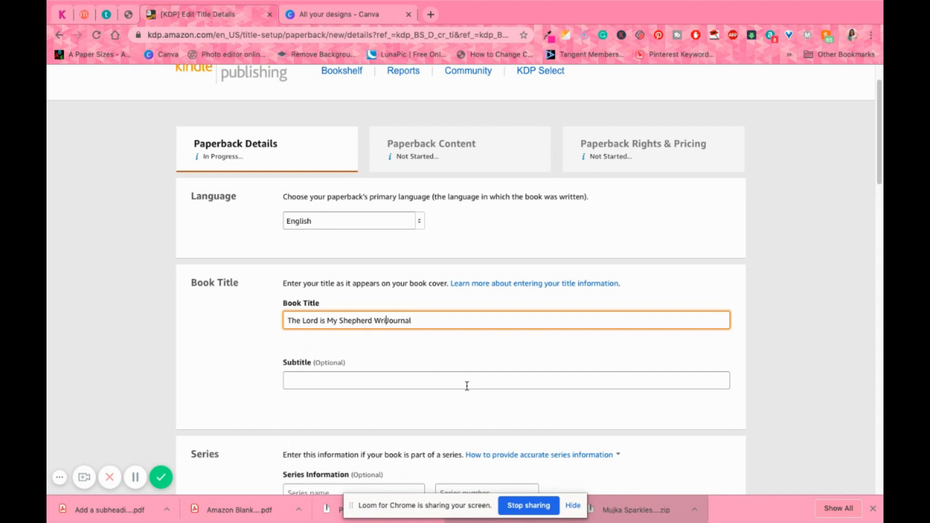
scroll(539, 394, down, 2)
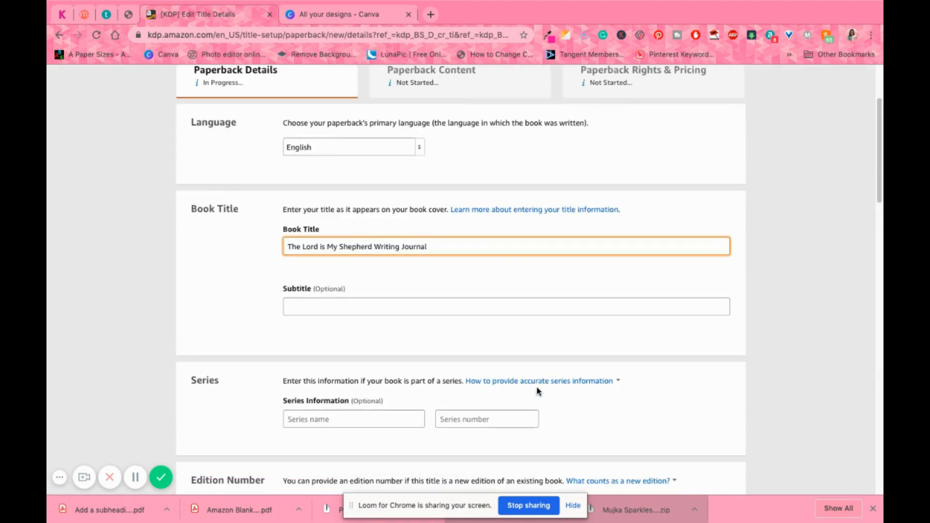
- Leave the subtitle, series and edition number blank and fill in the primary author's first and last name
click(519, 329)
scroll(519, 328, down, 3)
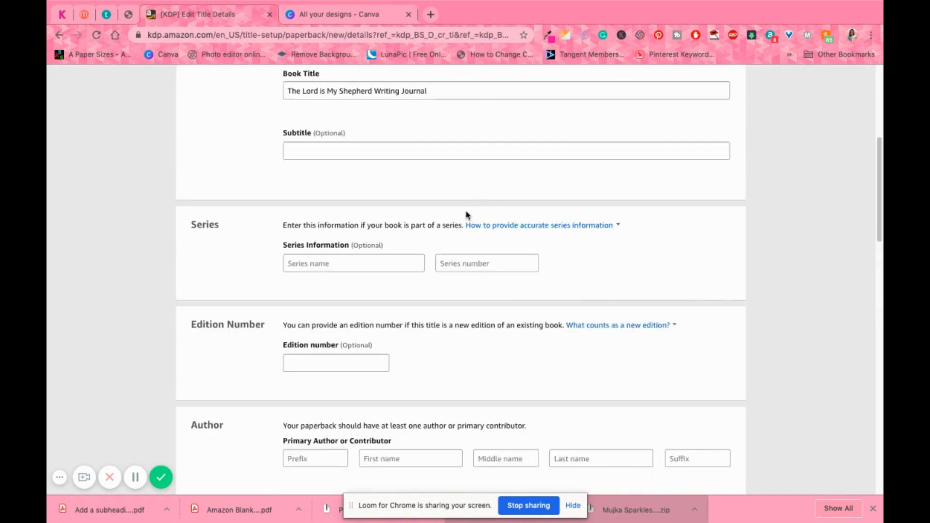
scroll(467, 216, down, 1)
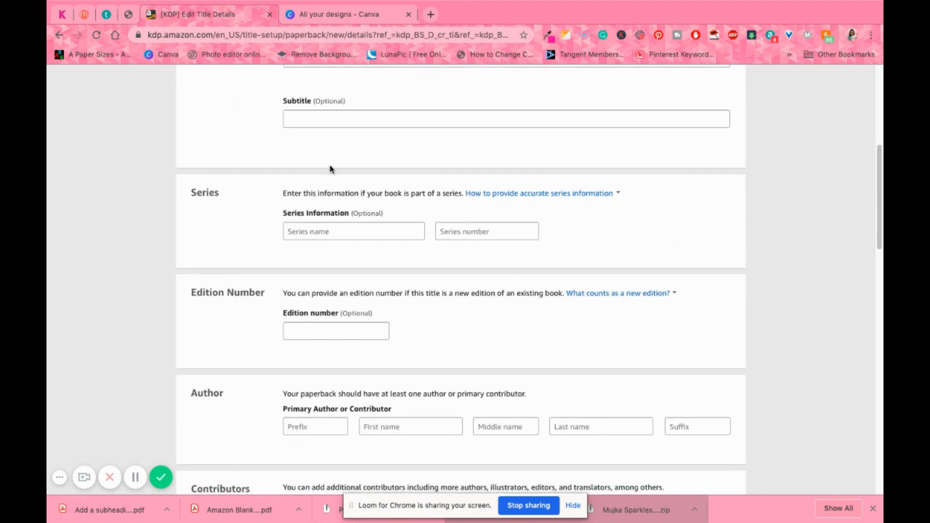
scroll(605, 228, down, 1)
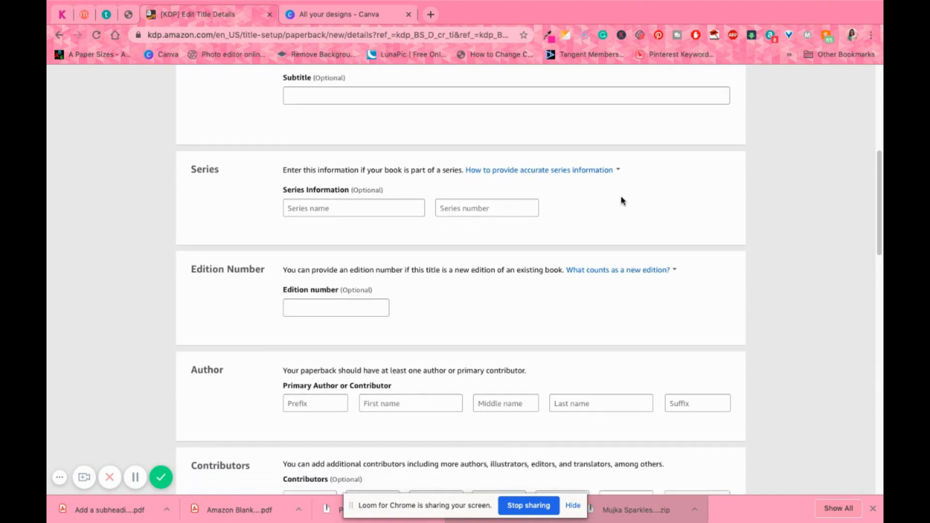
scroll(619, 201, down, 1)
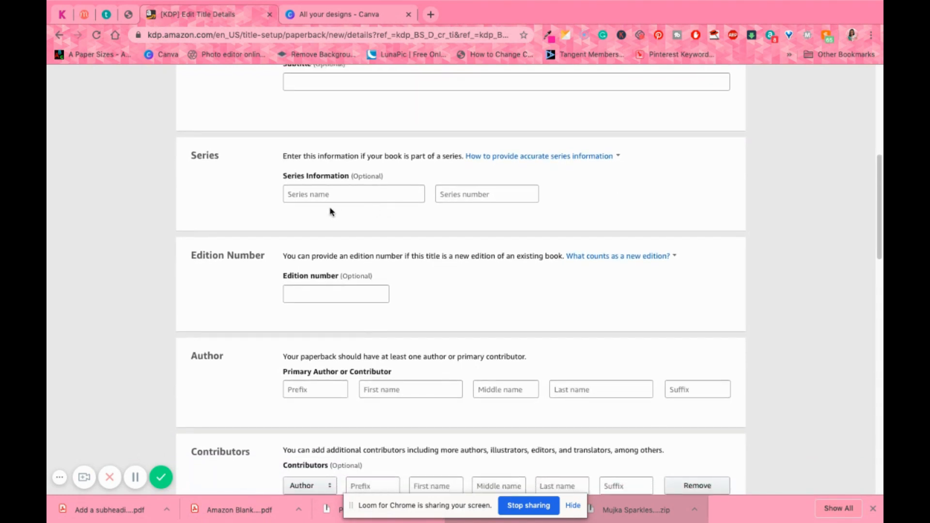
scroll(372, 193, down, 1)
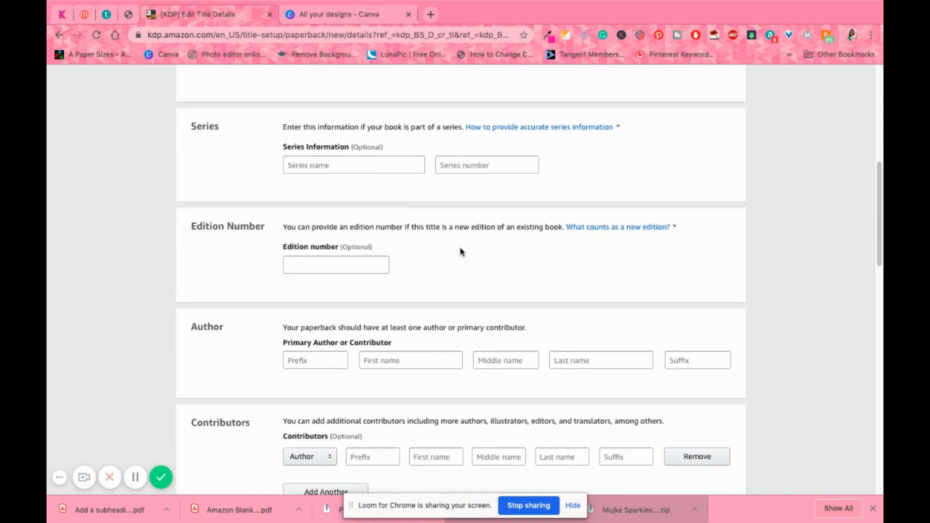
scroll(460, 251, down, 3)
click(378, 302)
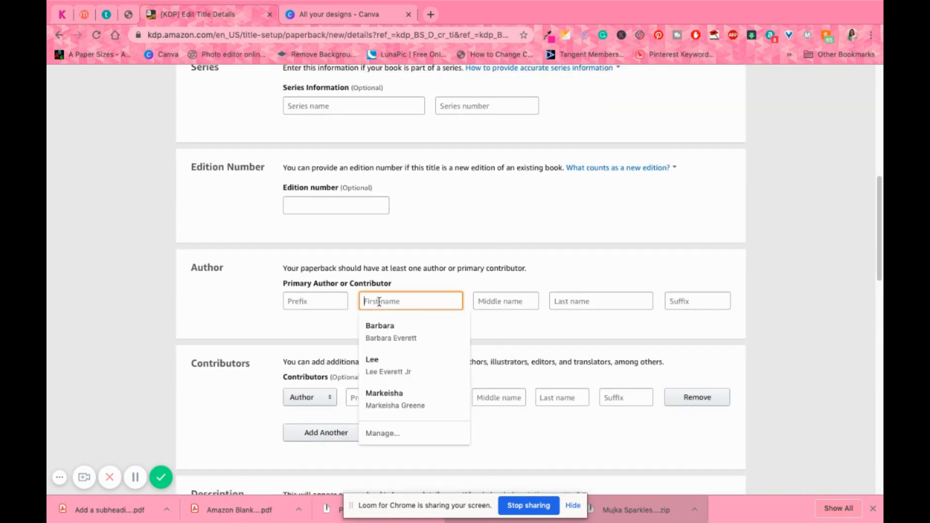
click(399, 326)
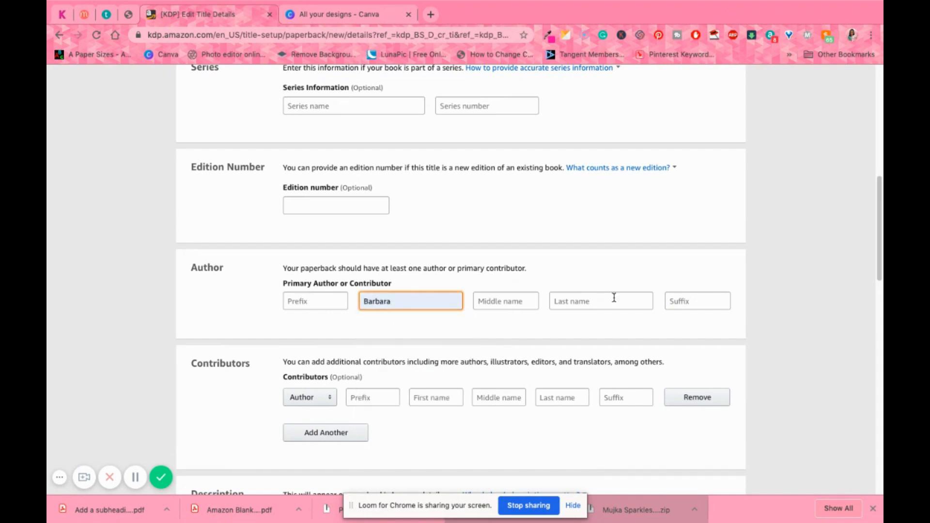
click(614, 298)
text(E)
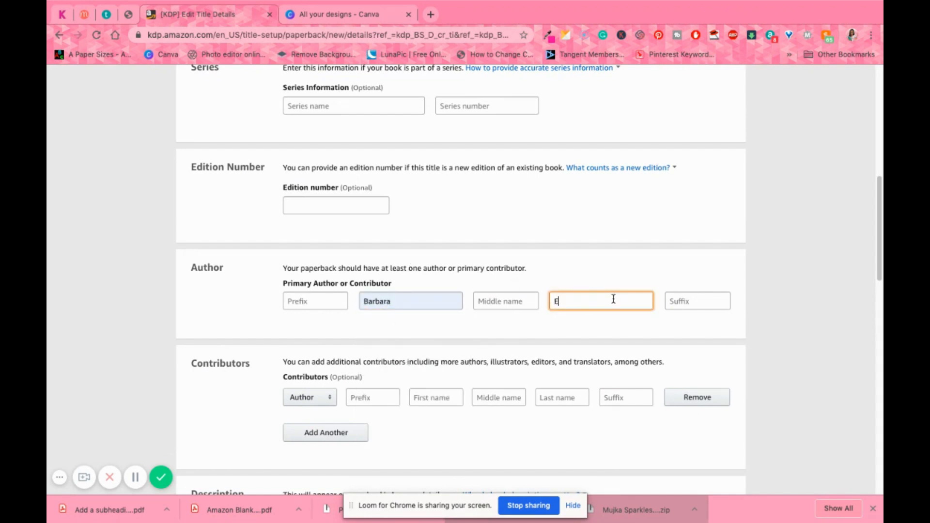
text(verett)
- Enter the book description "This writing journal is perfect for organizing your thoughts, writing your daily tasks and recording your feelings."
scroll(566, 262, down, 3)
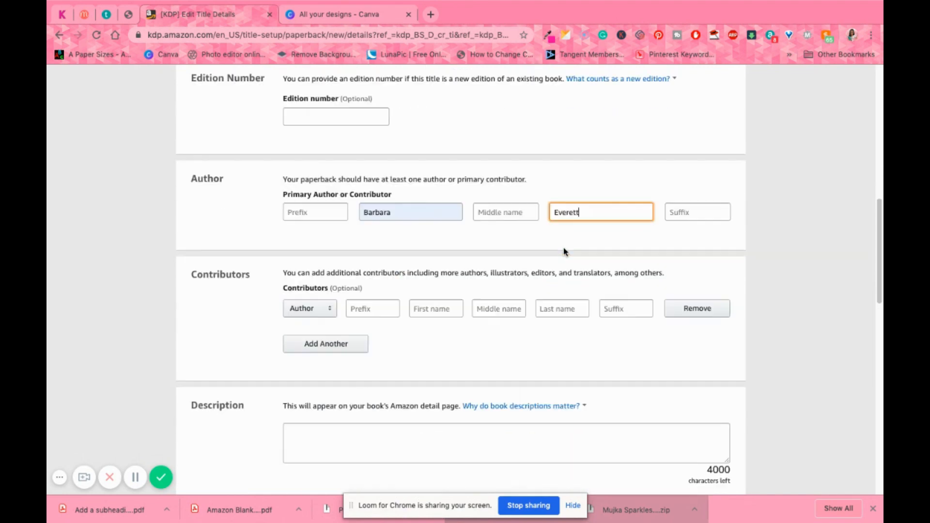
scroll(423, 282, down, 2)
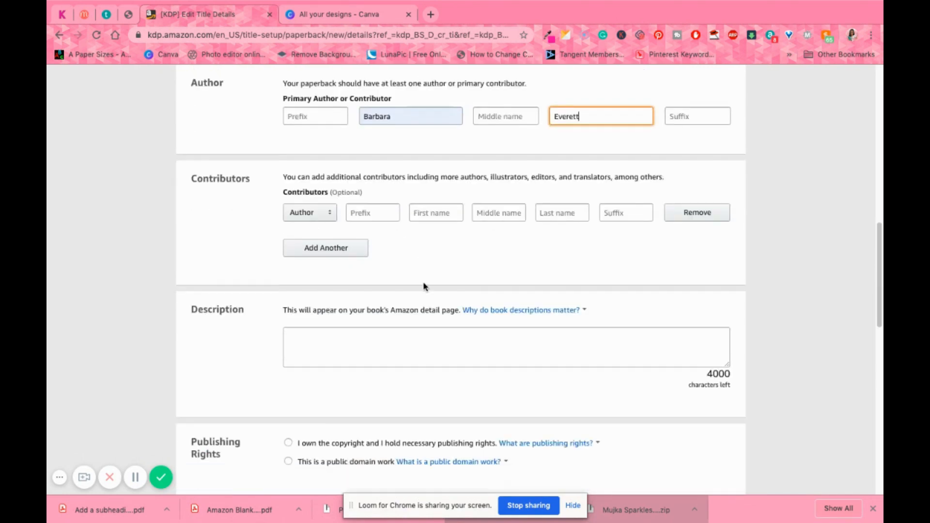
click(353, 342)
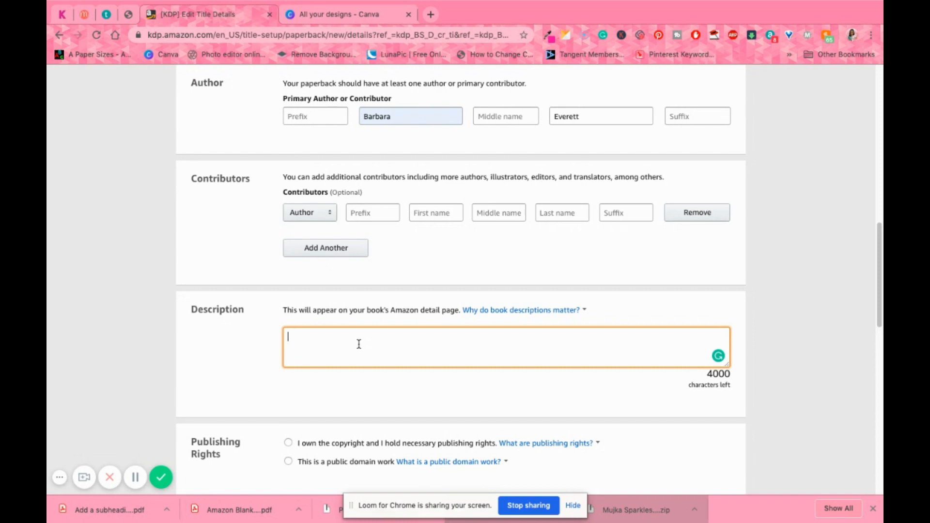
text(This writing journalsis perfect for )
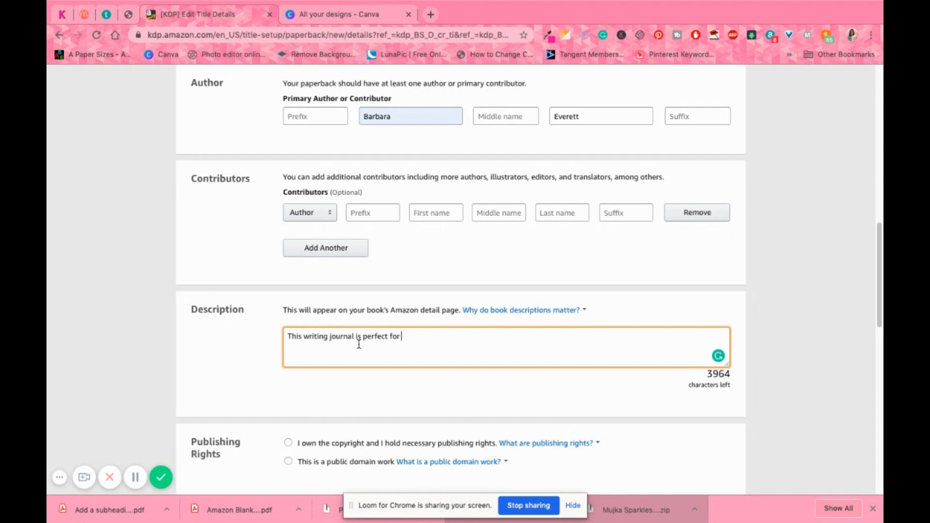
text(organi)
key(BackSpace)
text(zing your thoughts, writing your daily tt)
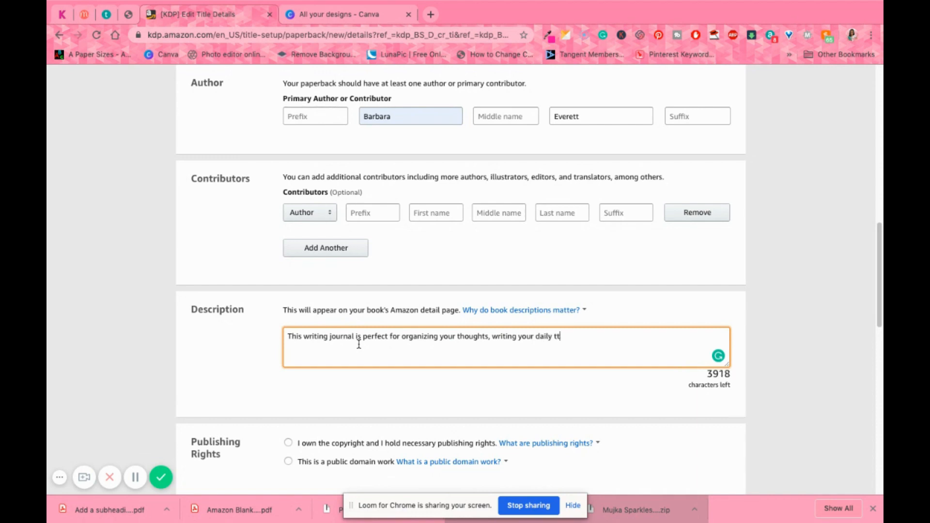
key(BackSpace)
key(BackSpace)
text(asks and recording yo)
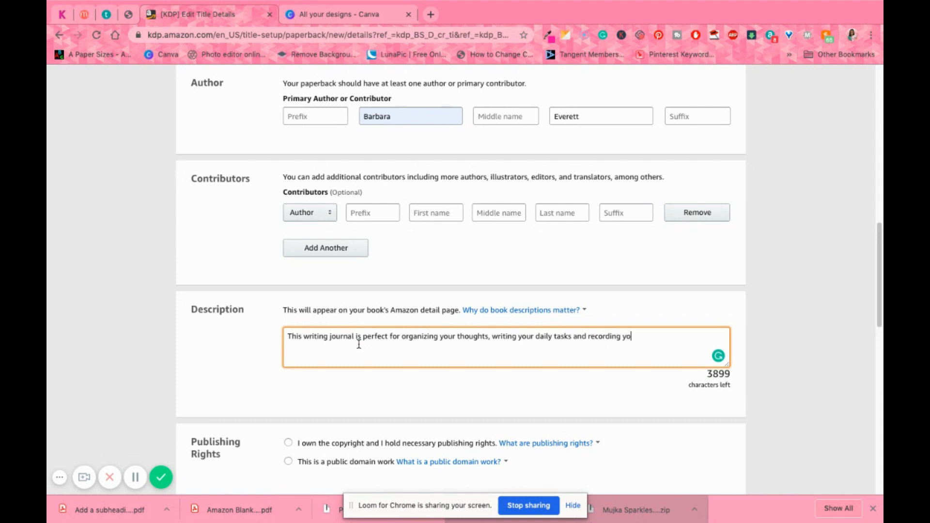
text(ur feelings.)
- Set the publishing rights to owning the copyright and holding the necessary publishing rights
scroll(415, 371, down, 3)
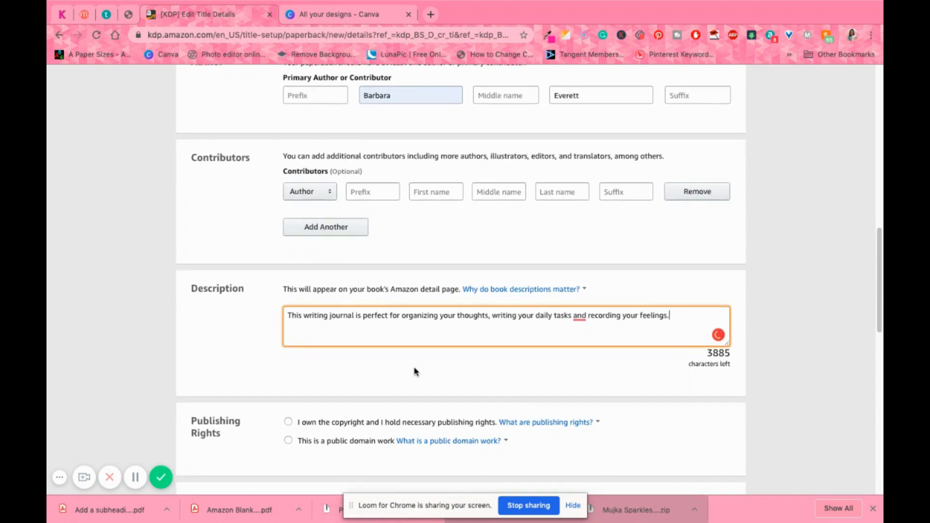
scroll(415, 372, down, 1)
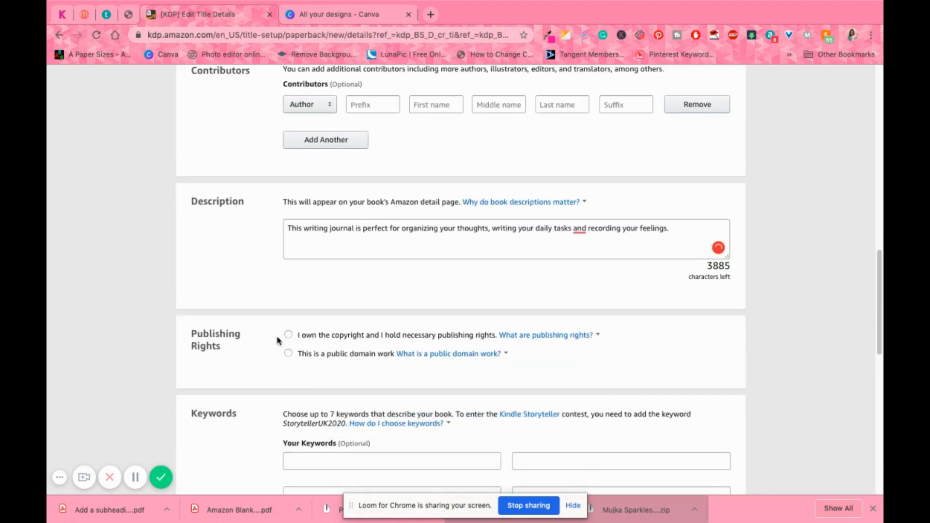
click(288, 335)
- Read the guidance on choosing keywords and leave the seven optional keyword fields blank
scroll(442, 326, down, 4)
mouse_move(442, 326)
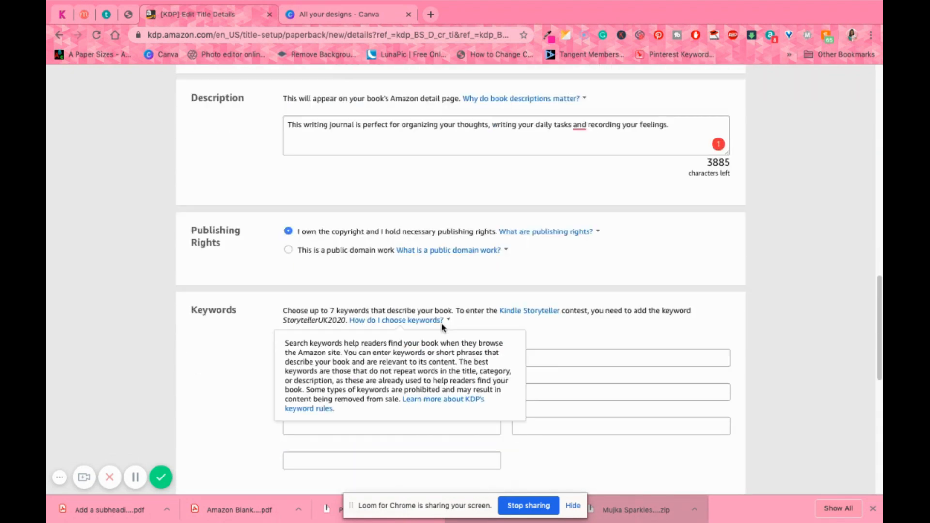
scroll(237, 375, down, 3)
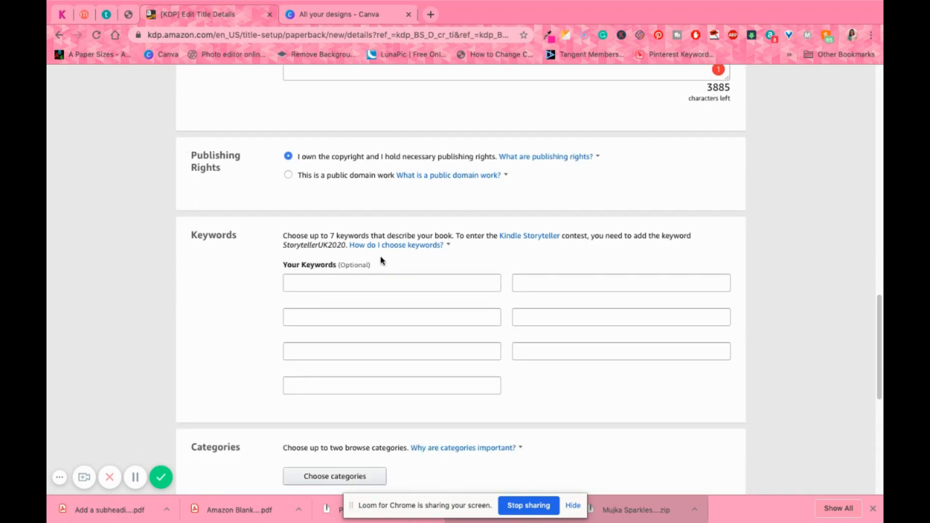
click(393, 282)
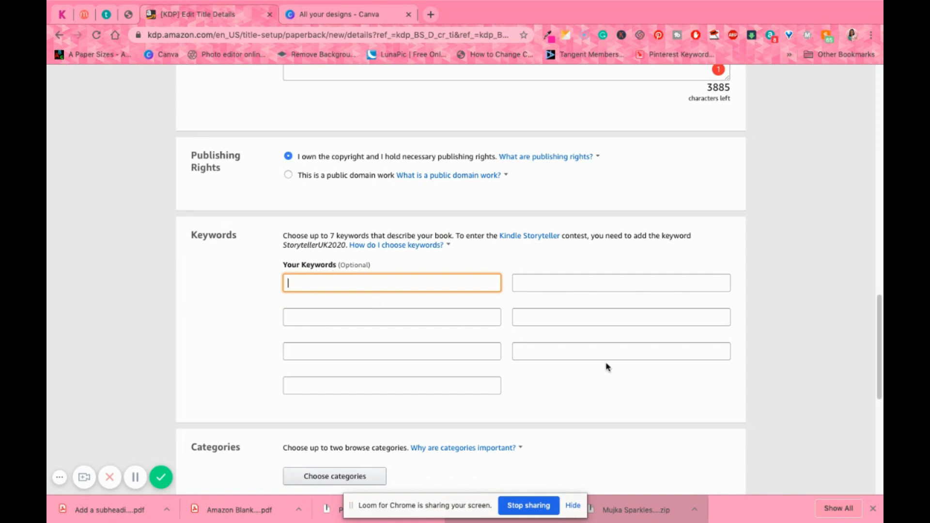
- Open the browse category selection and expand Nonfiction down to its Self-Help subcategories
scroll(598, 391, down, 2)
scroll(598, 392, down, 5)
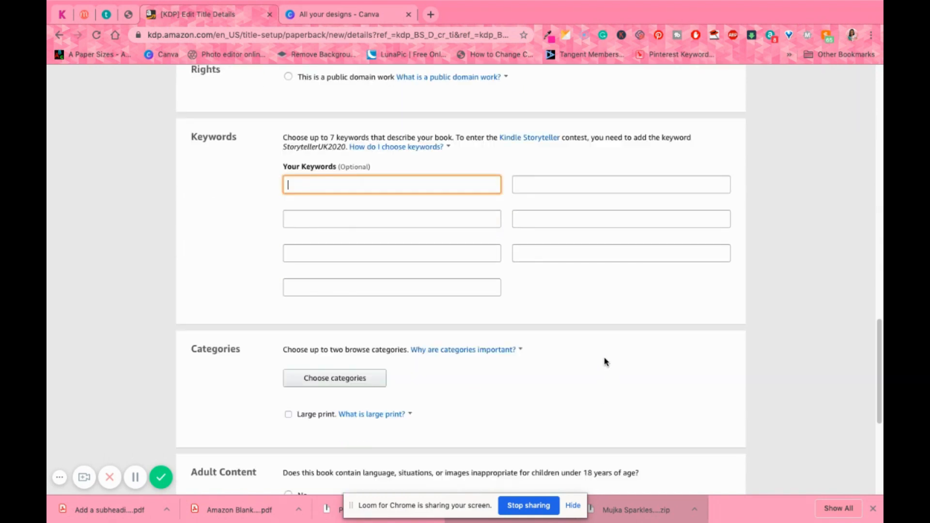
click(348, 311)
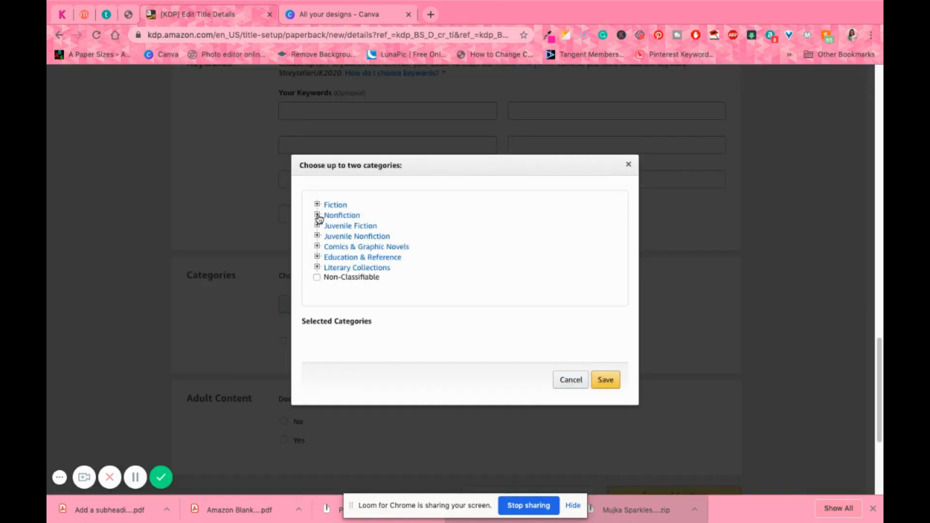
click(318, 216)
scroll(442, 260, down, 3)
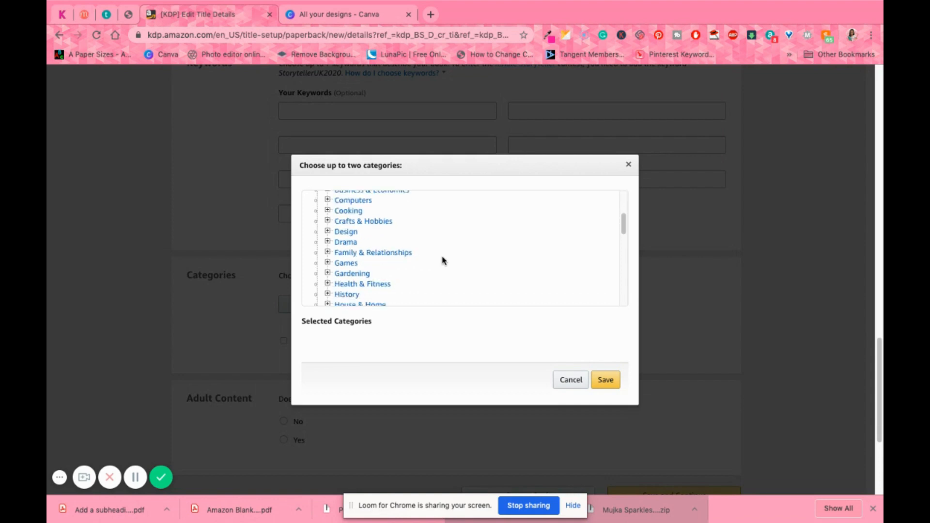
scroll(442, 262, down, 8)
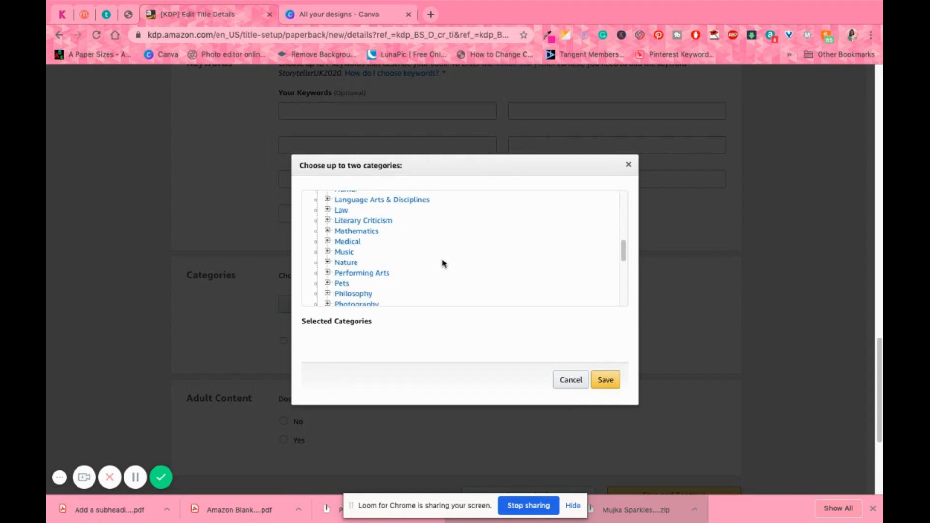
scroll(442, 263, down, 3)
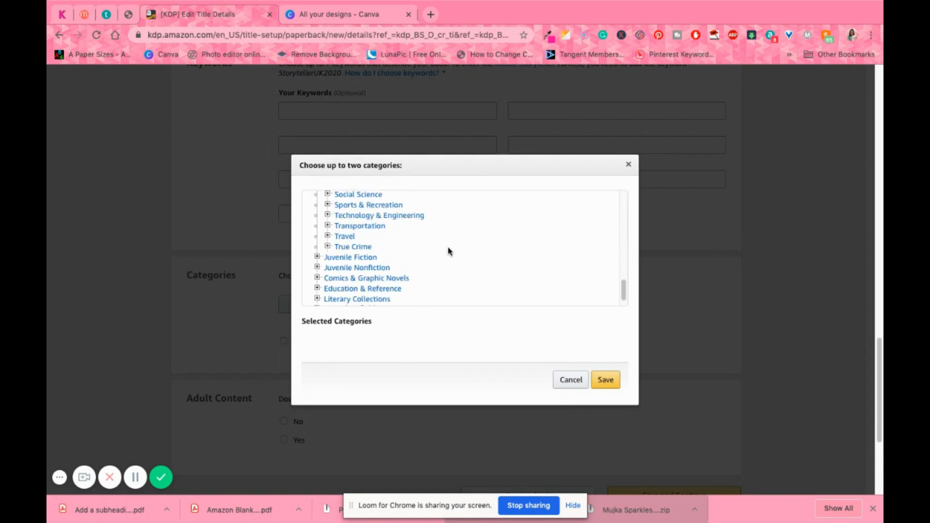
scroll(447, 251, up, 1)
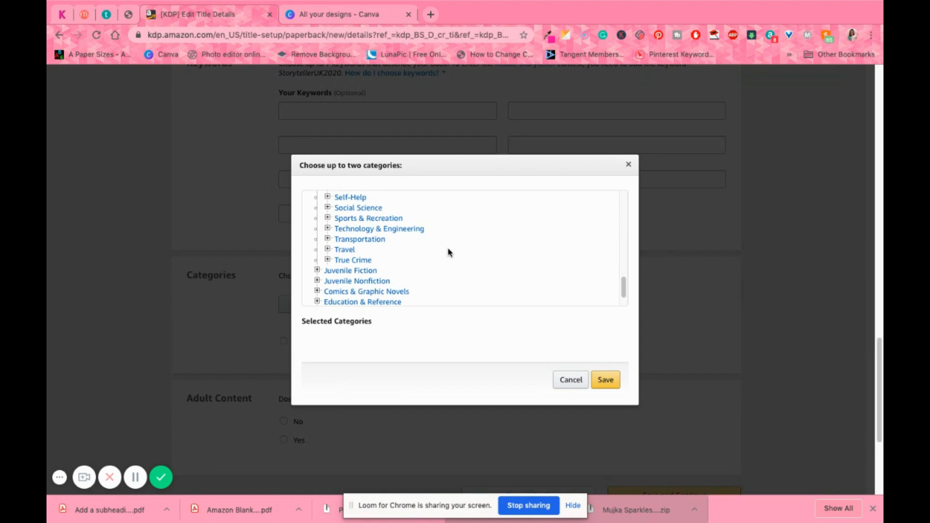
click(328, 197)
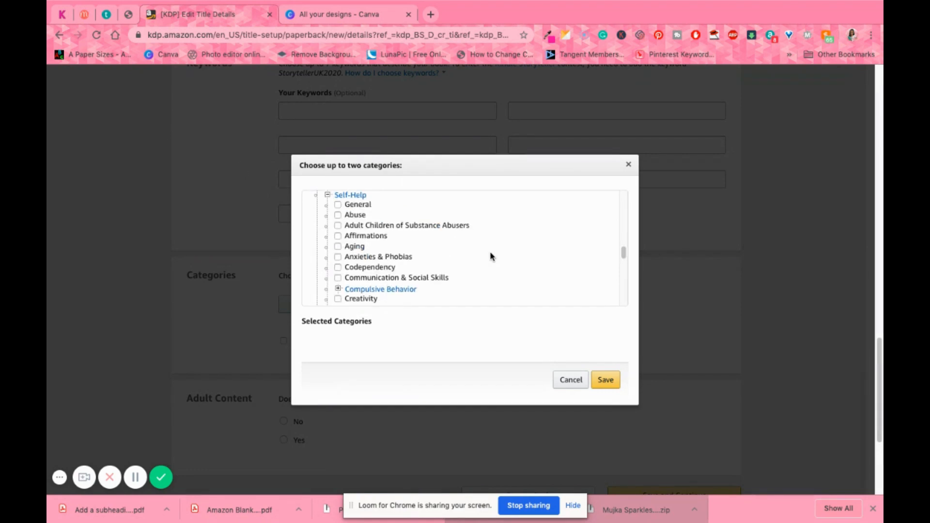
- Select Happiness under Self-Help's Personal Growth group as the book's first category
scroll(489, 255, down, 1)
scroll(489, 255, down, 3)
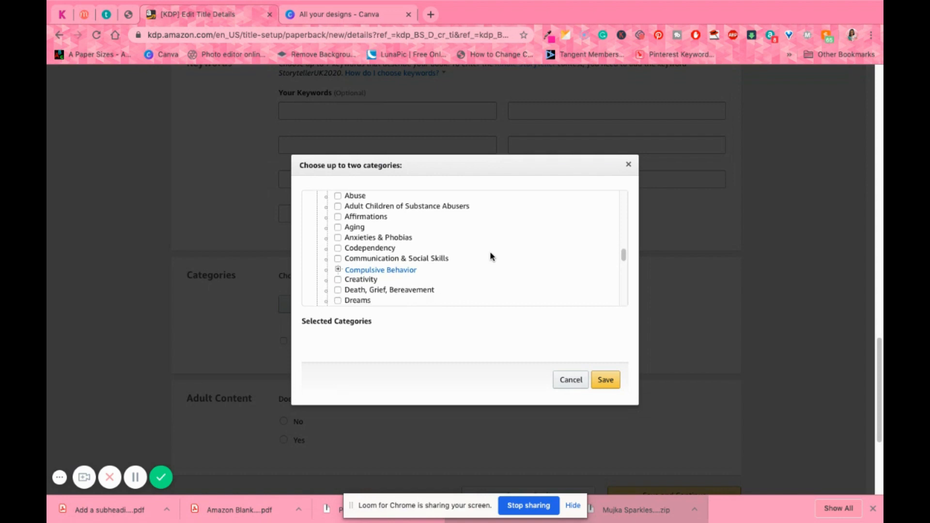
scroll(490, 256, down, 3)
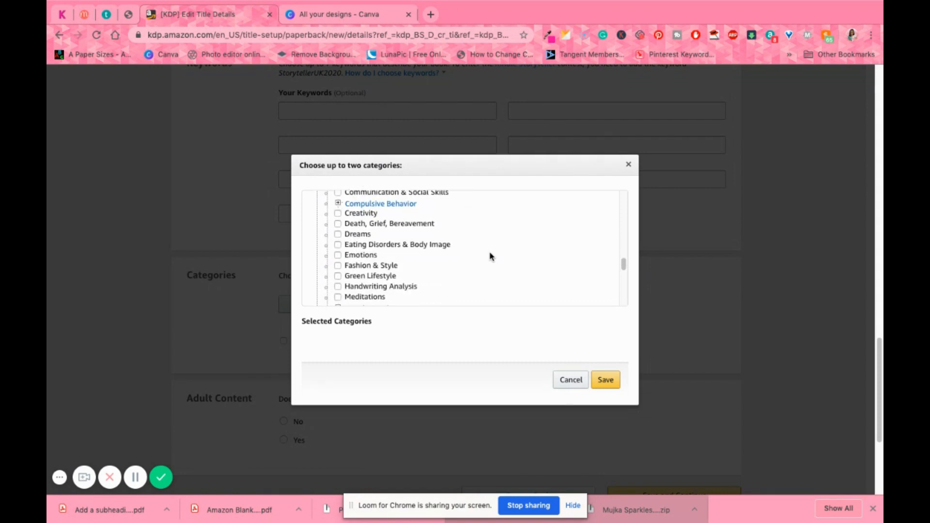
scroll(489, 254, down, 3)
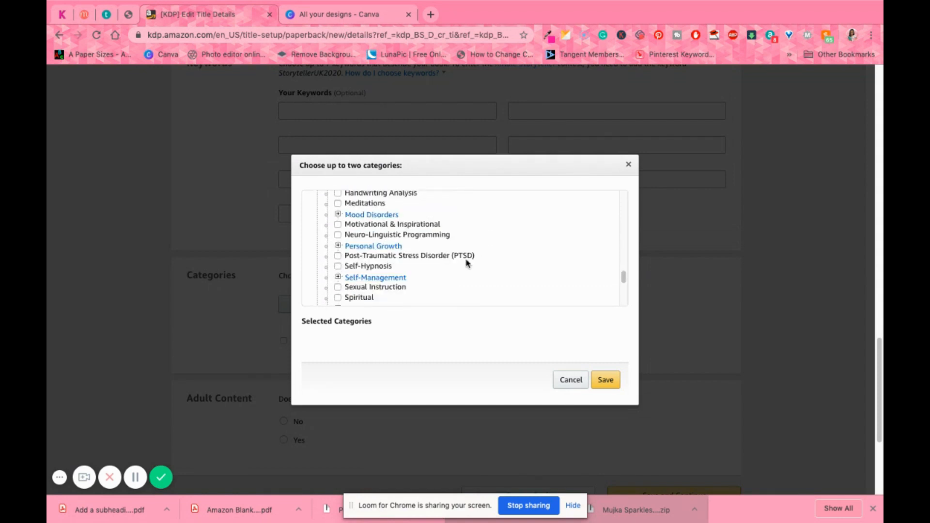
click(338, 246)
scroll(475, 260, down, 1)
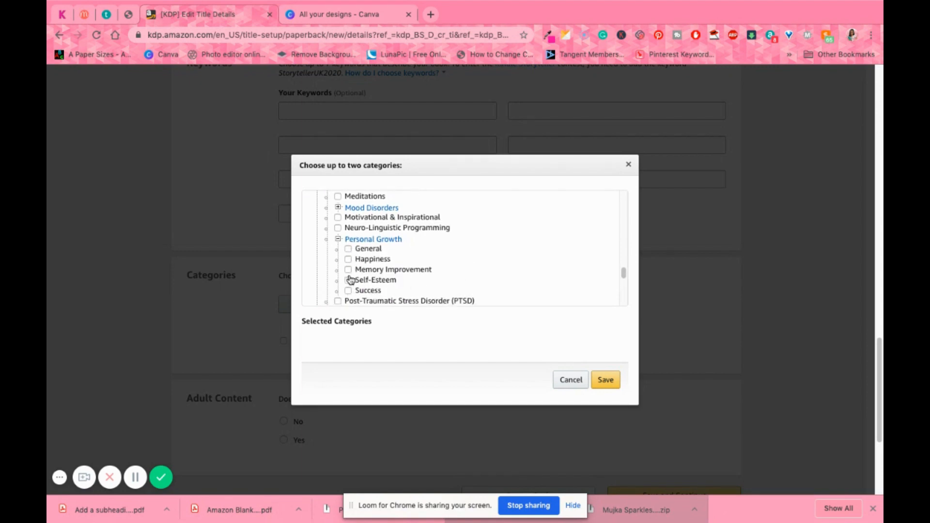
click(348, 260)
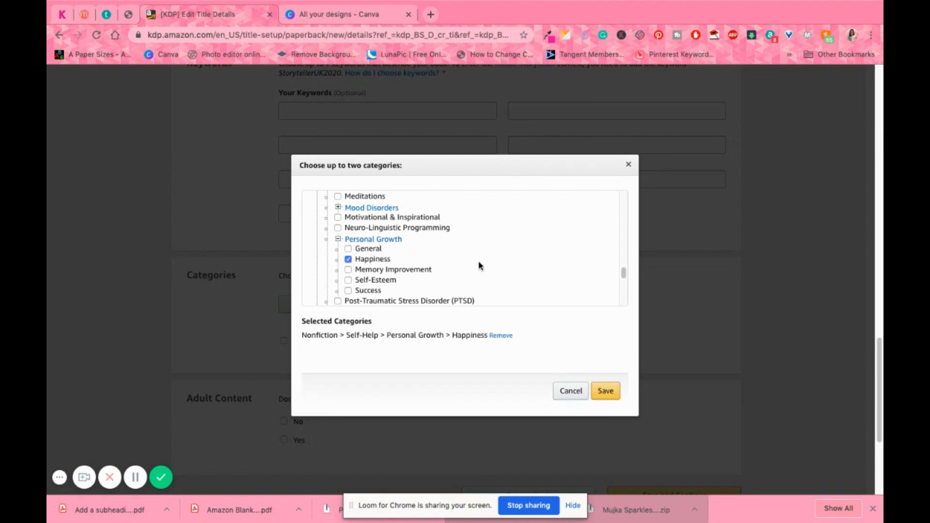
- Add Stress Management under Self-Help's Self-Management group as the second category and save the category selection
scroll(478, 264, up, 2)
scroll(477, 264, up, 4)
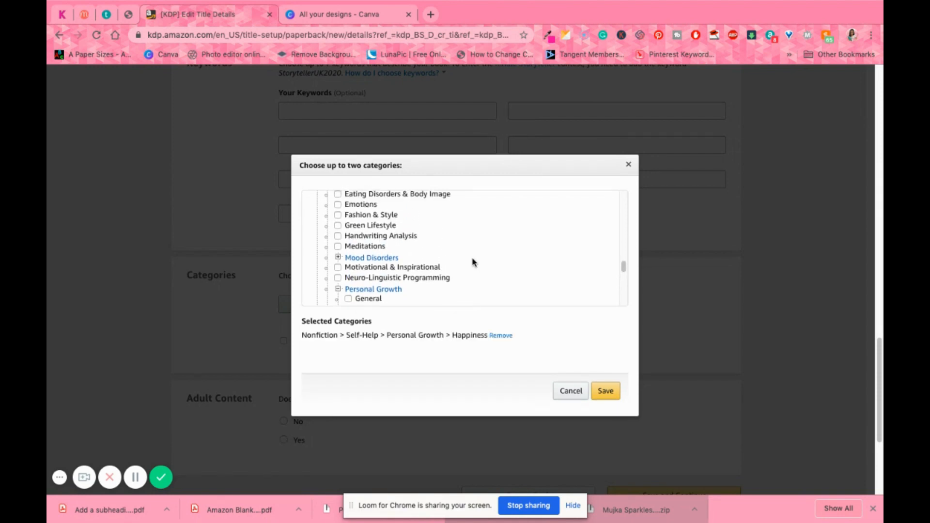
scroll(472, 263, up, 4)
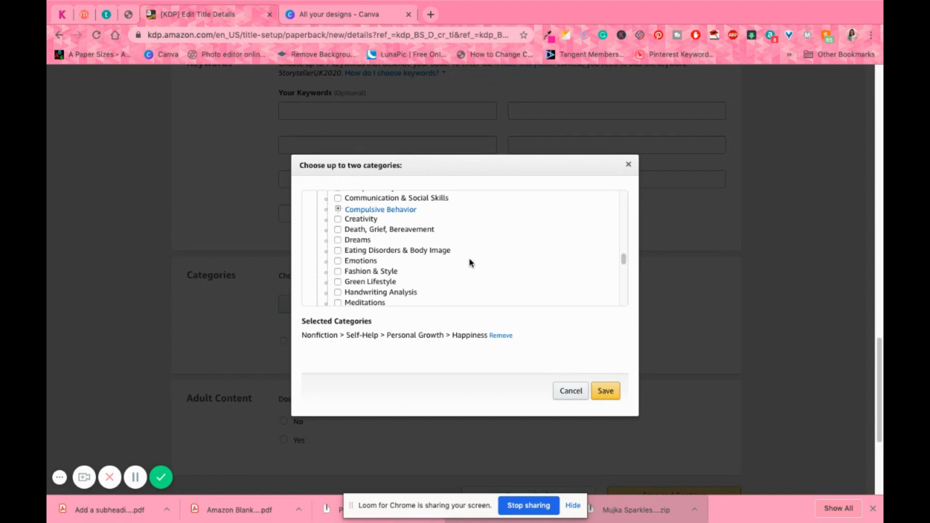
scroll(470, 263, down, 13)
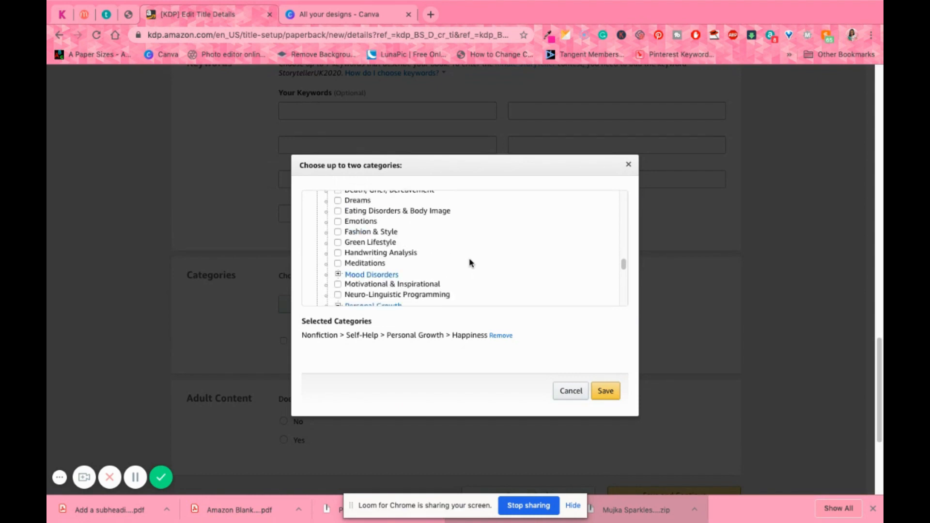
scroll(470, 263, down, 3)
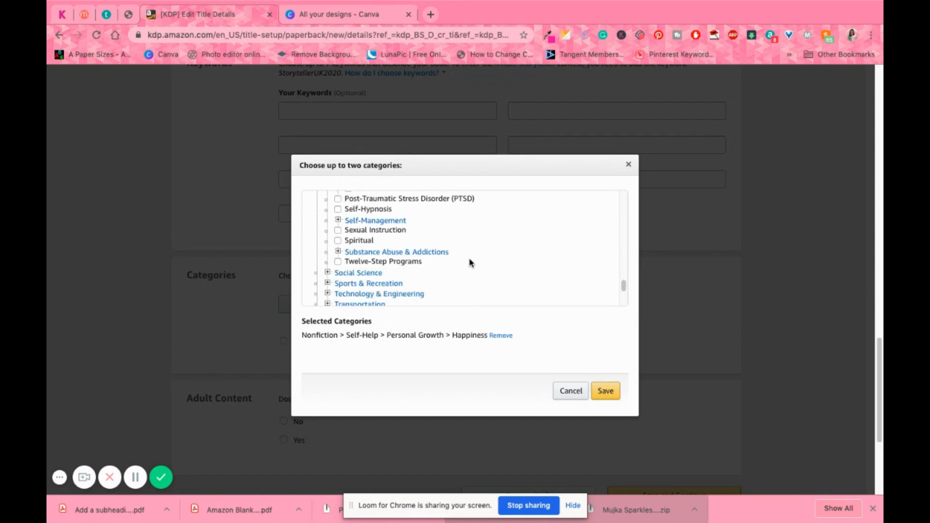
scroll(470, 263, down, 7)
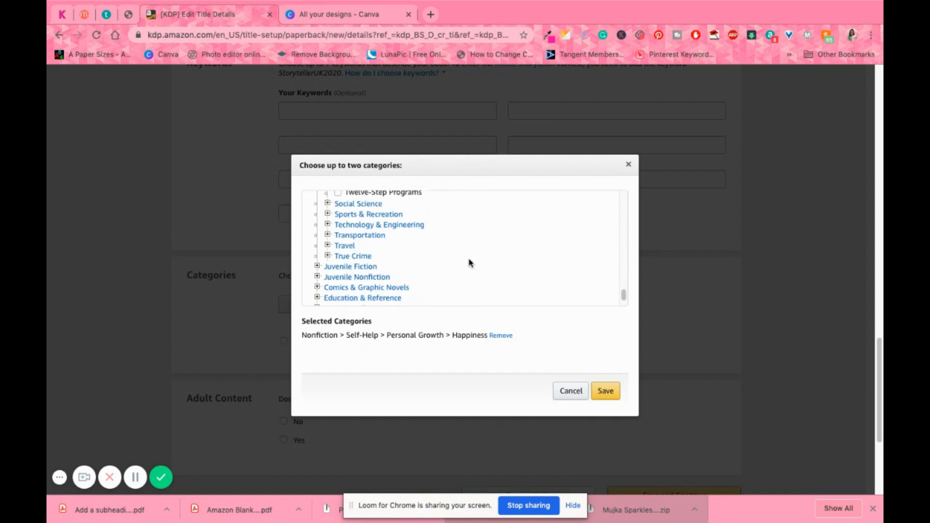
scroll(470, 263, up, 6)
scroll(469, 263, up, 1)
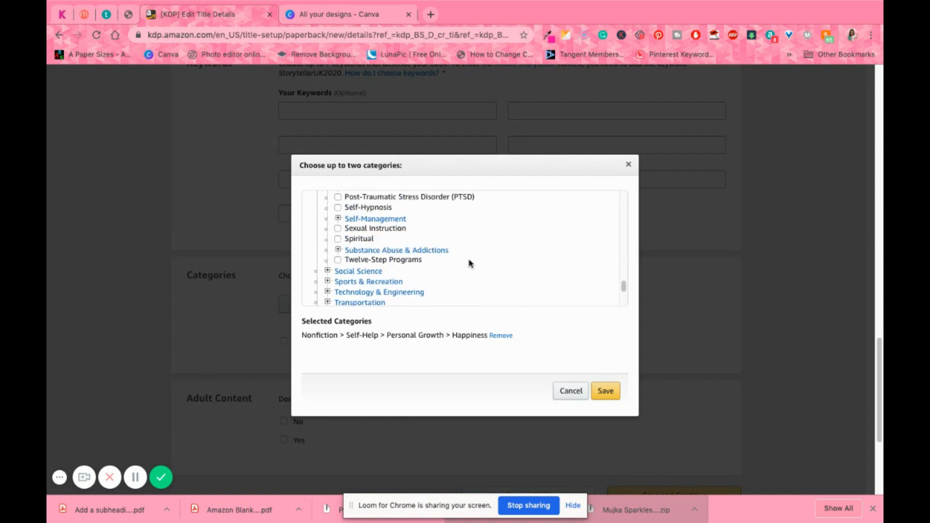
scroll(469, 263, up, 1)
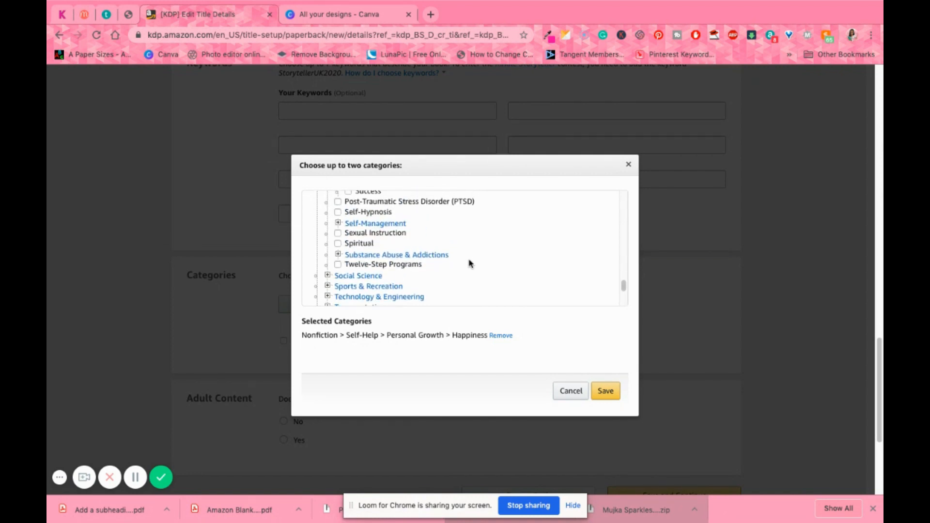
click(338, 226)
scroll(459, 241, up, 1)
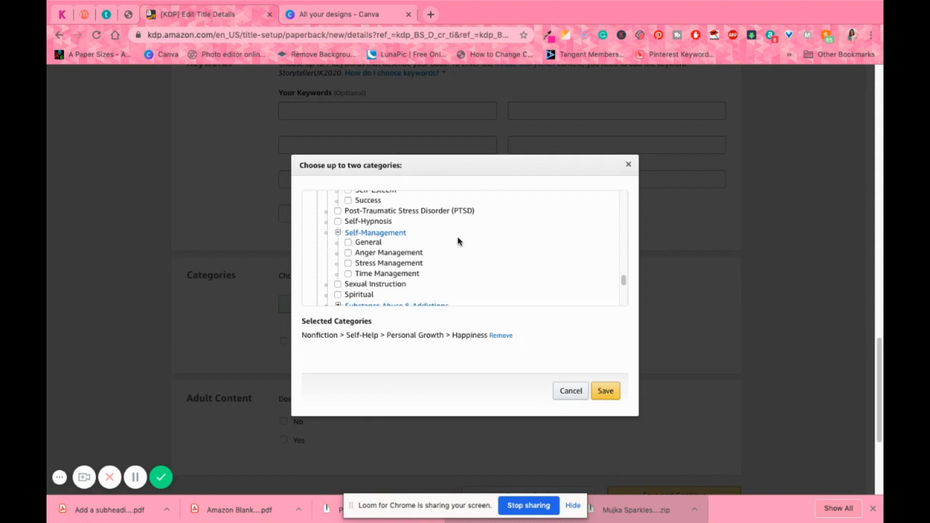
click(348, 265)
scroll(515, 255, down, 2)
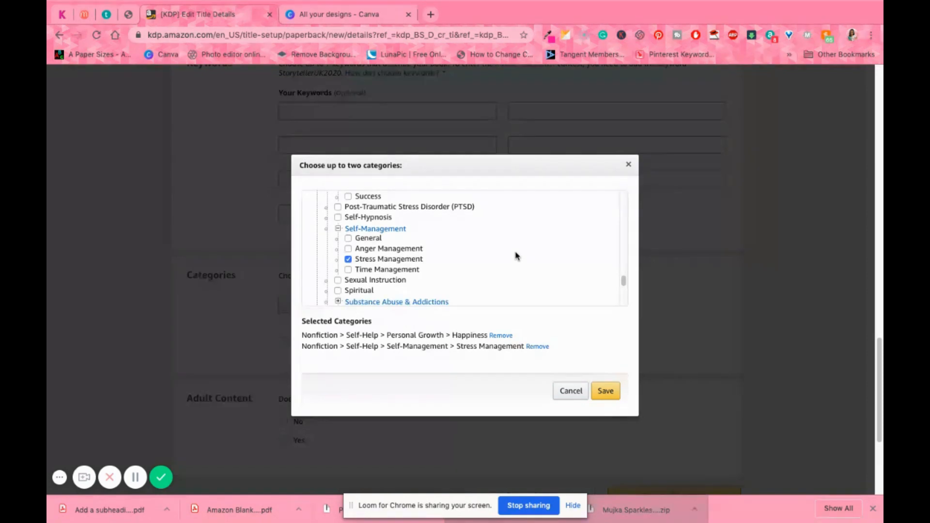
click(606, 392)
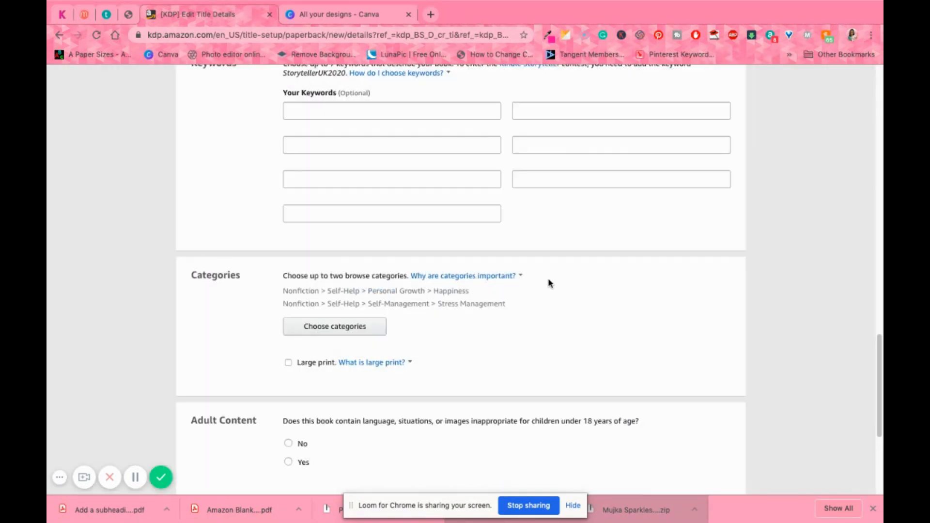
- Answer No to the adult content question, then save the paperback details and continue to Paperback Content
scroll(552, 276, down, 2)
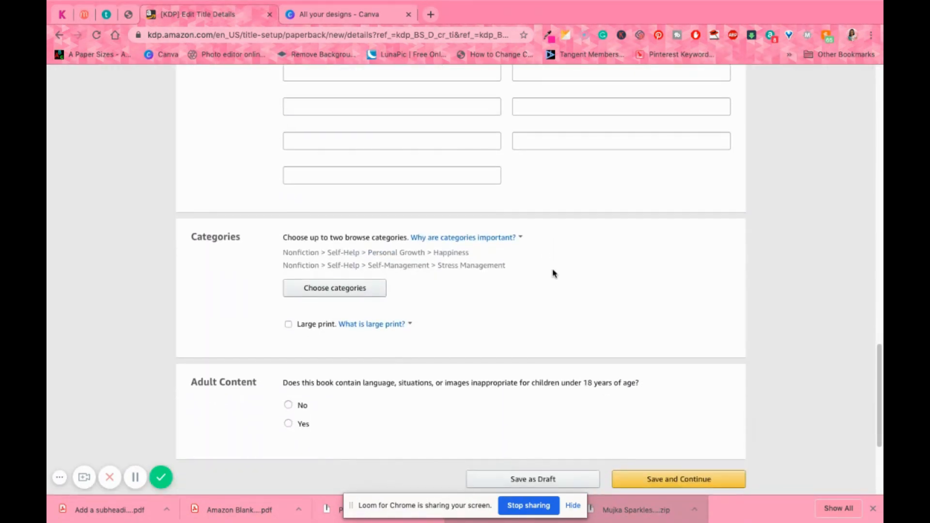
scroll(484, 269, down, 4)
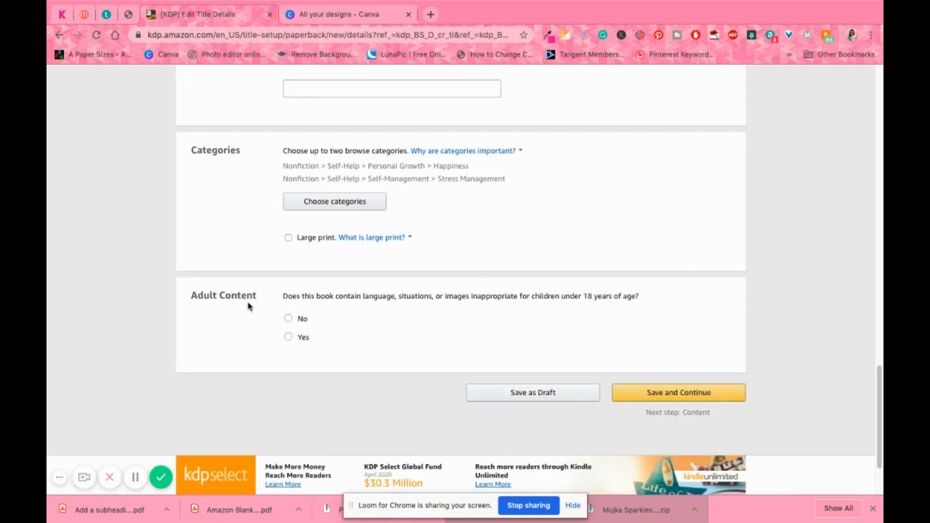
click(288, 319)
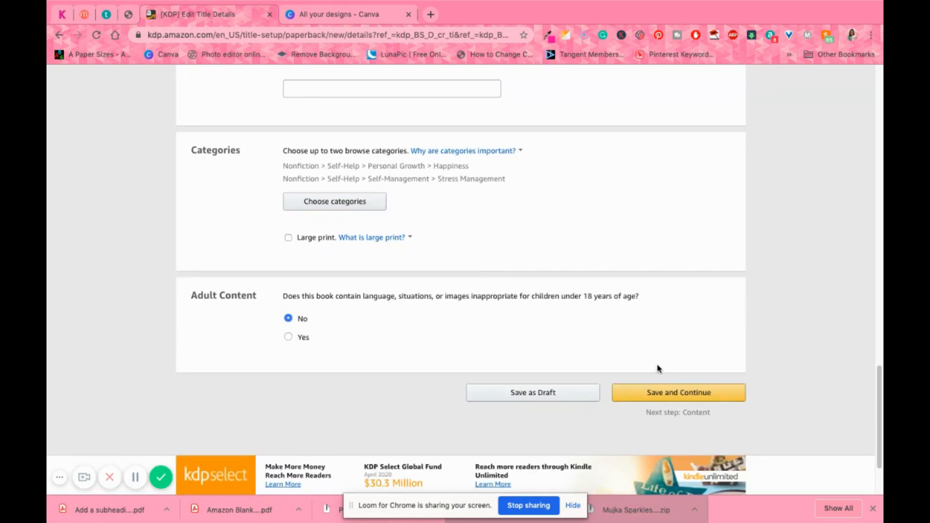
click(678, 392)
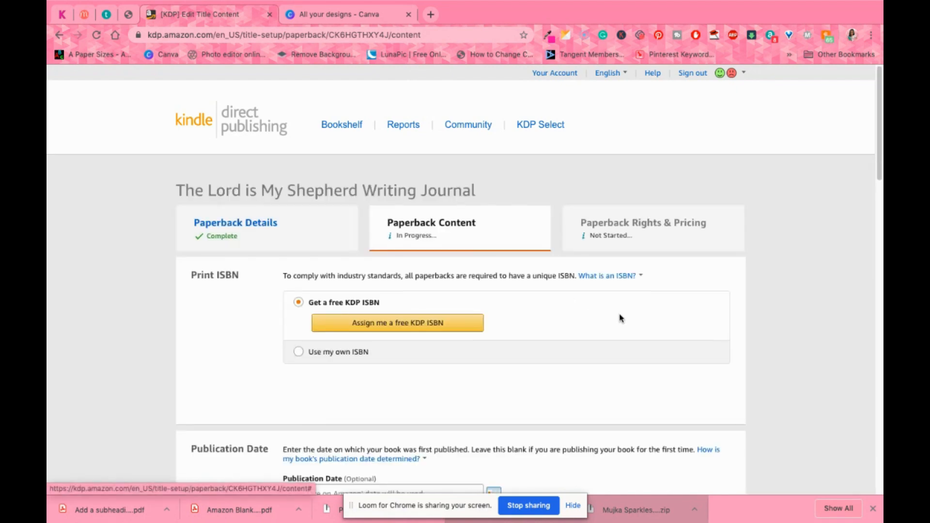
- Assign a free KDP ISBN to the paperback and confirm the assignment
scroll(615, 320, down, 1)
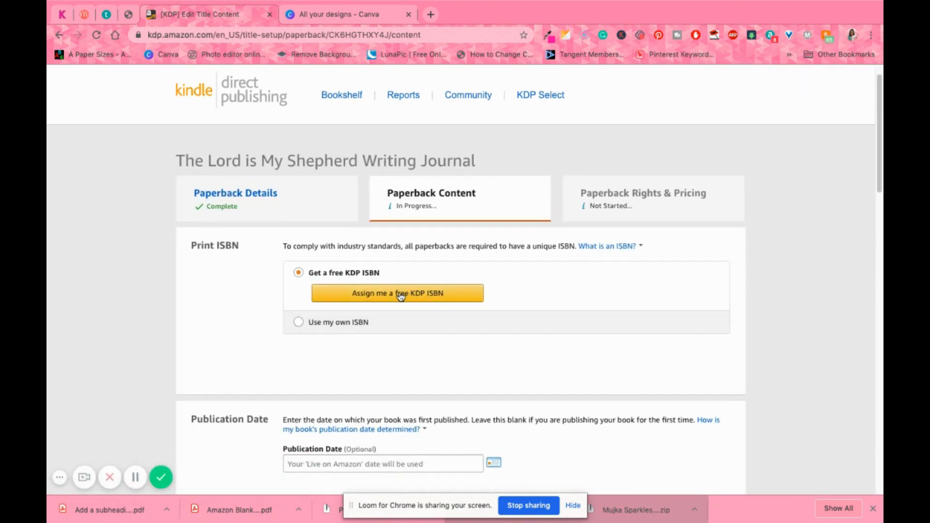
click(401, 294)
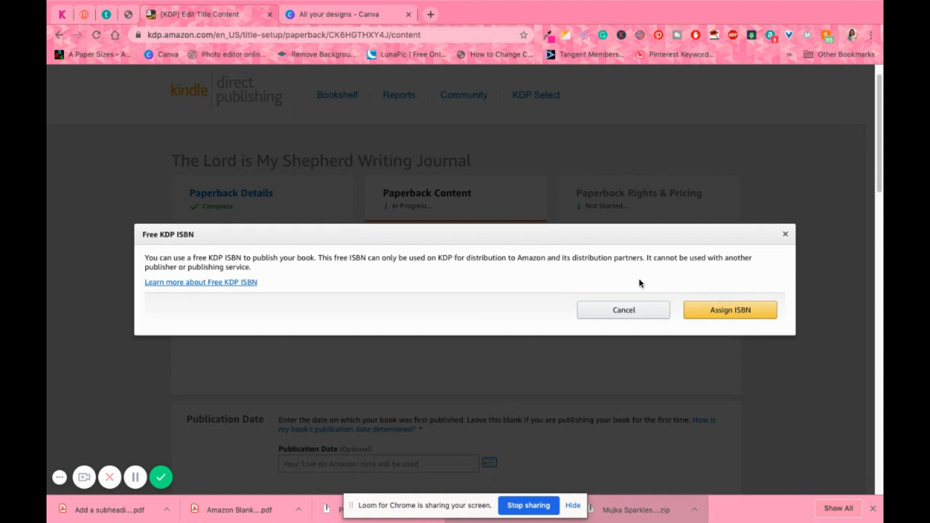
click(730, 308)
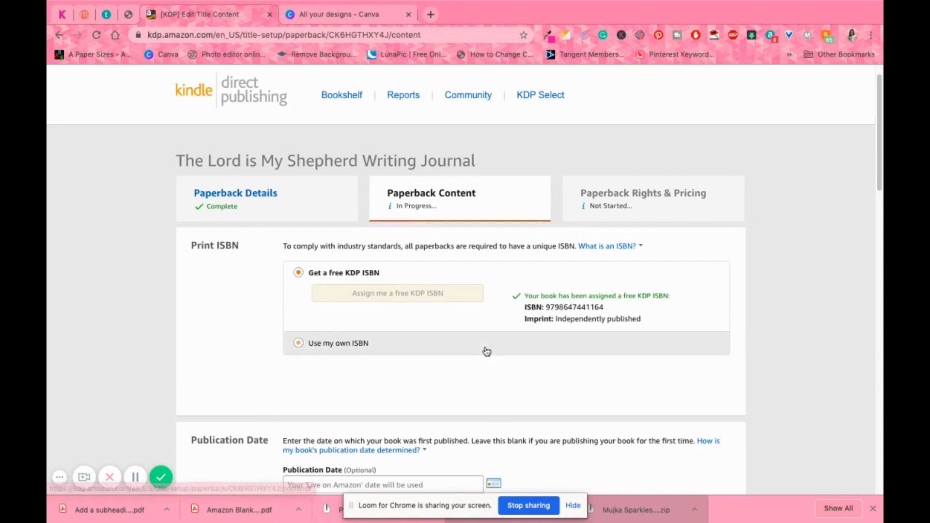
- Set the interior and paper type to black & white interior with white paper in the print options
scroll(436, 359, down, 2)
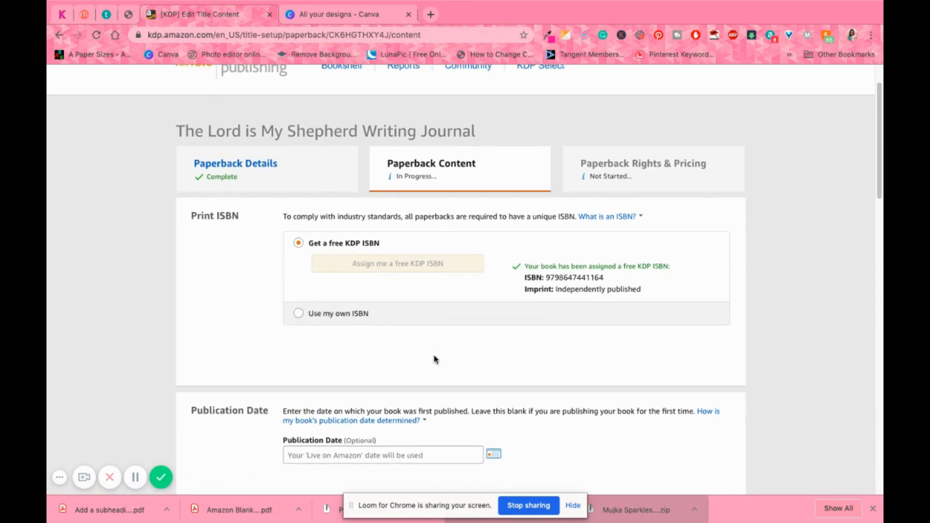
scroll(435, 339, down, 4)
scroll(597, 363, down, 2)
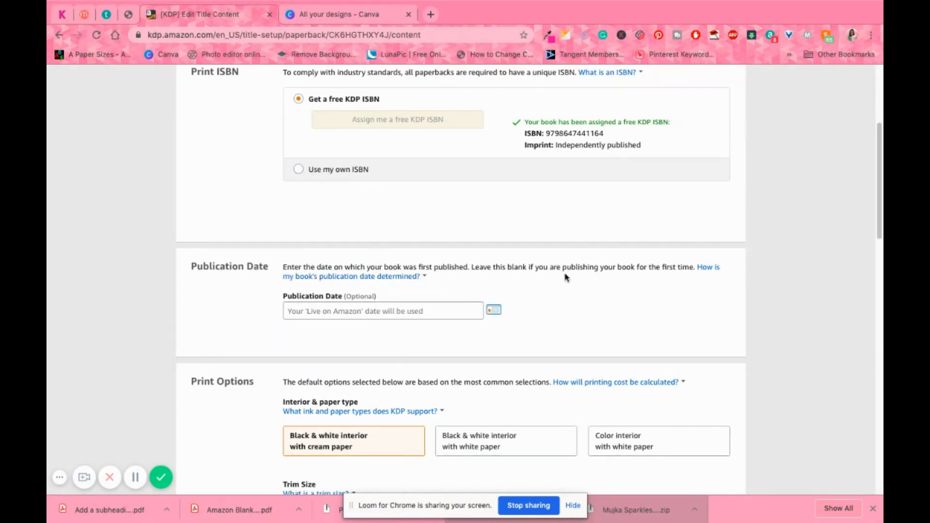
scroll(555, 325, down, 3)
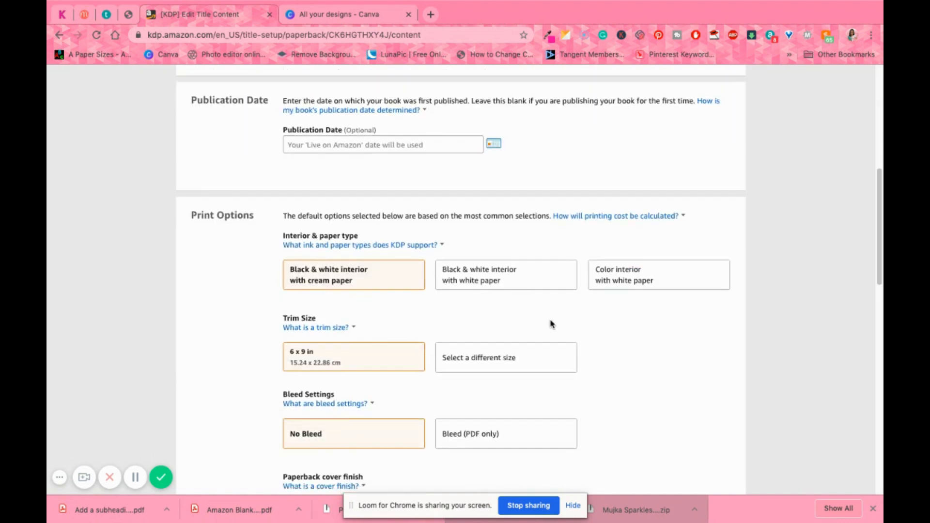
click(528, 278)
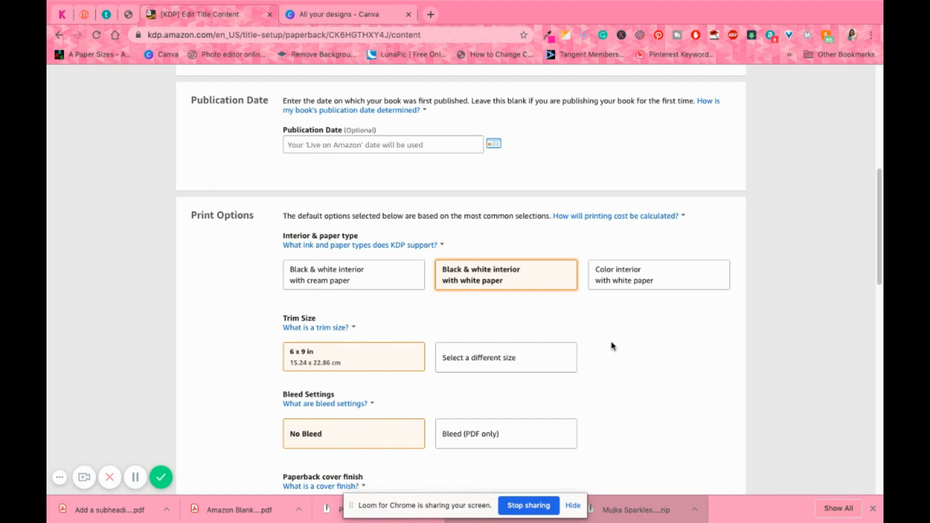
- Set the paperback cover finish to Glossy
scroll(612, 347, down, 2)
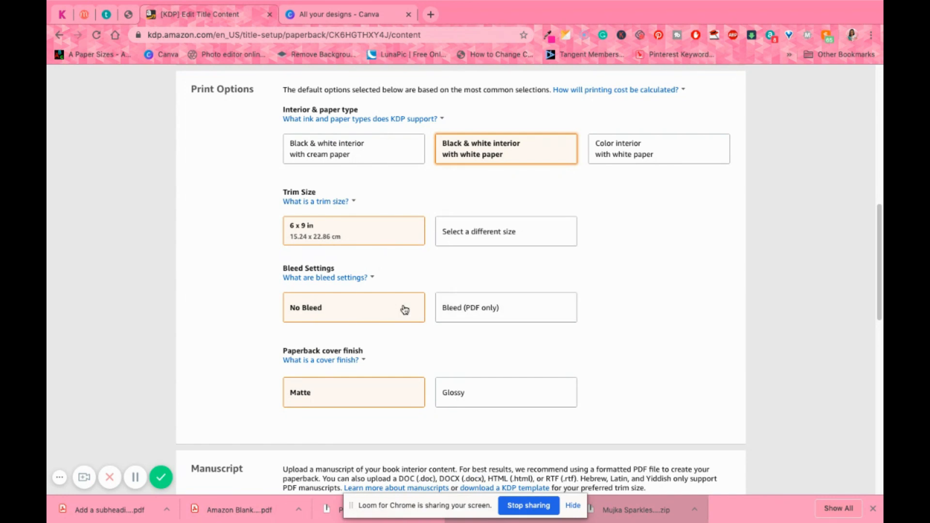
scroll(354, 310, down, 2)
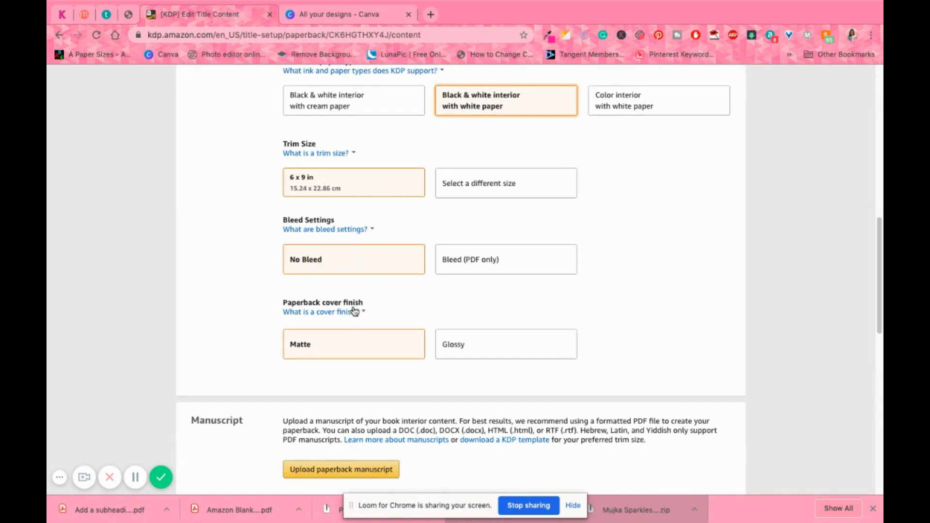
click(355, 311)
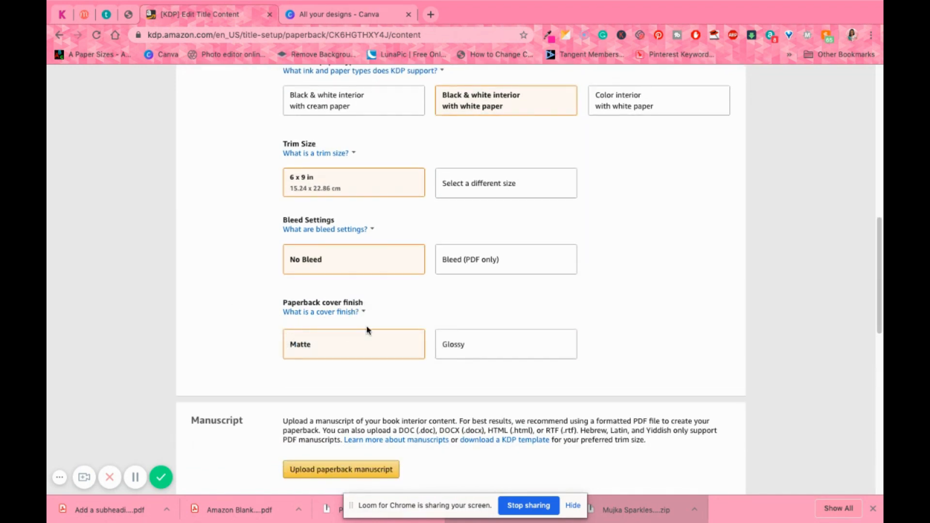
scroll(658, 281, down, 3)
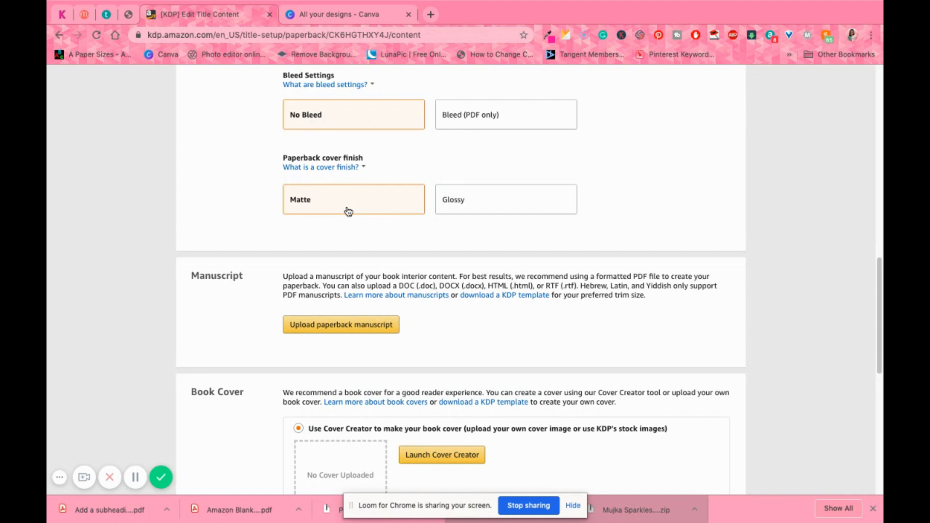
click(498, 210)
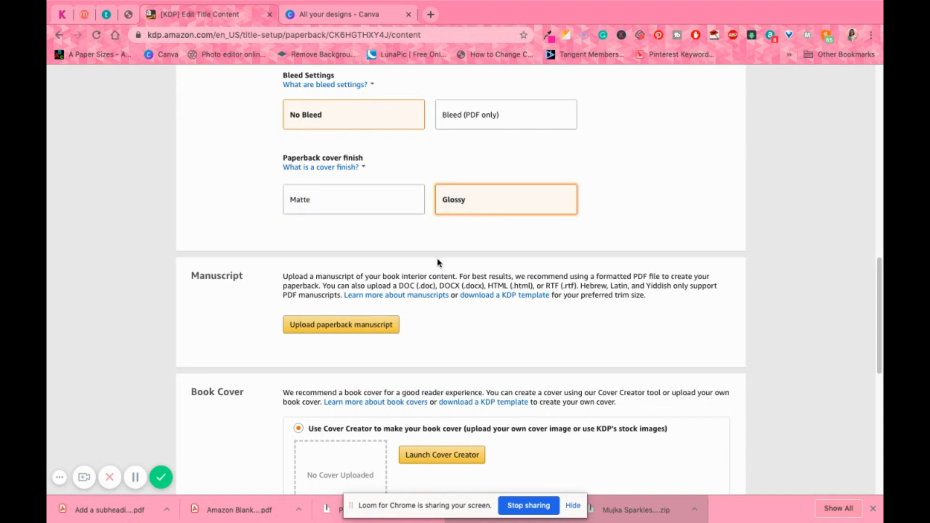
- Upload Amazon Blank Lined Journal.pdf from the Downloads folder as the paperback manuscript
scroll(433, 260, down, 1)
scroll(432, 260, down, 1)
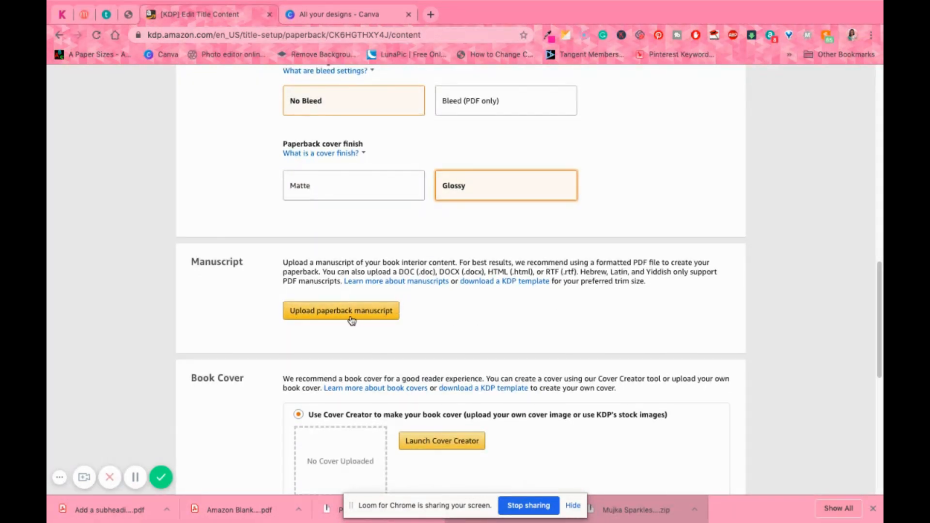
click(331, 315)
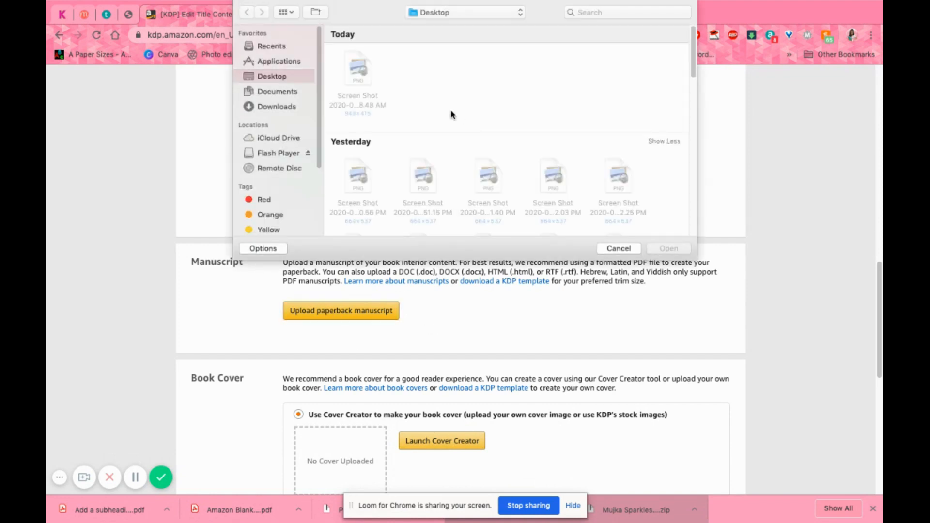
click(284, 106)
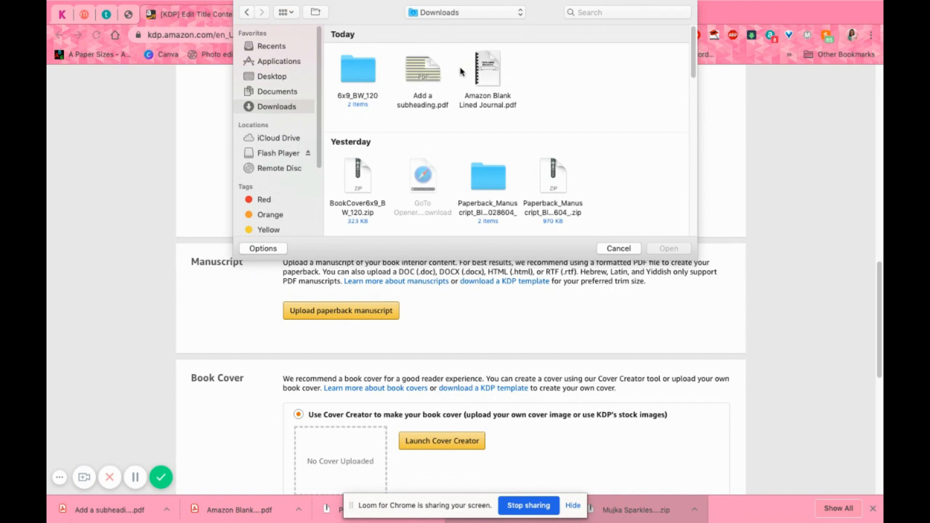
double_click(486, 67)
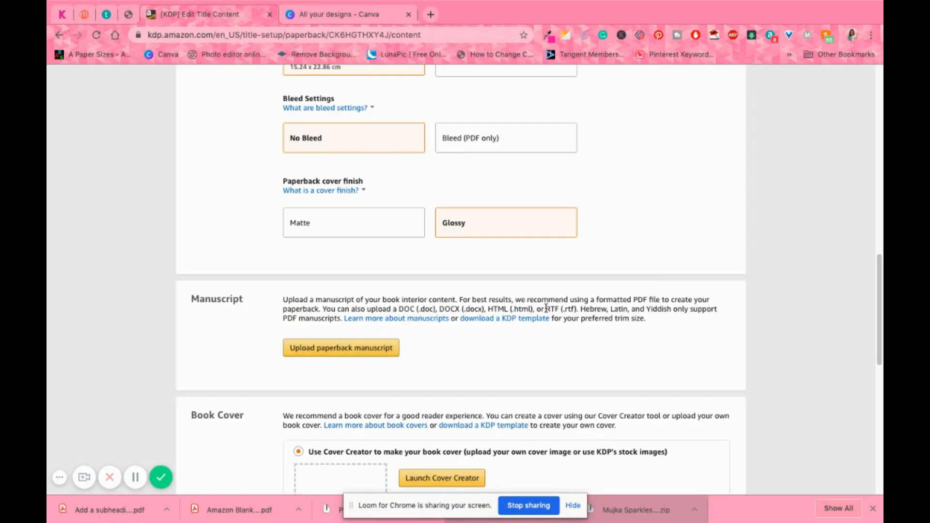
- Choose to upload an existing print-ready cover and upload Add a subheading.pdf as the book cover
scroll(512, 352, down, 5)
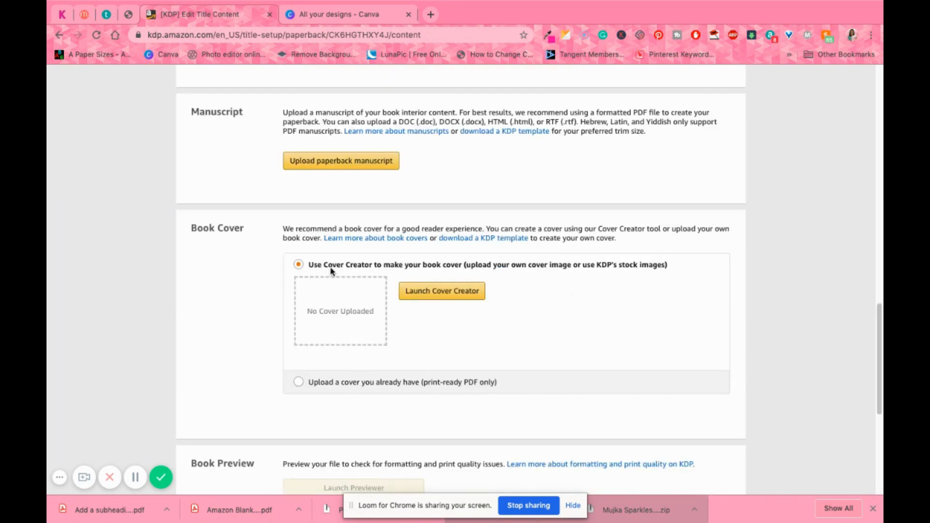
click(298, 384)
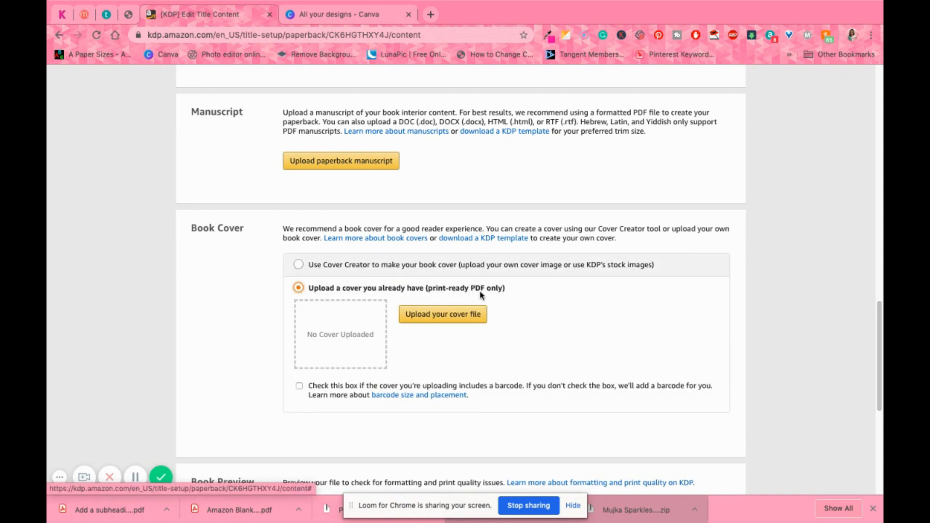
click(454, 315)
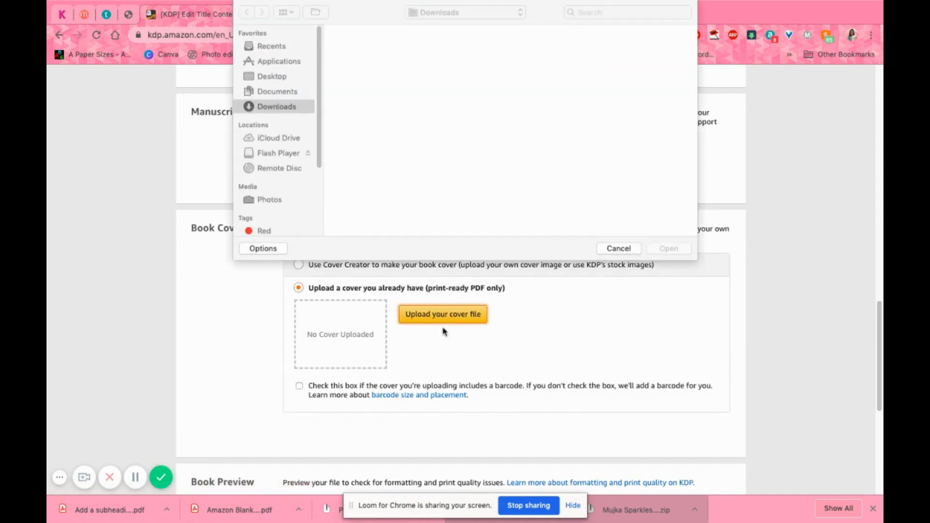
click(423, 73)
click(668, 248)
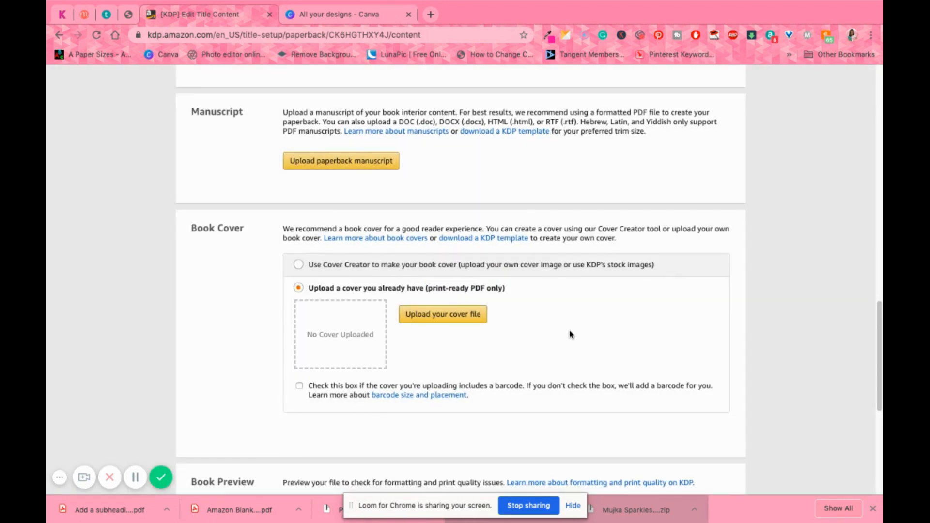
- Launch the print previewer for the uploaded manuscript and cover
scroll(570, 334, down, 1)
scroll(572, 324, down, 5)
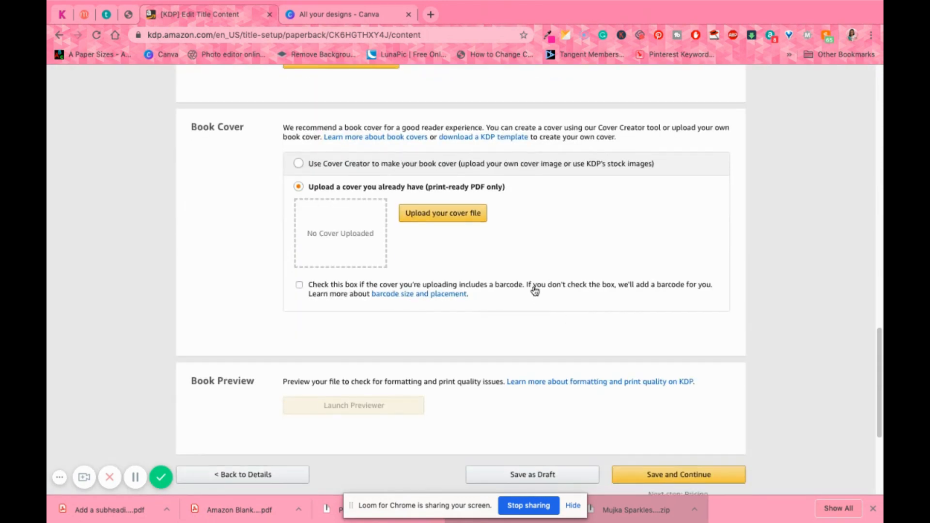
scroll(526, 381, down, 2)
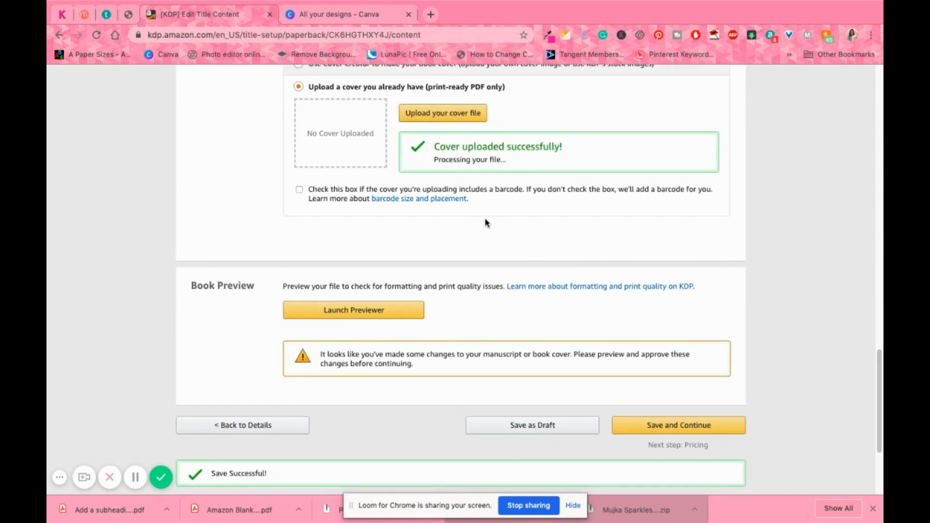
click(355, 311)
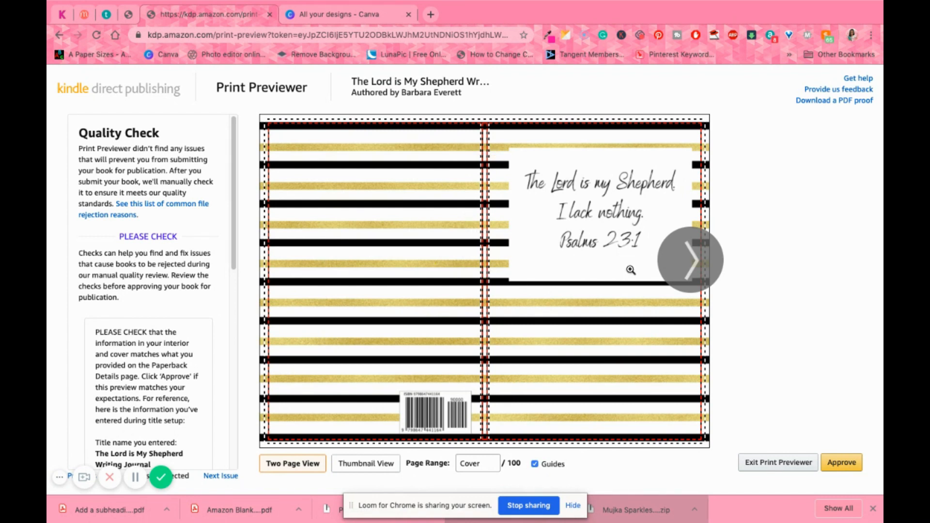
- Page through the print preview from the cover to pages 10-11, then approve the book
click(690, 271)
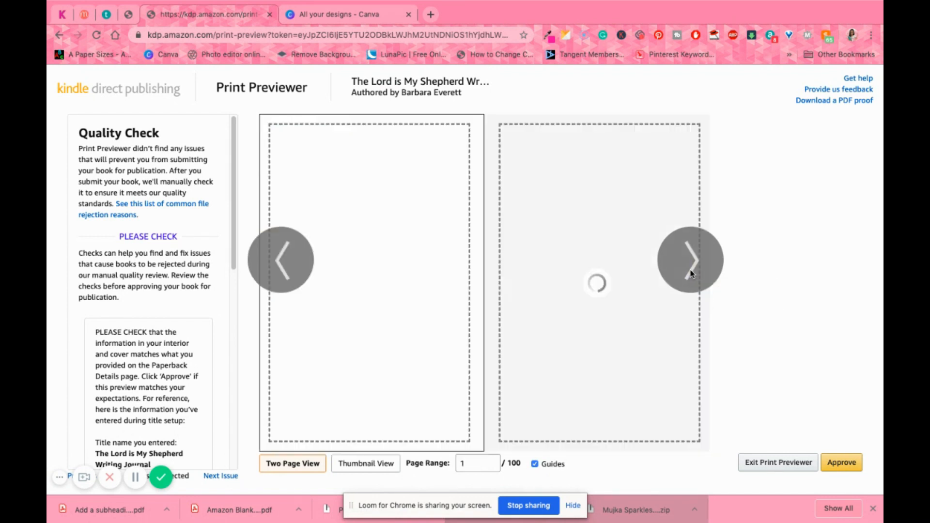
click(697, 267)
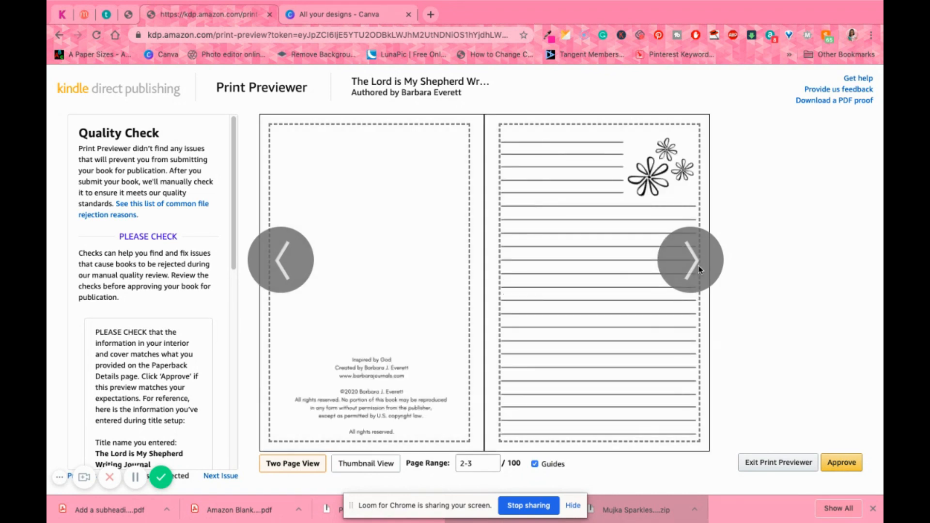
click(698, 265)
click(698, 265)
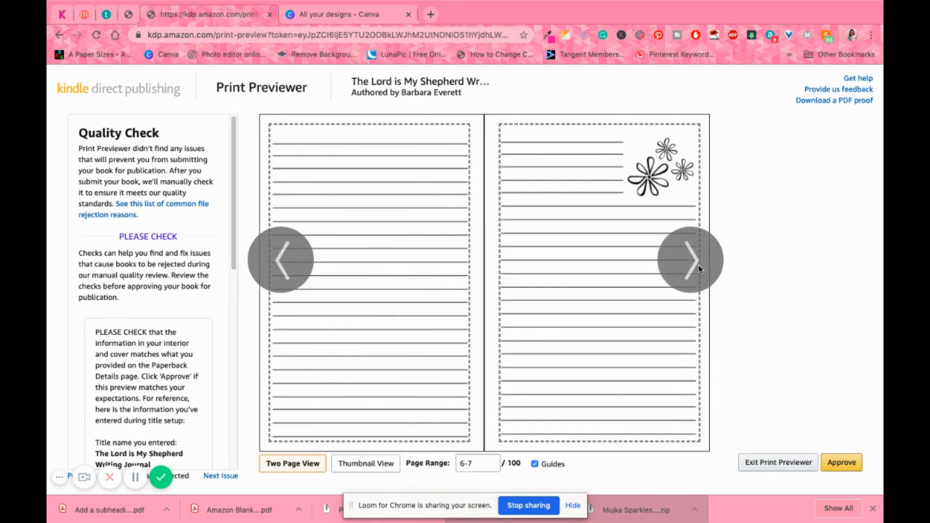
click(699, 265)
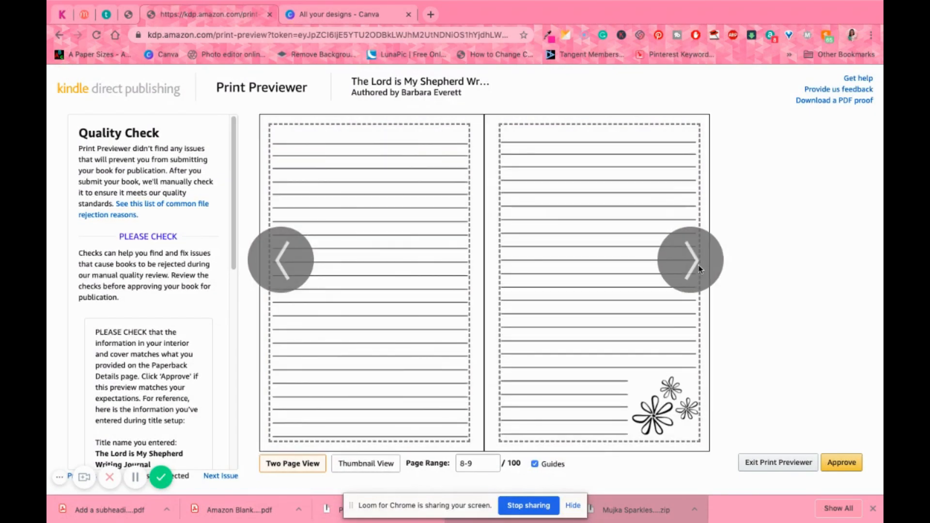
click(698, 266)
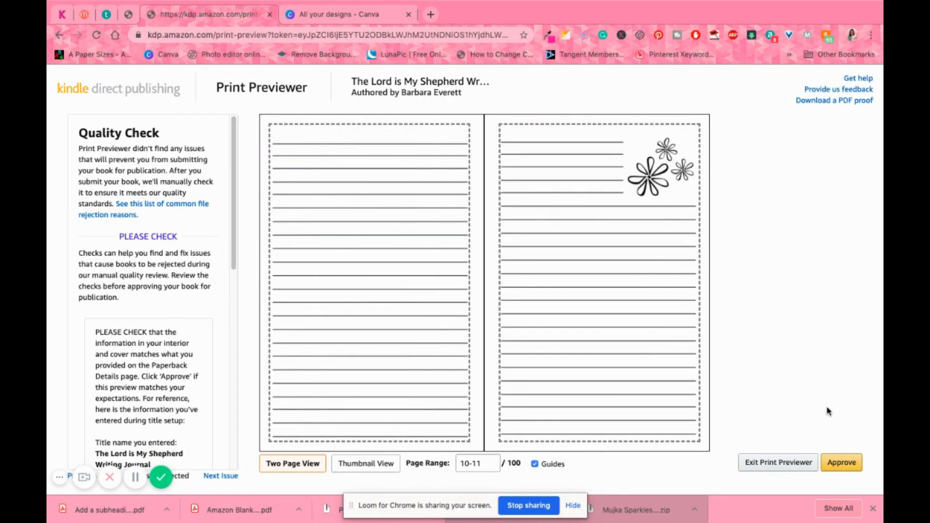
click(843, 463)
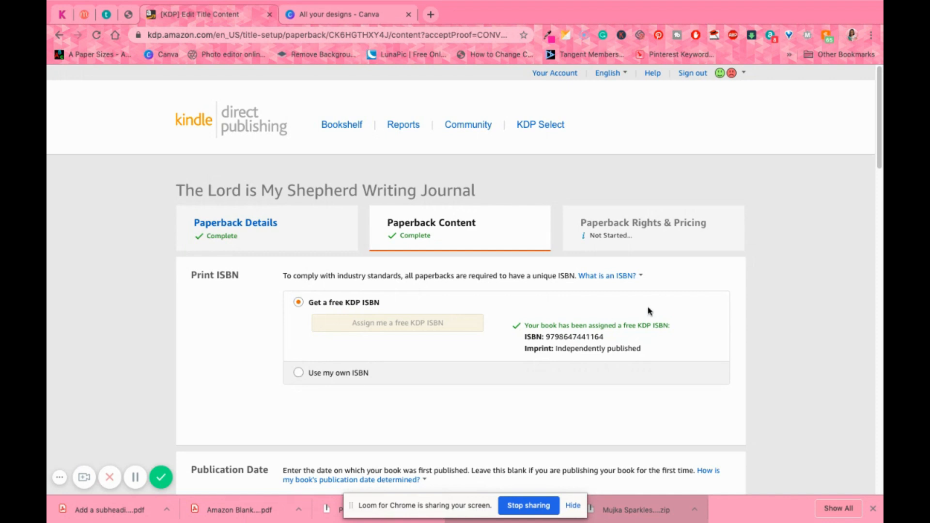
- Review the print options and printing cost summary, then save the paperback content and continue to Rights & Pricing
scroll(751, 357, down, 1)
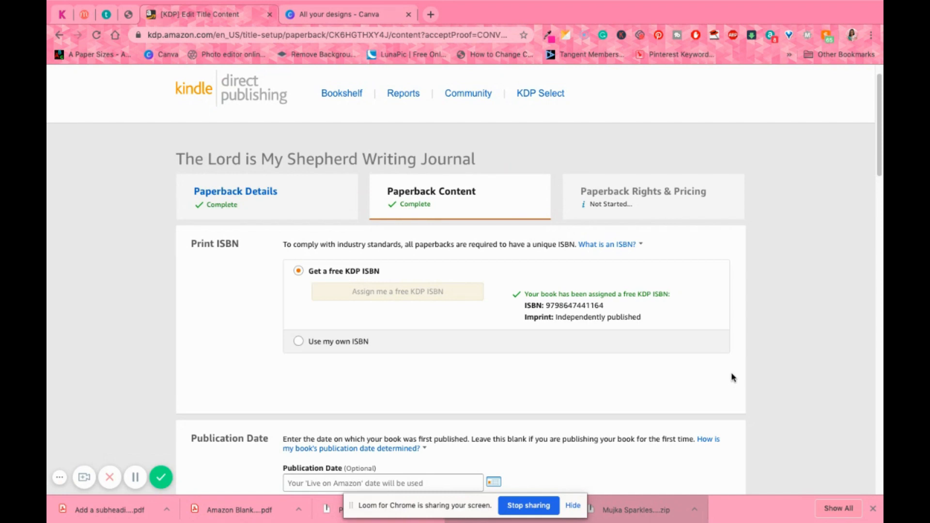
scroll(732, 376, down, 1)
scroll(772, 352, down, 1)
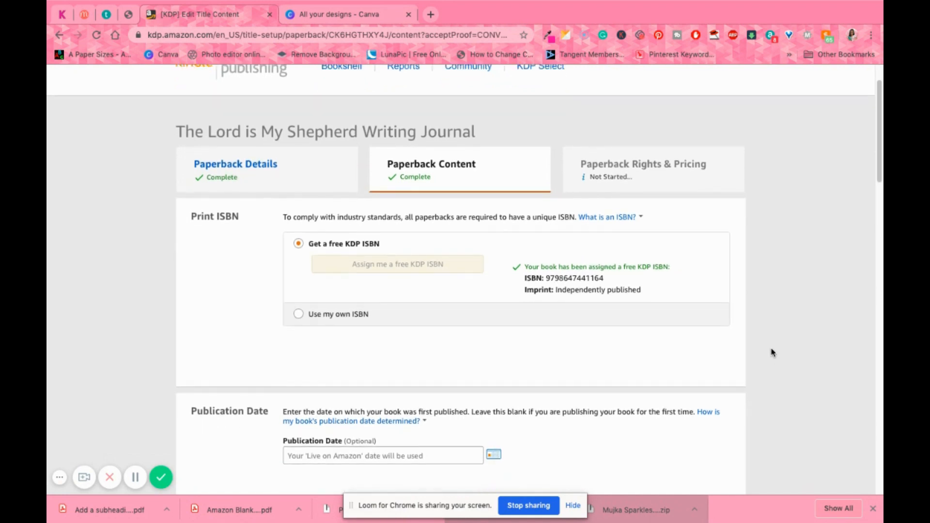
scroll(772, 352, down, 1)
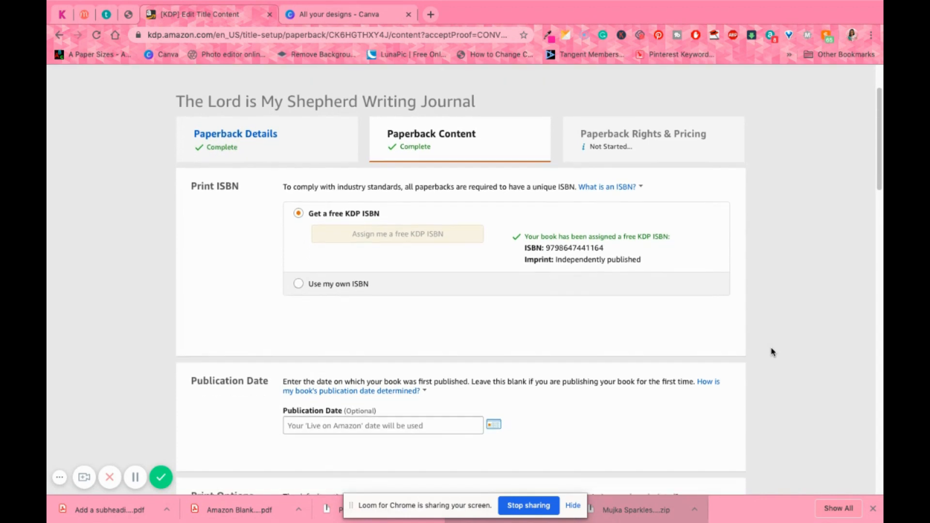
scroll(772, 352, down, 10)
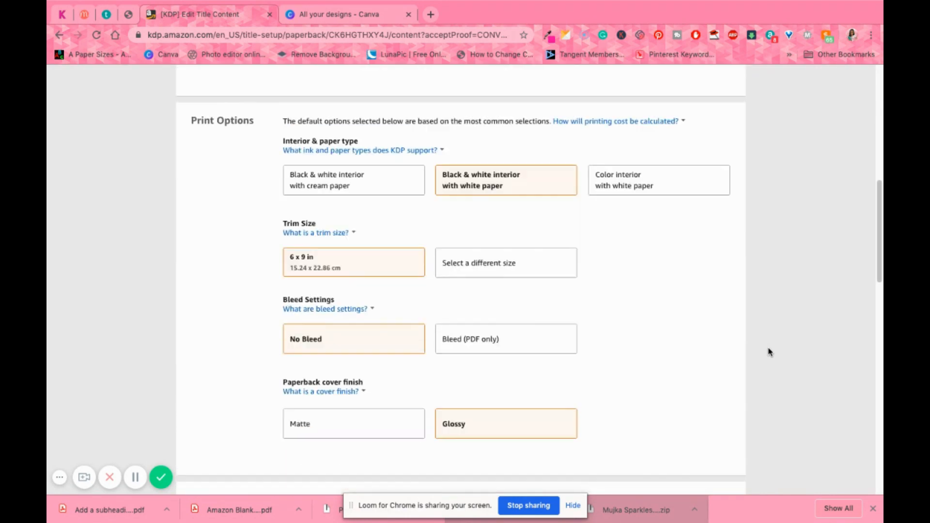
scroll(770, 352, down, 15)
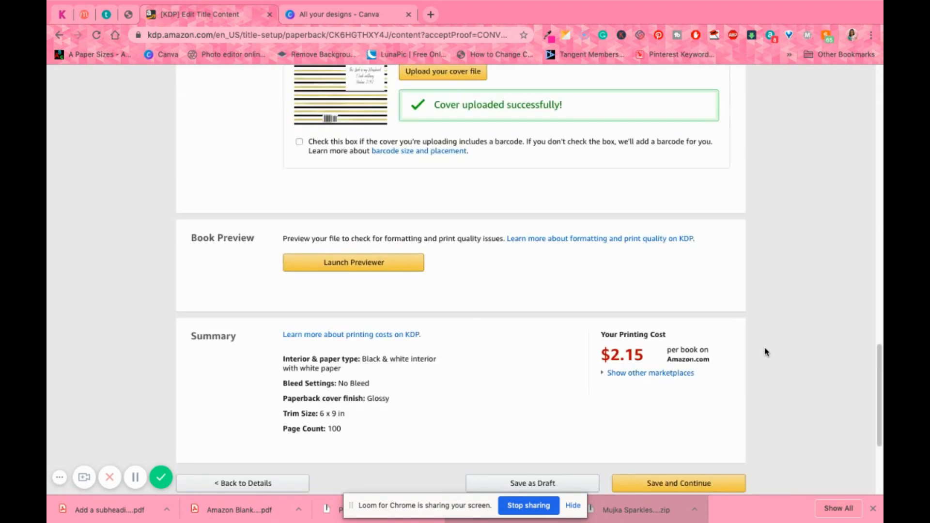
scroll(765, 351, down, 3)
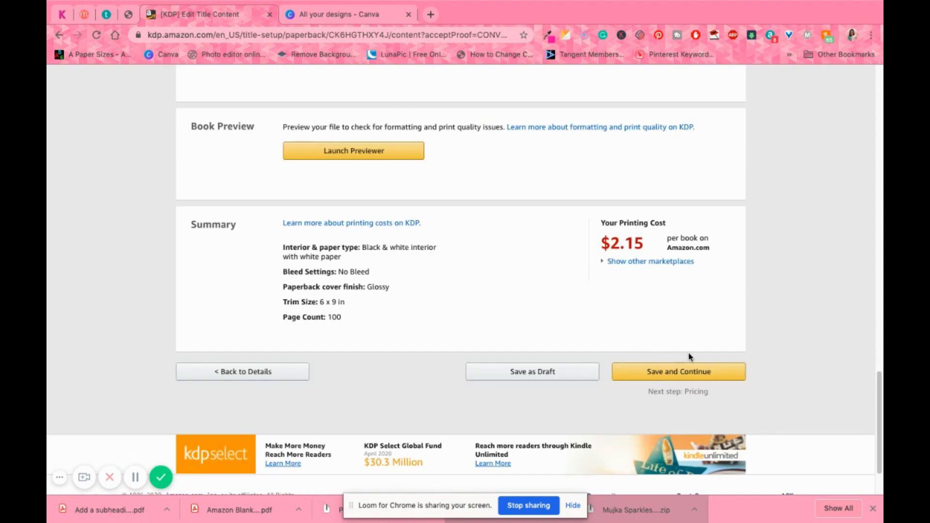
click(683, 372)
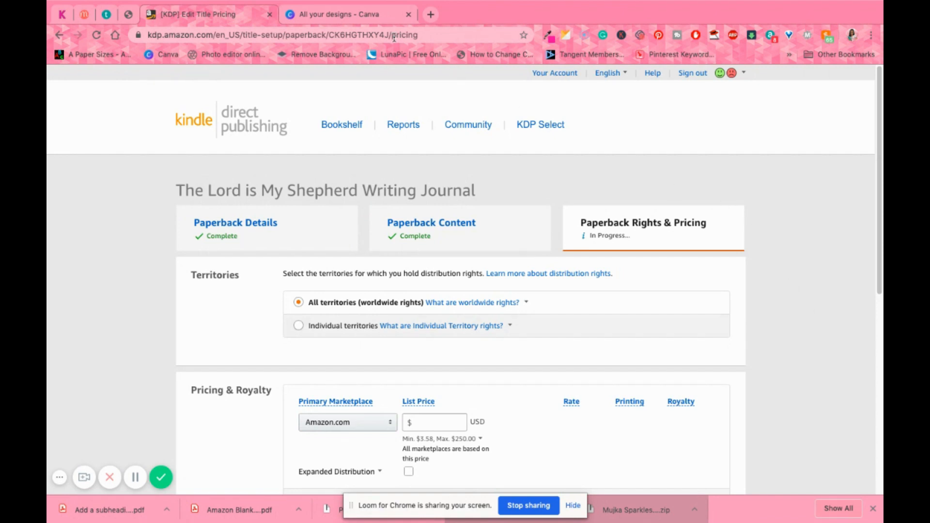
click(359, 10)
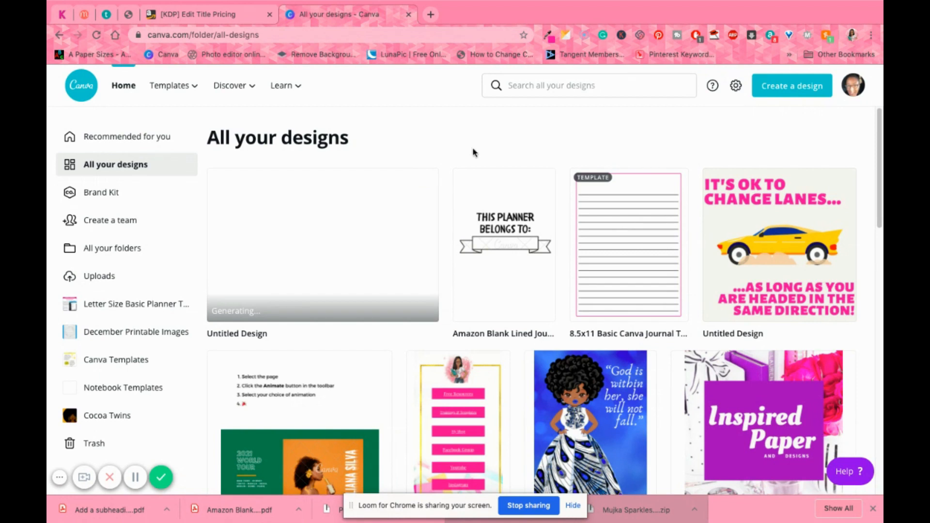
click(210, 17)
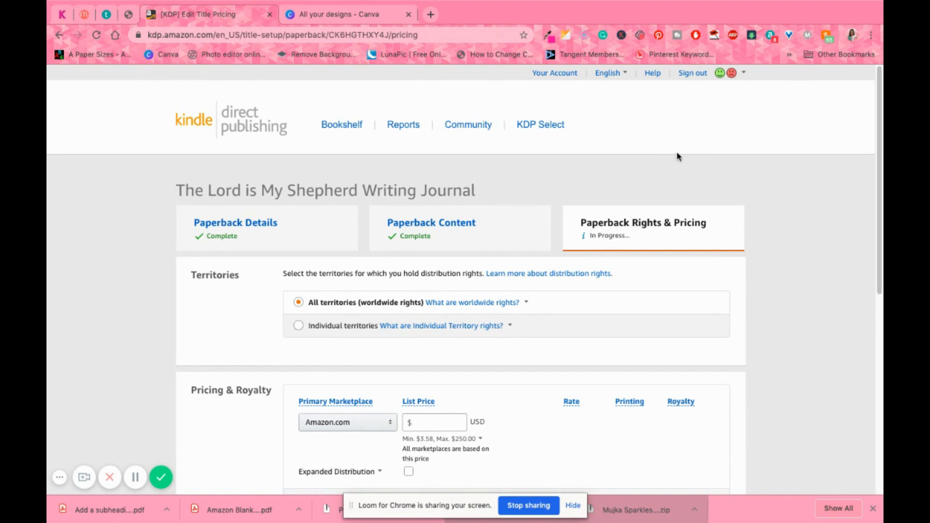
- Examine the distribution territories and the pricing and royalty fields for the paperback
scroll(688, 158, down, 1)
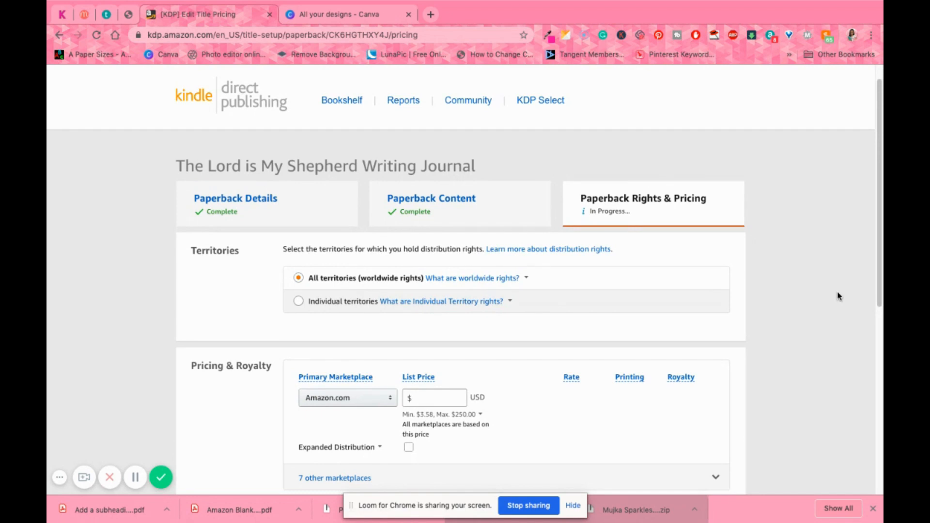
scroll(812, 308, down, 1)
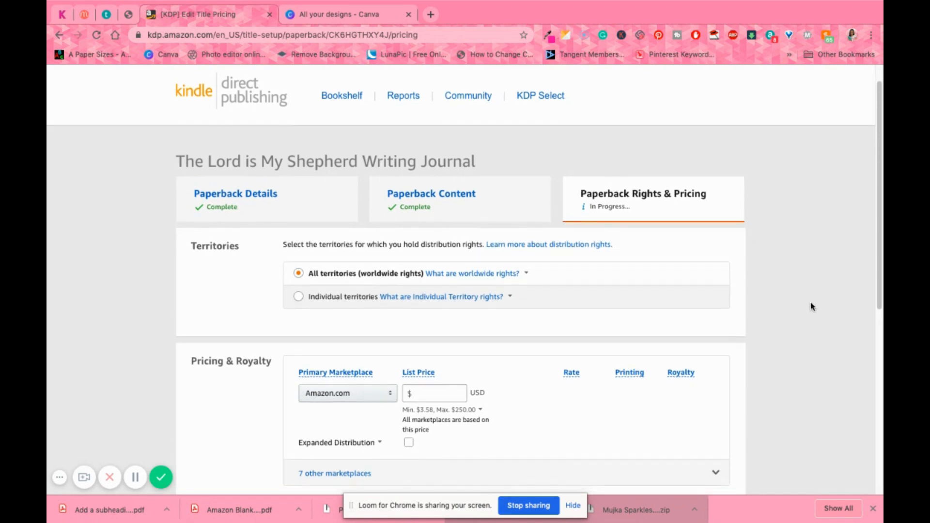
scroll(804, 297, down, 1)
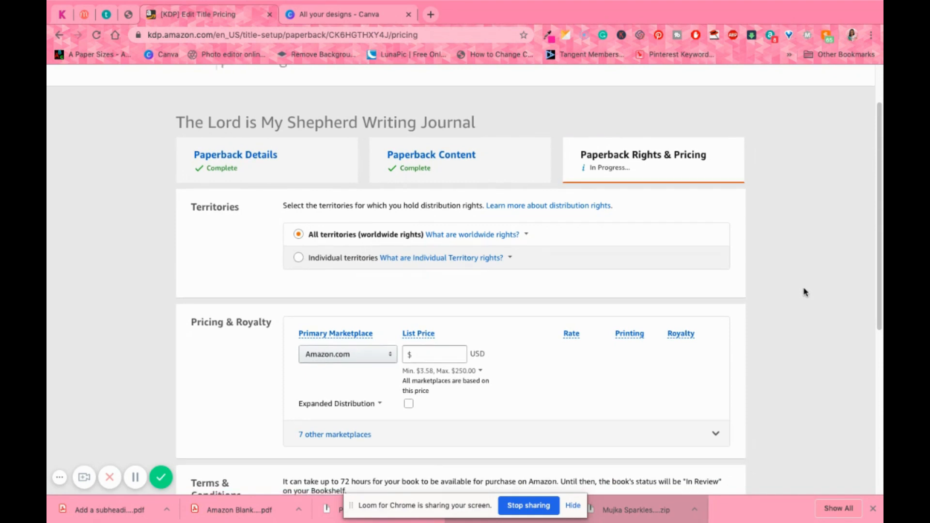
scroll(805, 292, down, 1)
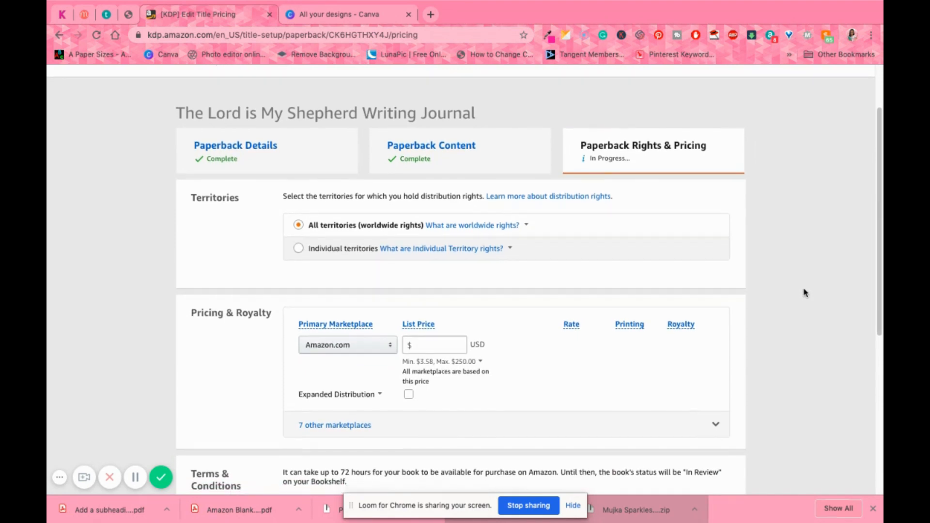
scroll(804, 293, down, 1)
scroll(802, 293, down, 1)
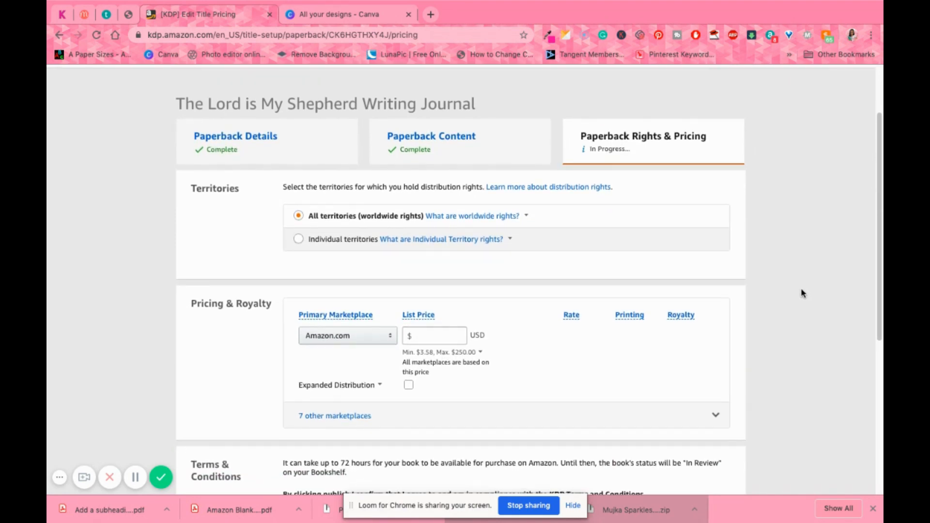
scroll(801, 293, down, 1)
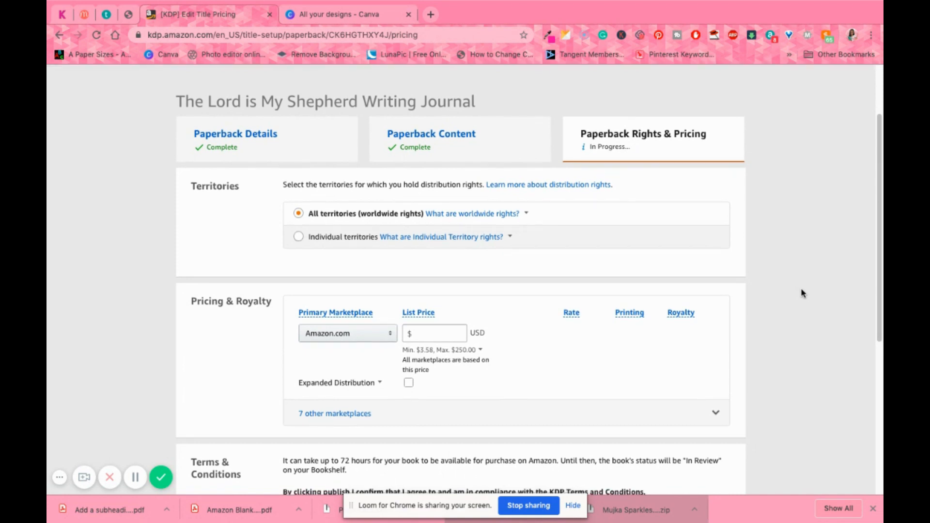
scroll(801, 293, down, 2)
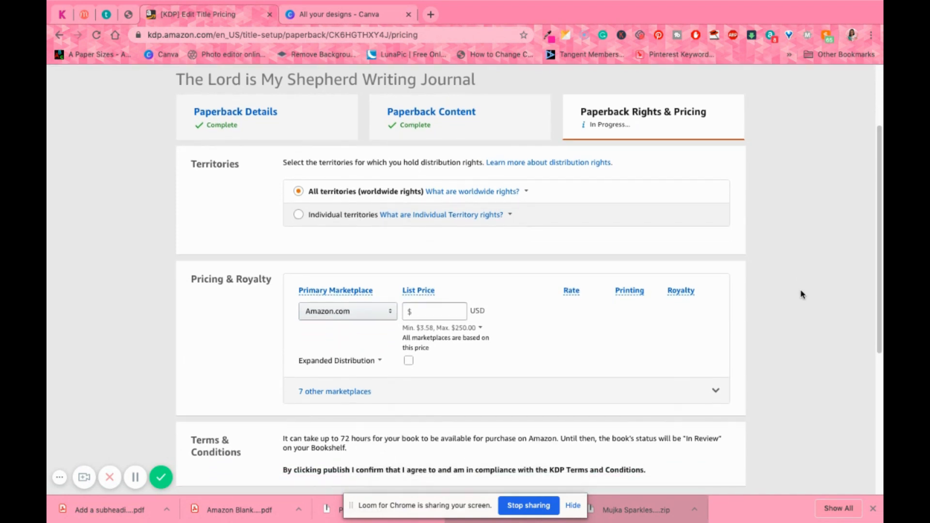
scroll(798, 295, down, 1)
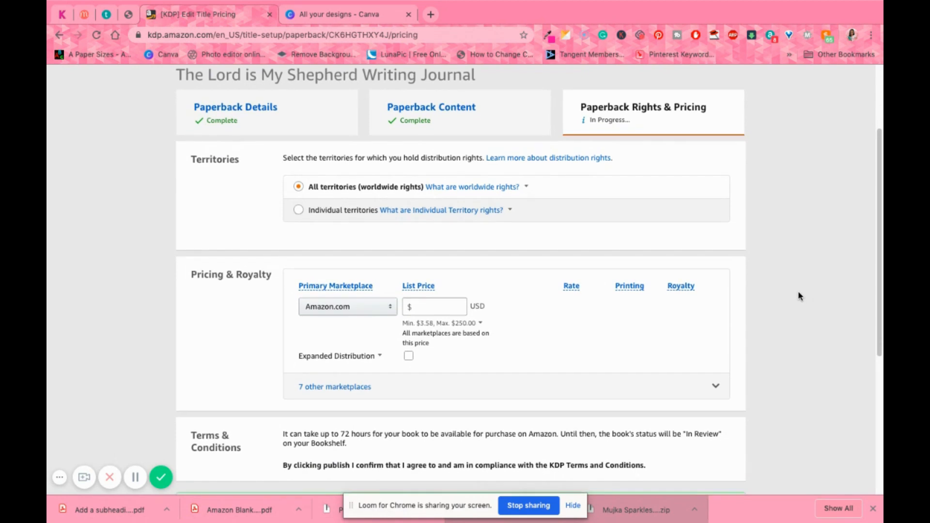
scroll(798, 295, down, 3)
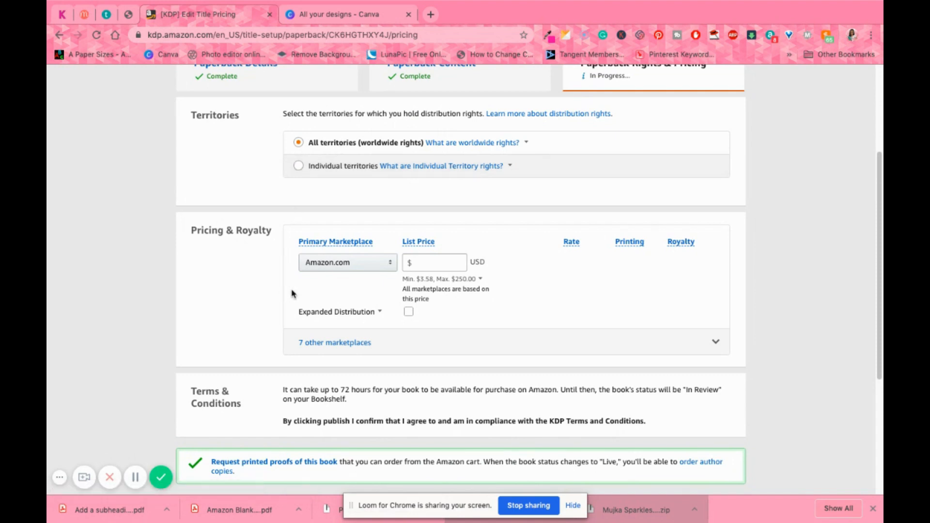
scroll(286, 280, down, 1)
scroll(286, 280, down, 1)
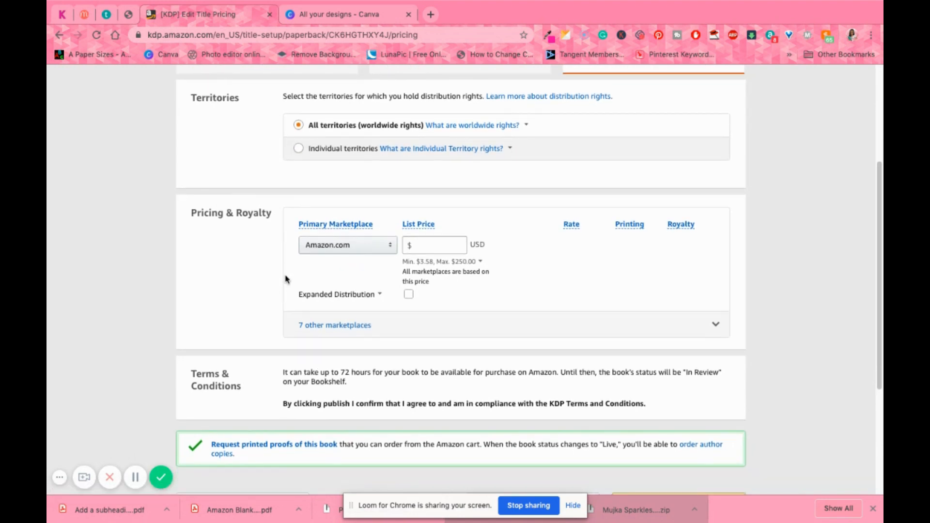
- Set the Amazon.com list price to 6.99 USD, with Expanded Distribution turned off
click(429, 243)
click(425, 267)
click(442, 248)
text(6.99)
click(477, 292)
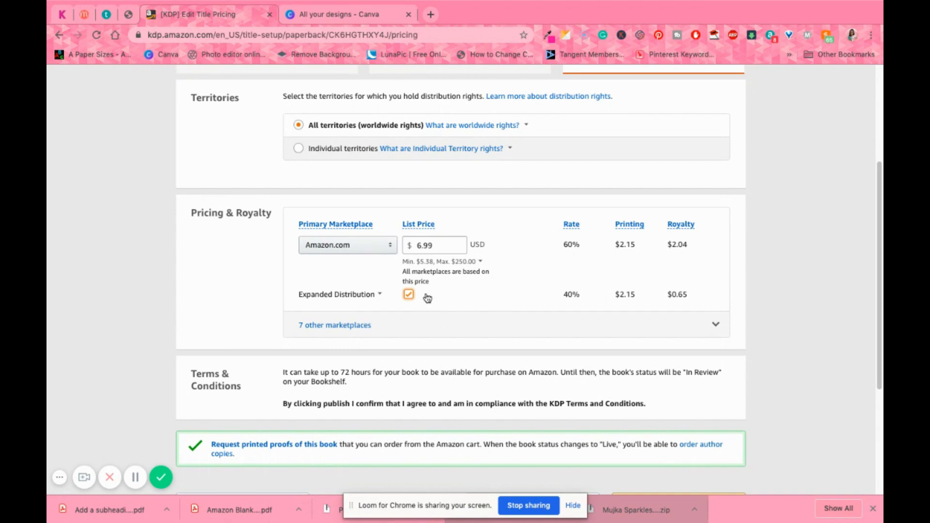
click(409, 294)
- Review the royalty figures, terms and conditions and printed proof option, then publish the paperback book
scroll(504, 250, down, 1)
scroll(504, 250, down, 1)
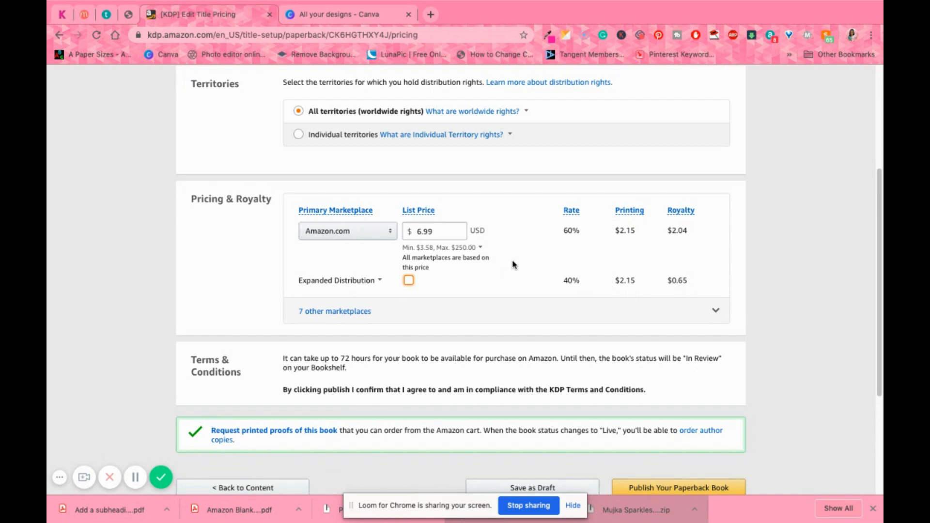
scroll(511, 264, down, 1)
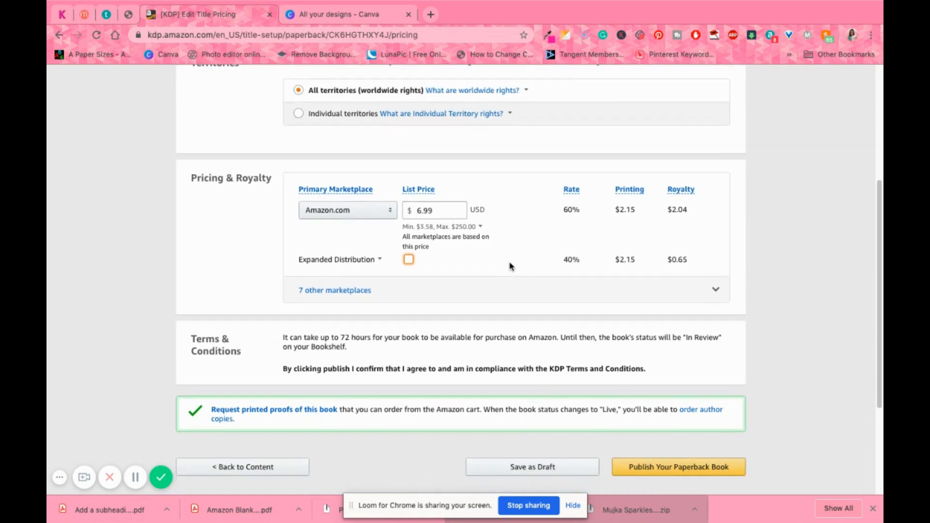
scroll(504, 264, down, 1)
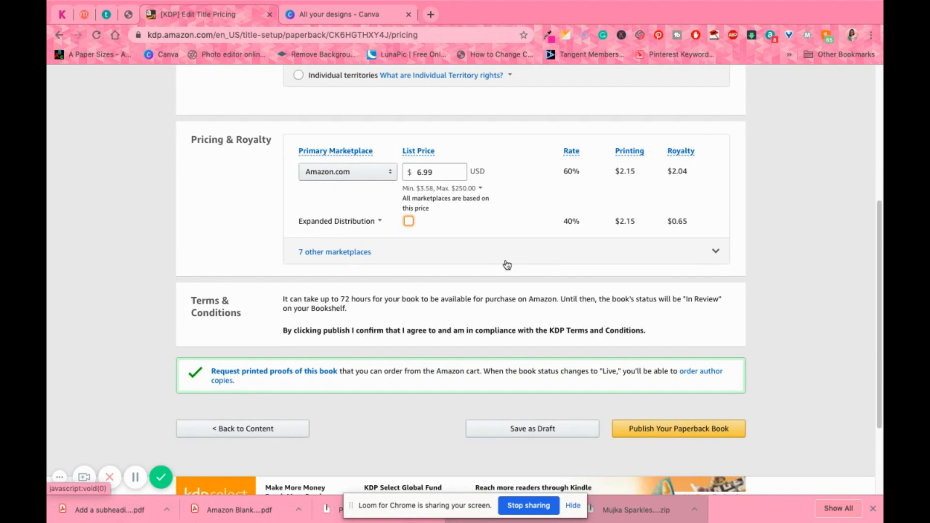
scroll(509, 258, down, 1)
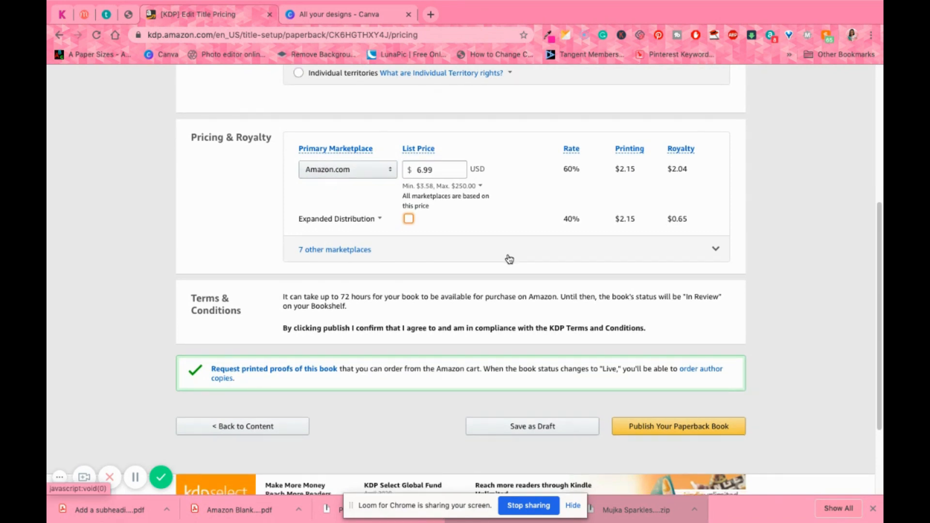
scroll(509, 259, down, 1)
scroll(509, 259, down, 1)
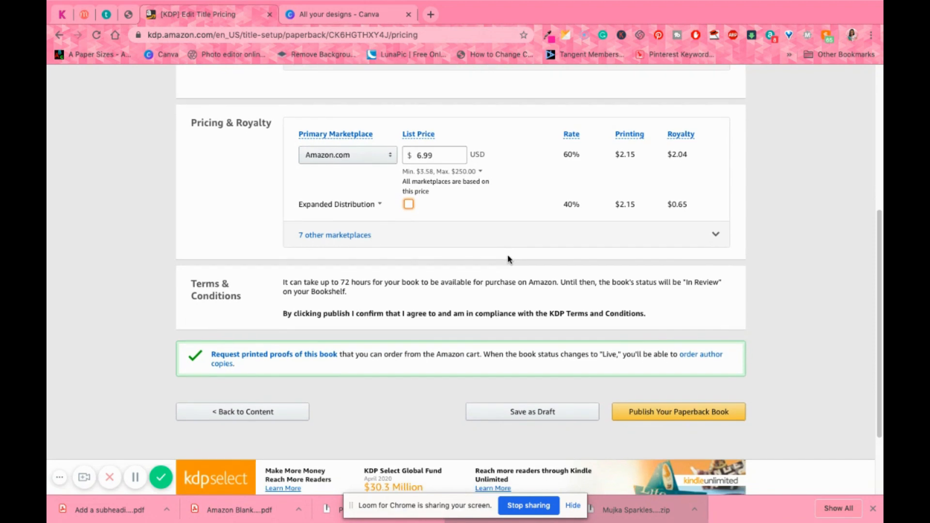
scroll(504, 251, down, 3)
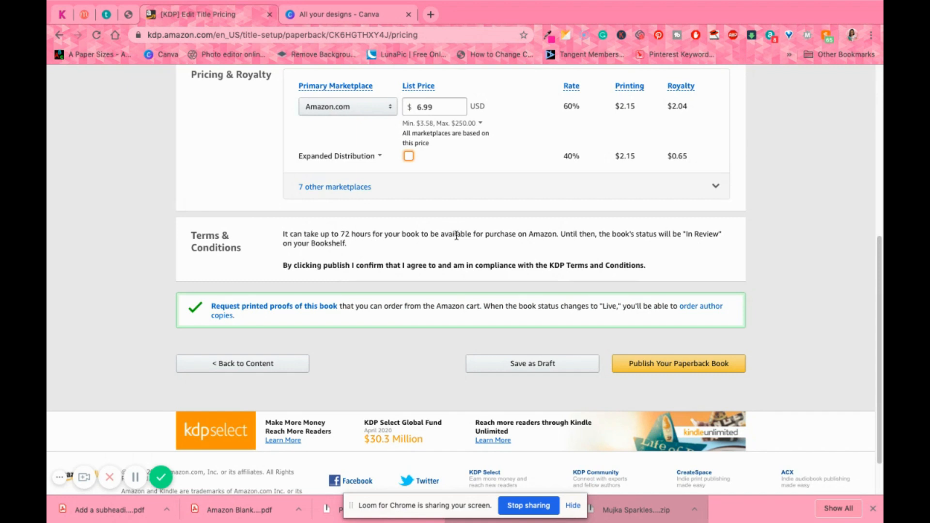
scroll(371, 367, down, 1)
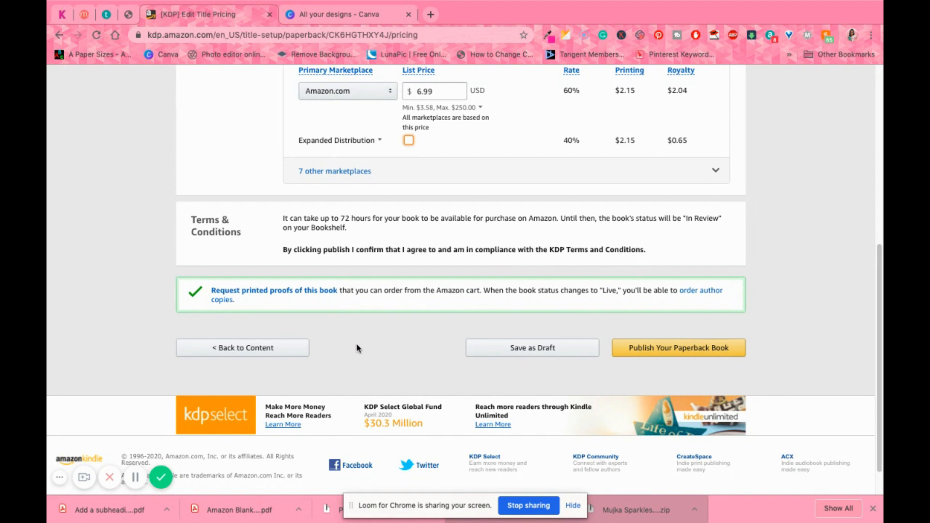
scroll(354, 347, down, 2)
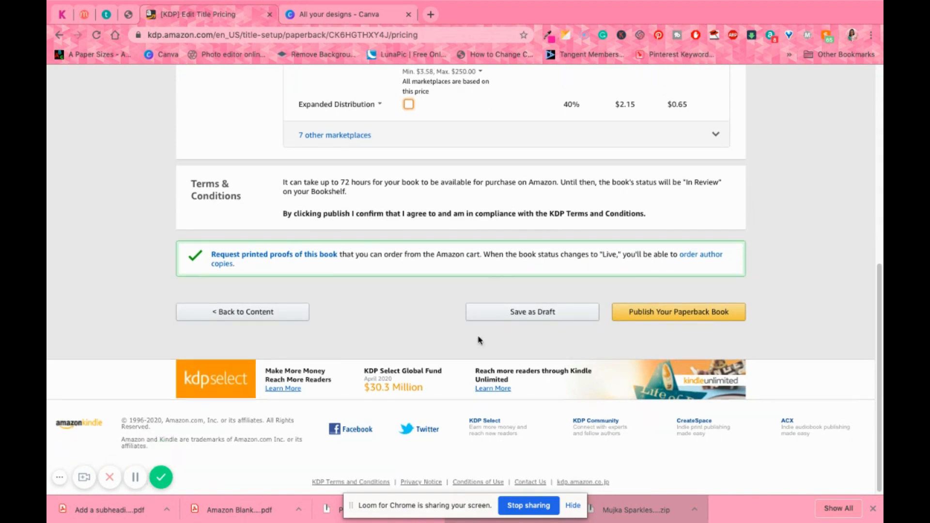
click(667, 312)
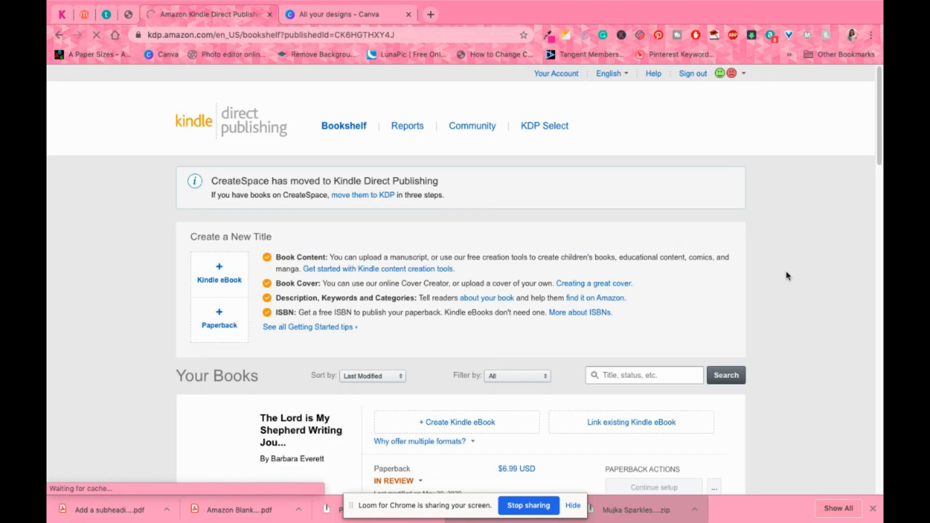
- Read the paperback submission notice through to the Kindle eBook offer and close it without starting an eBook
scroll(779, 318, down, 2)
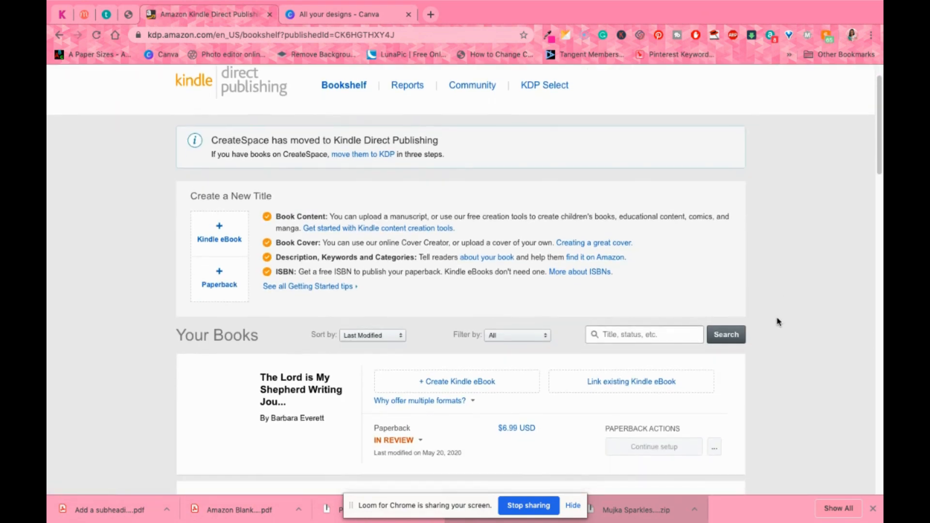
scroll(774, 350, down, 2)
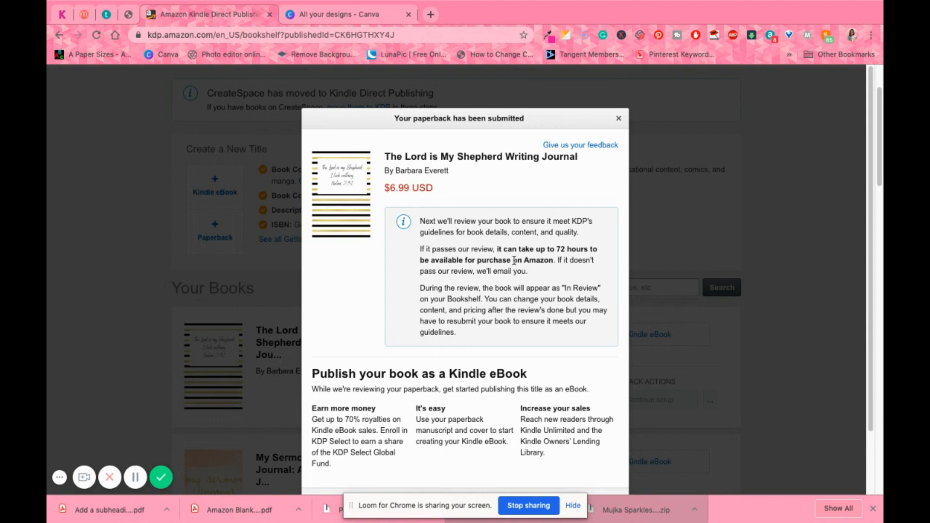
scroll(561, 259, down, 3)
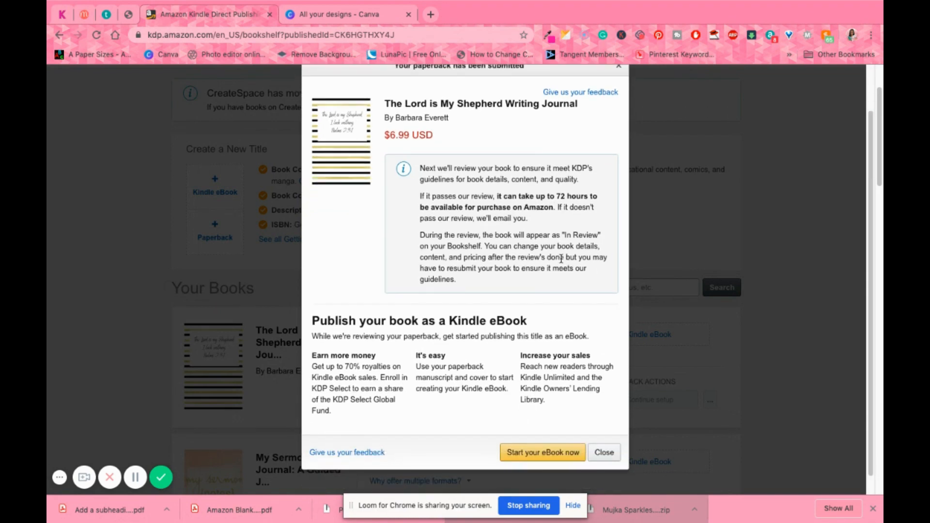
scroll(513, 232, down, 1)
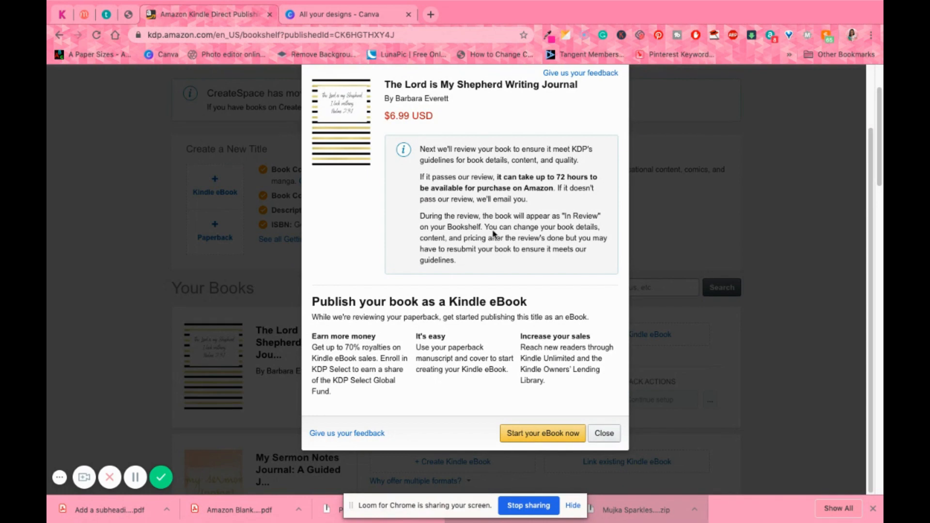
scroll(492, 229, down, 1)
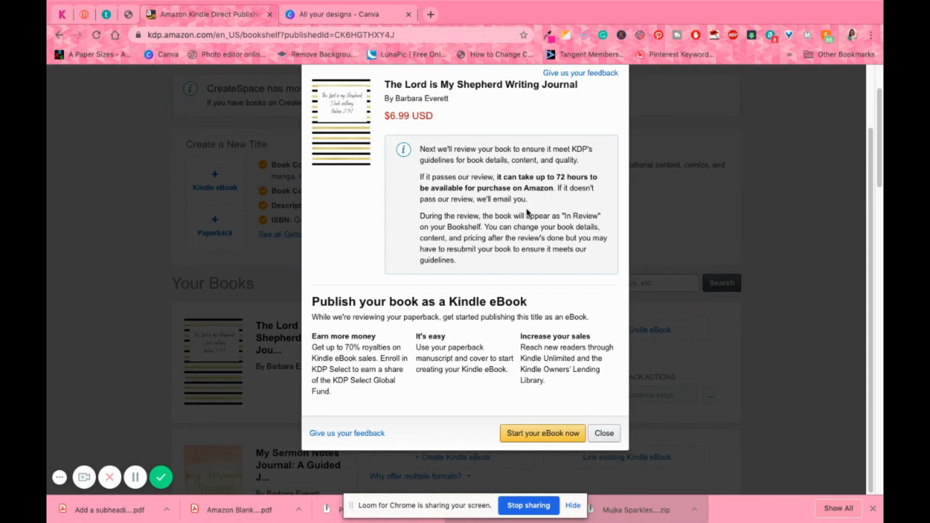
scroll(526, 214, down, 2)
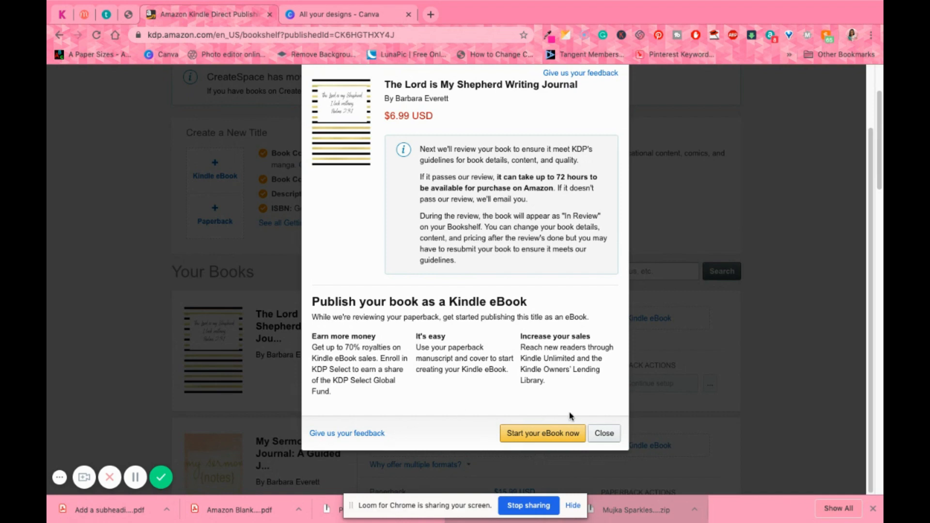
click(602, 435)
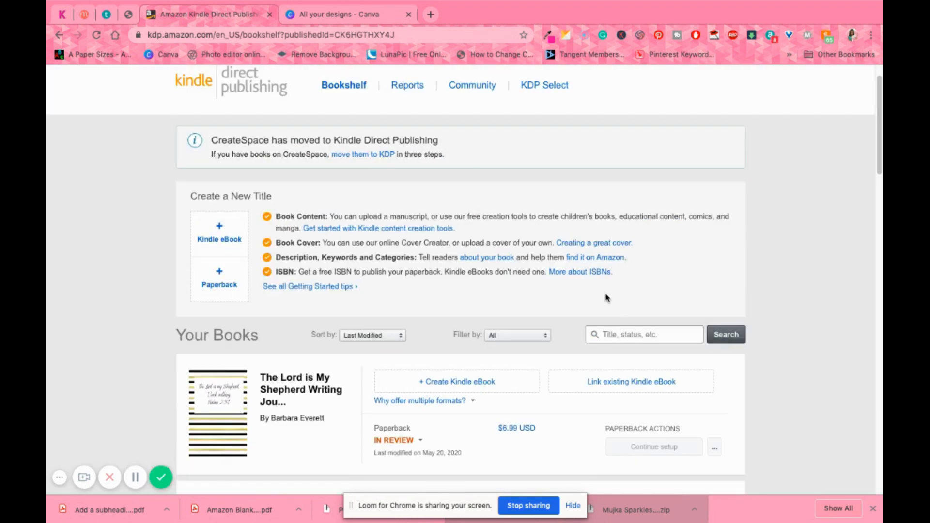